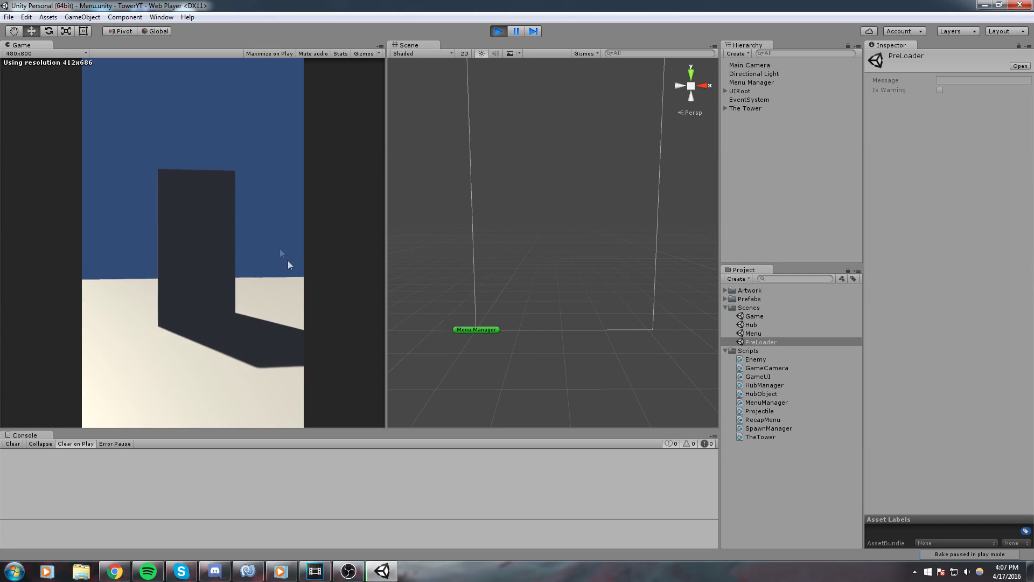
Step: Enter the tower level in the running game and switch between the Stats, Abilities and Research panels
click(197, 171)
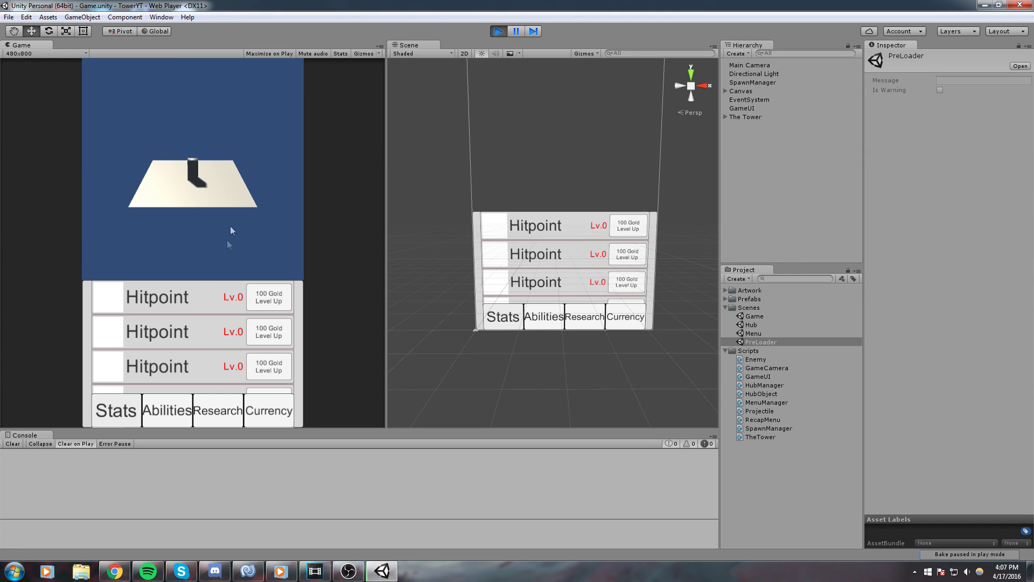
drag(211, 323, 168, 324)
click(167, 425)
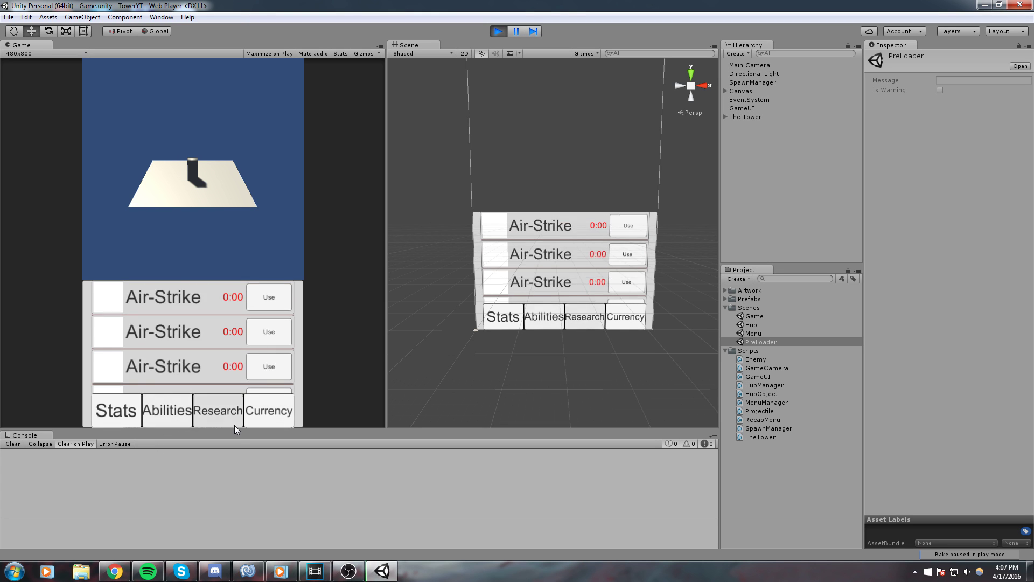
click(225, 413)
click(171, 412)
click(218, 413)
click(167, 413)
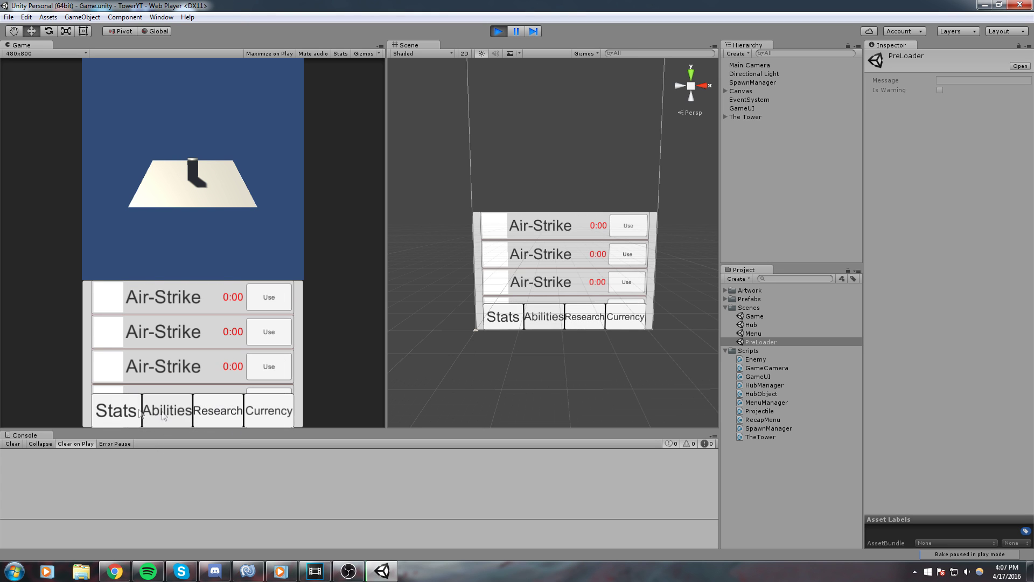
click(114, 408)
Step: Expand the Canvas's BottomUI and NavigationBar, and switch through all four in-game panels to compare which panel object is active
click(728, 92)
click(727, 91)
click(733, 100)
click(733, 143)
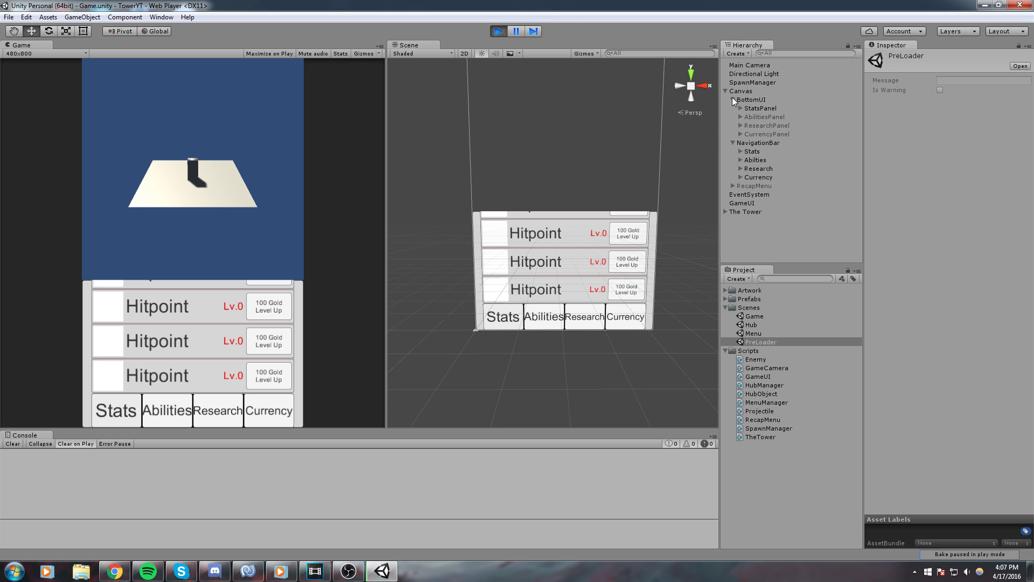
click(144, 401)
click(119, 411)
click(152, 418)
click(201, 416)
click(183, 418)
click(127, 418)
click(154, 414)
click(154, 415)
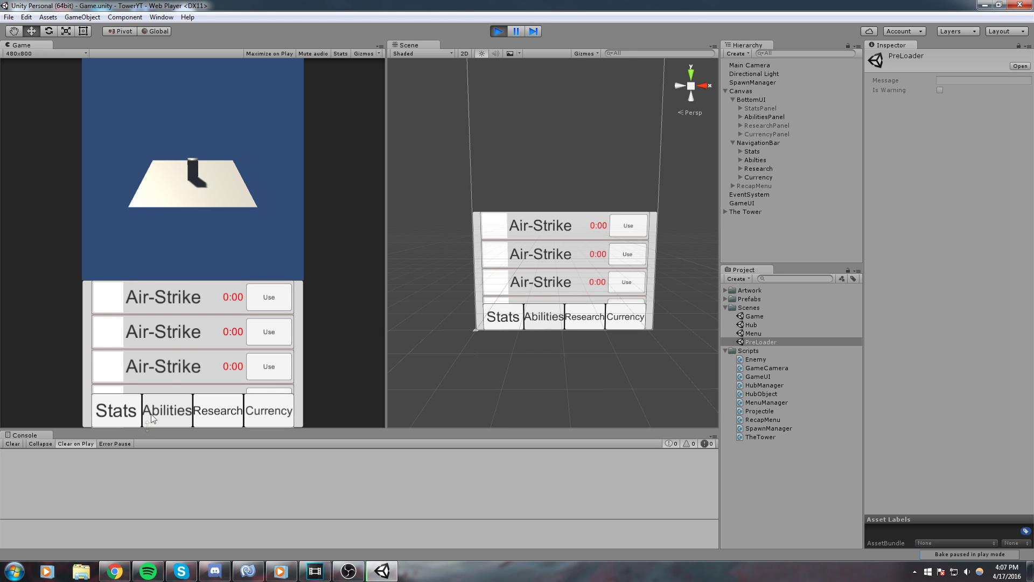
click(220, 412)
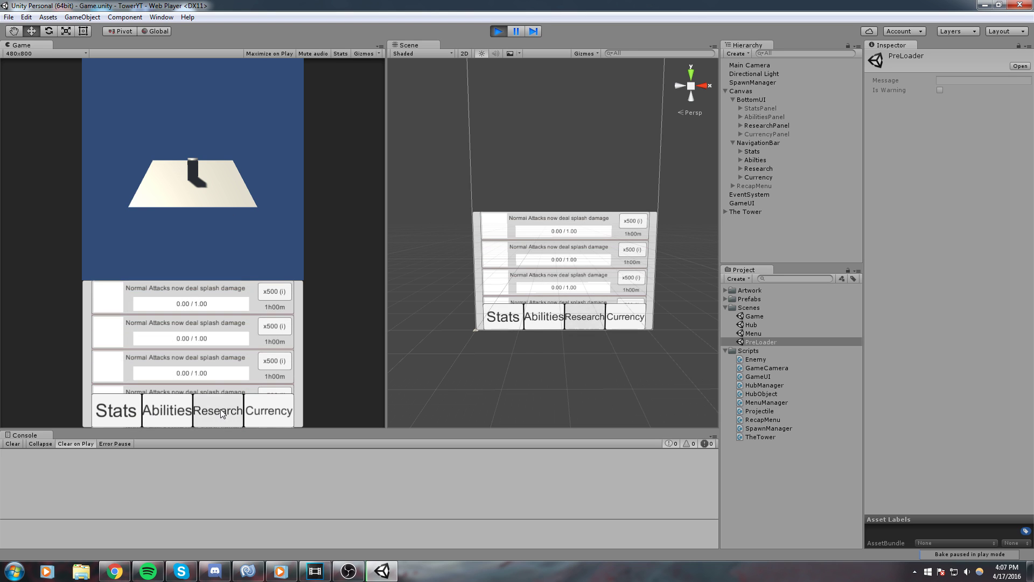
click(269, 415)
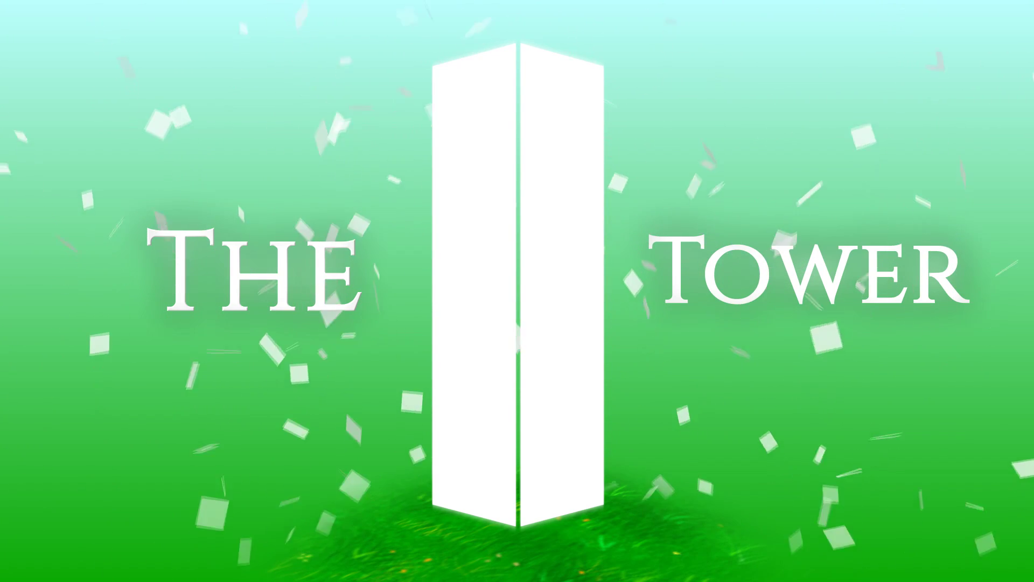
Step: Expand Canvas and BottomUI in the Game scene and frame StatsPanel in the scene view
middle_drag(465, 213, 528, 217)
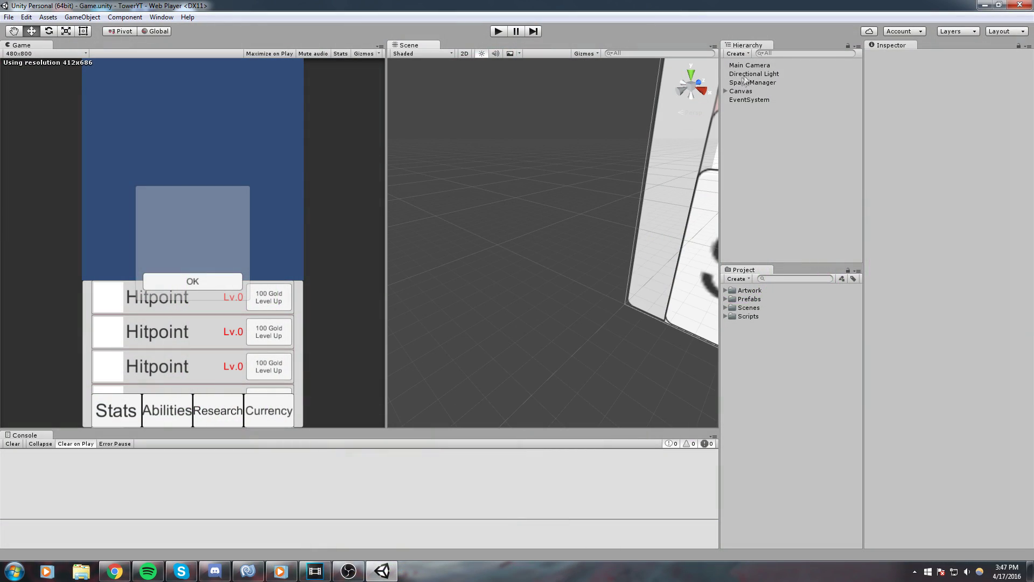
click(725, 92)
click(733, 99)
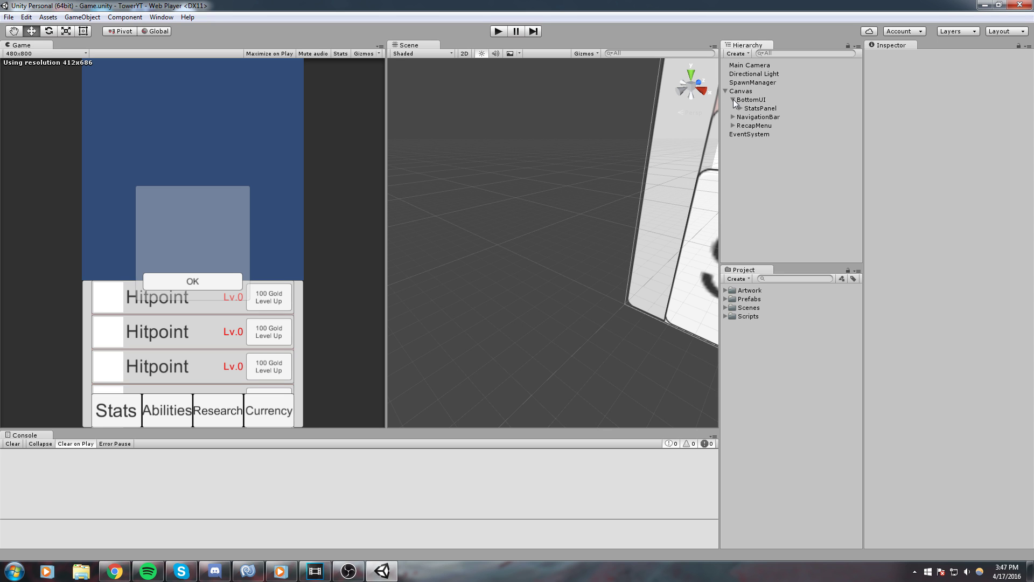
click(752, 100)
click(761, 109)
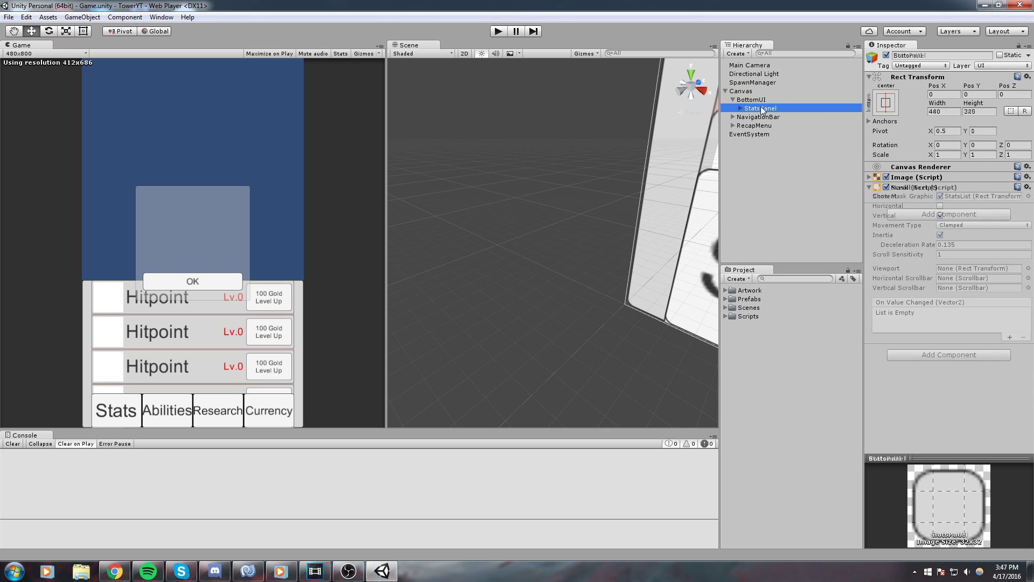
double_click(761, 108)
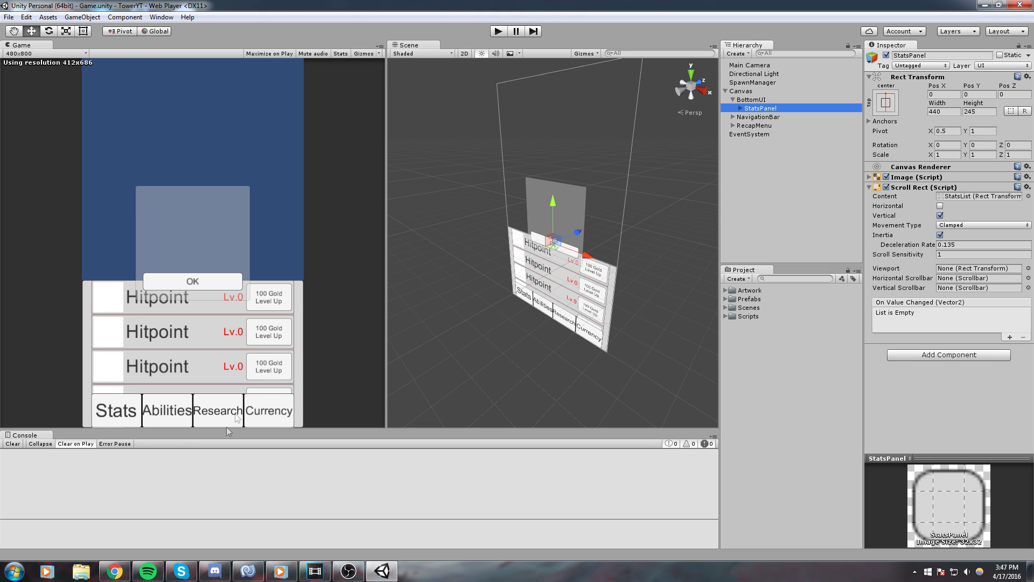
Step: Duplicate StatsPanel under BottomUI and rename the copy AbilitiesPanel
click(248, 374)
alt+drag(471, 314, 529, 292)
right_drag(529, 292, 318, 396)
right_drag(586, 271, 596, 129)
alt+drag(596, 128, 670, 137)
click(773, 109)
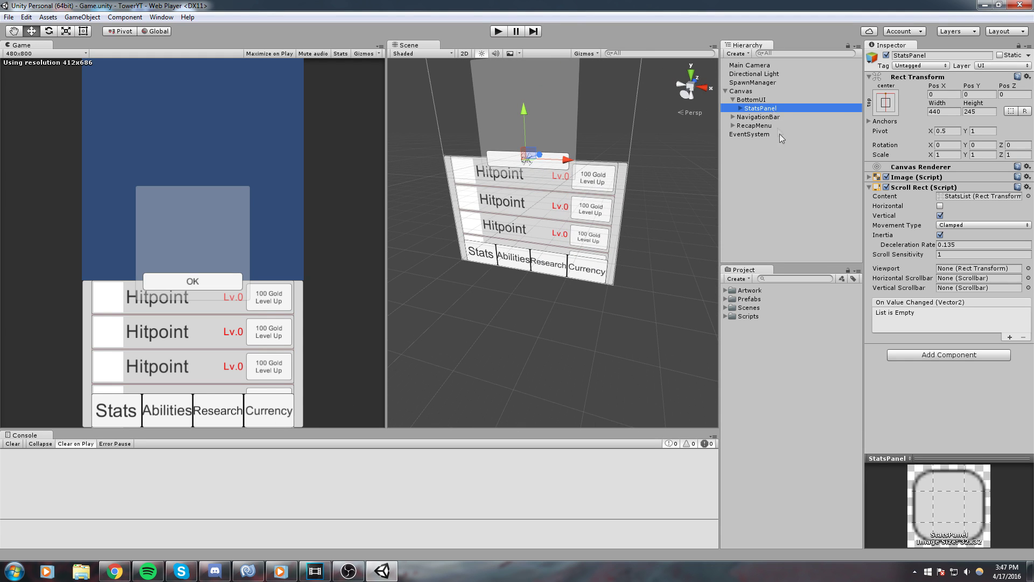
key(ctrl+d)
click(752, 116)
text(Abiliti)
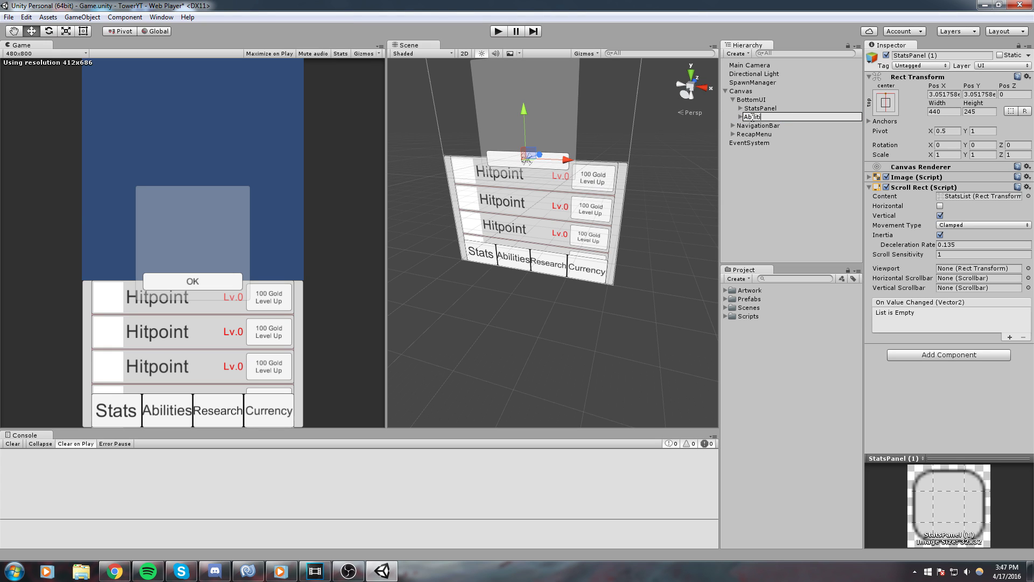
text(esPanel)
key(Return)
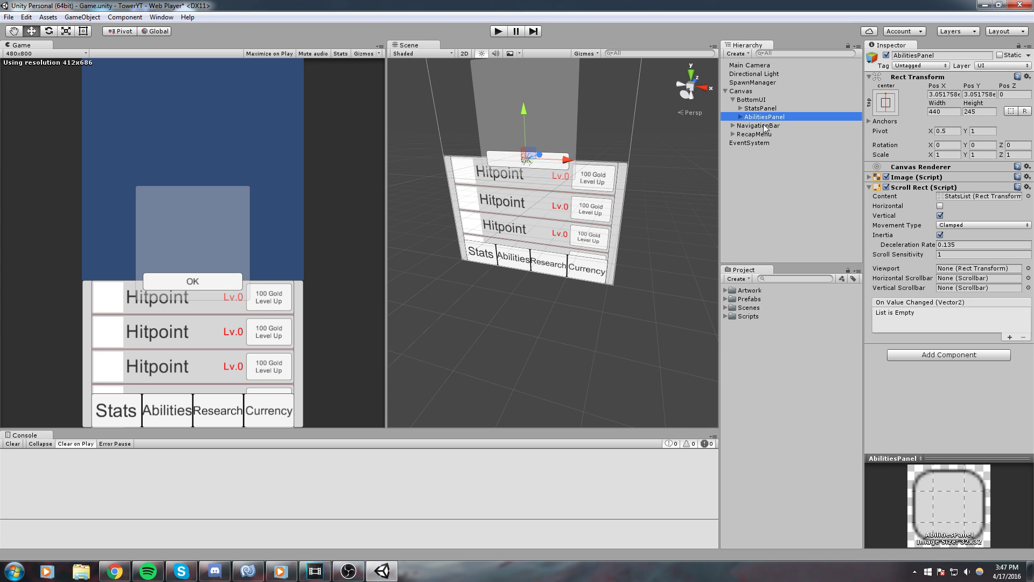
Step: Delete all numbered StatContainer copies from AbilitiesPanel's StatsList, keeping only the first StatContainer
click(741, 118)
click(749, 126)
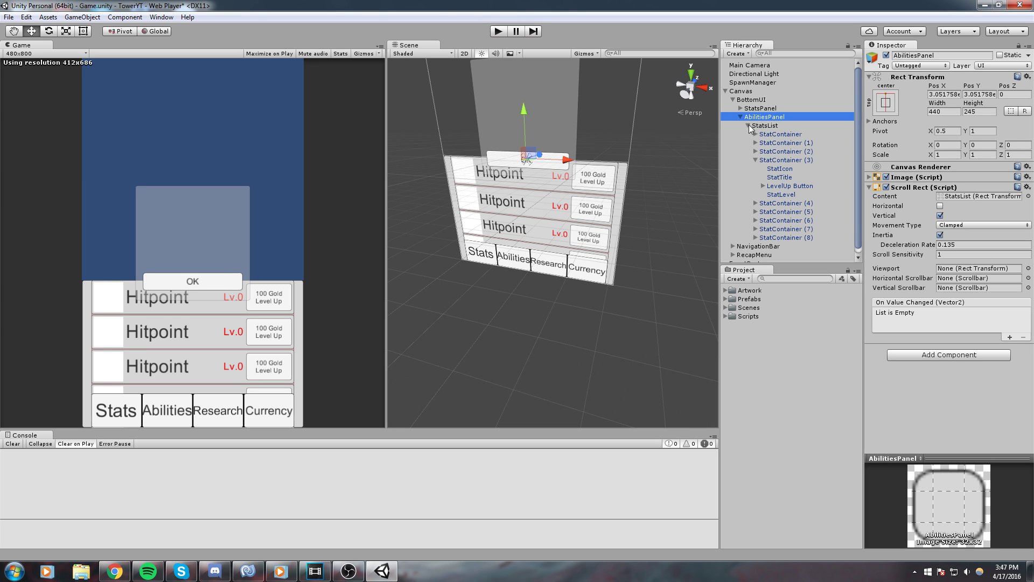
click(776, 143)
click(756, 160)
shift+click(802, 203)
key(Delete)
Step: Rename the remaining StatContainer in AbilitiesPanel as AbilityContainer
click(784, 133)
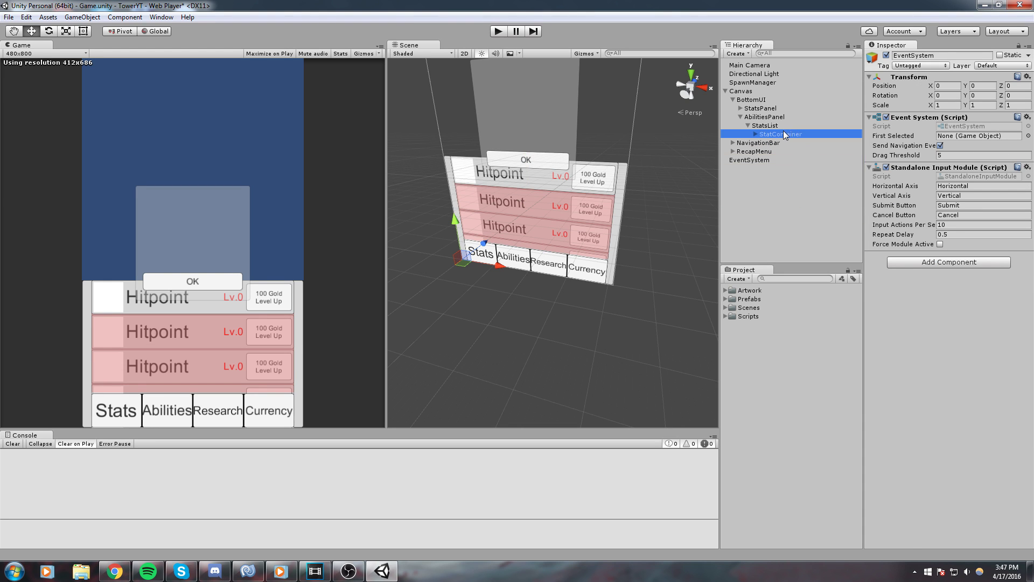
scroll(538, 195, up, 2)
click(793, 133)
scroll(508, 211, up, 1)
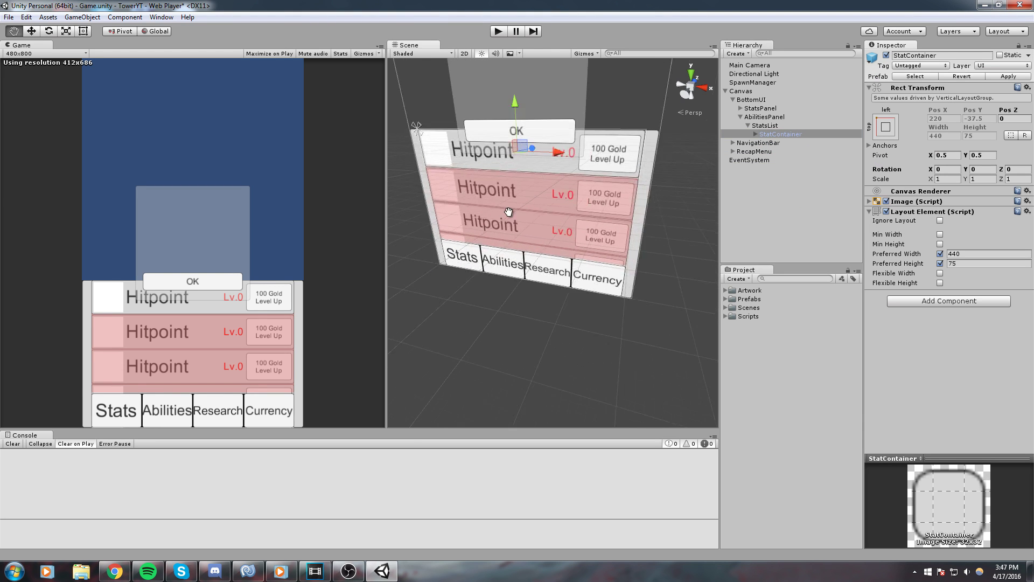
click(764, 135)
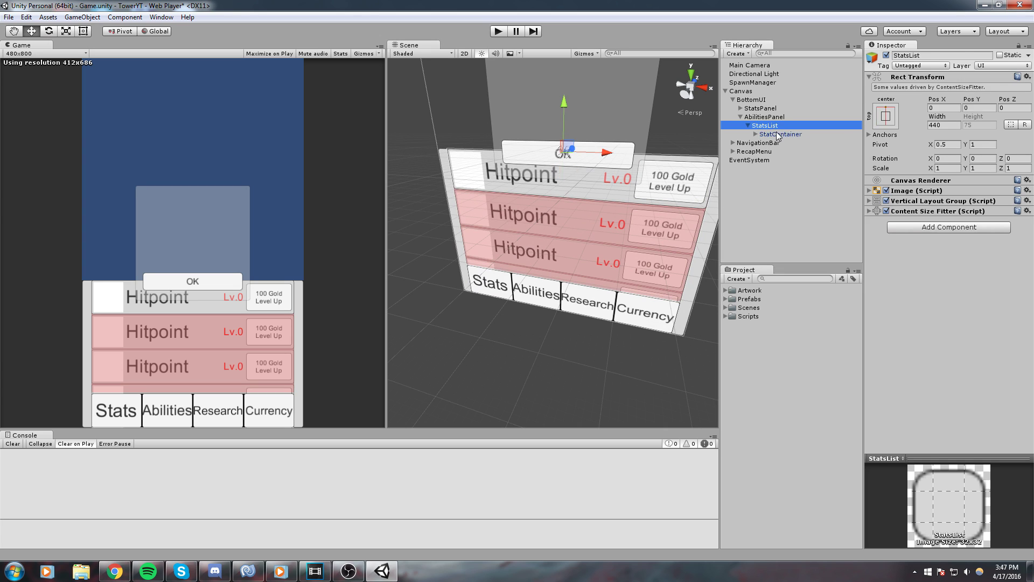
text(AbilityCo)
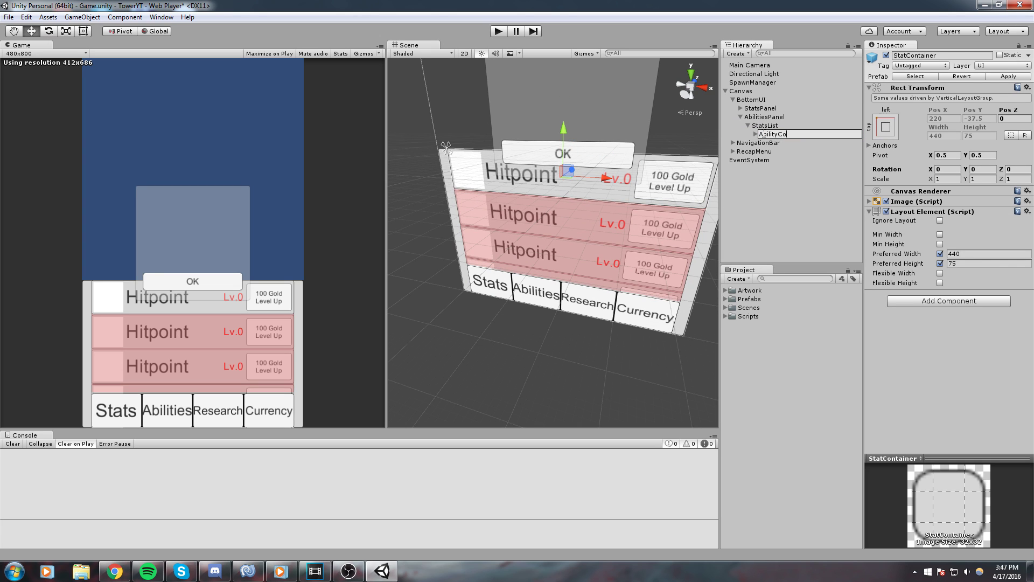
text(ntainer)
key(Return)
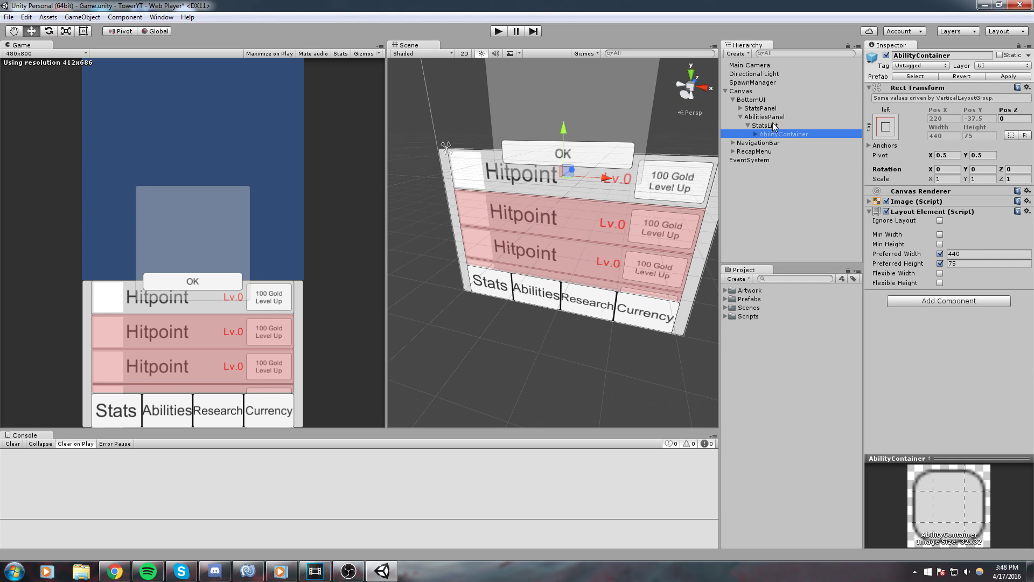
Step: Rename the StatsList inside AbilitiesPanel as AbilitiesList
click(773, 128)
key(F2)
text(A)
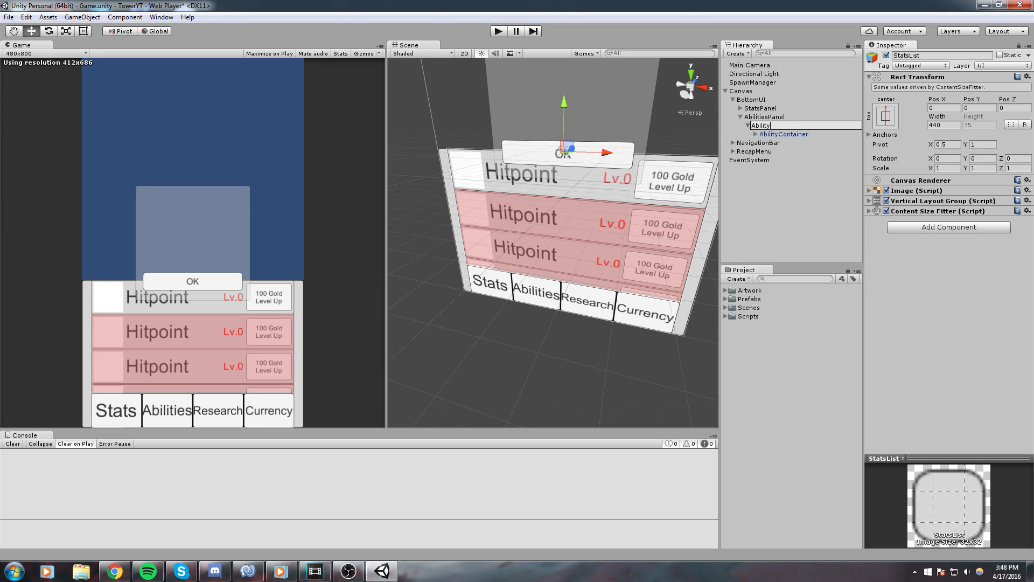
text(bilitiesList)
key(Return)
Step: Deactivate StatsPanel under BottomUI and select AbilitiesPanel
alt+drag(580, 271, 575, 158)
middle_drag(576, 158, 633, 121)
middle_drag(623, 191, 612, 206)
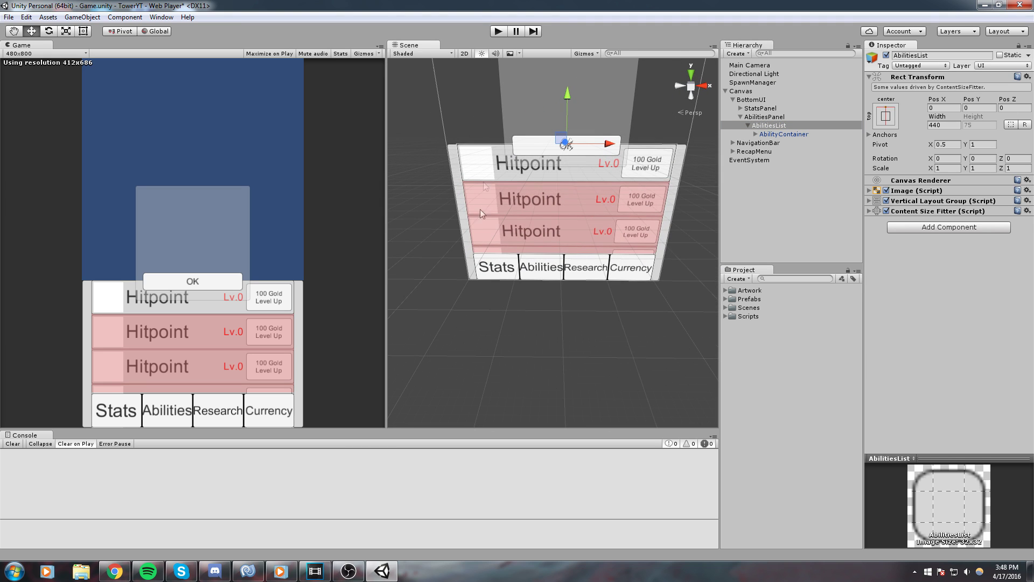
click(787, 108)
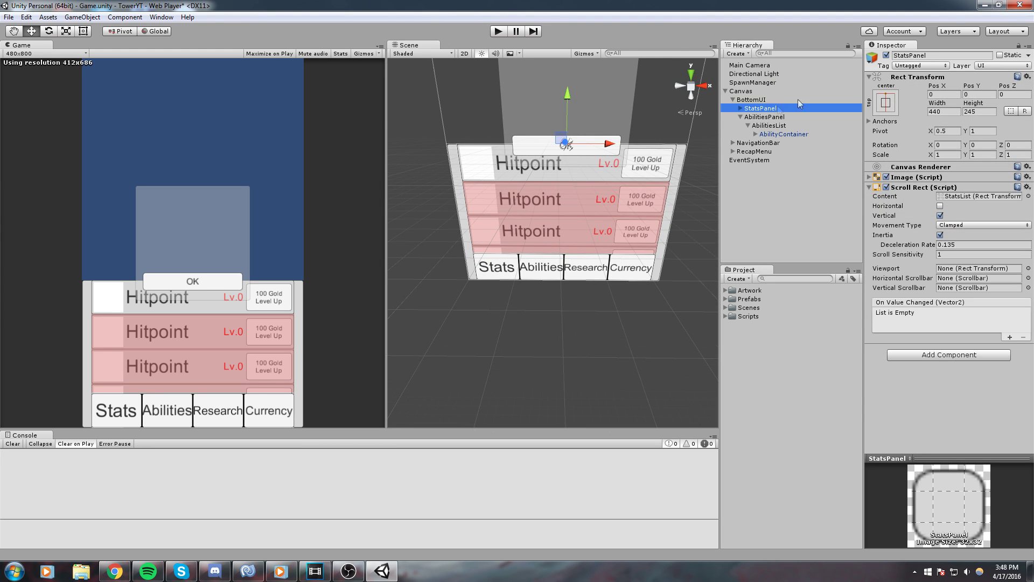
click(886, 55)
alt+drag(601, 181, 625, 178)
click(773, 117)
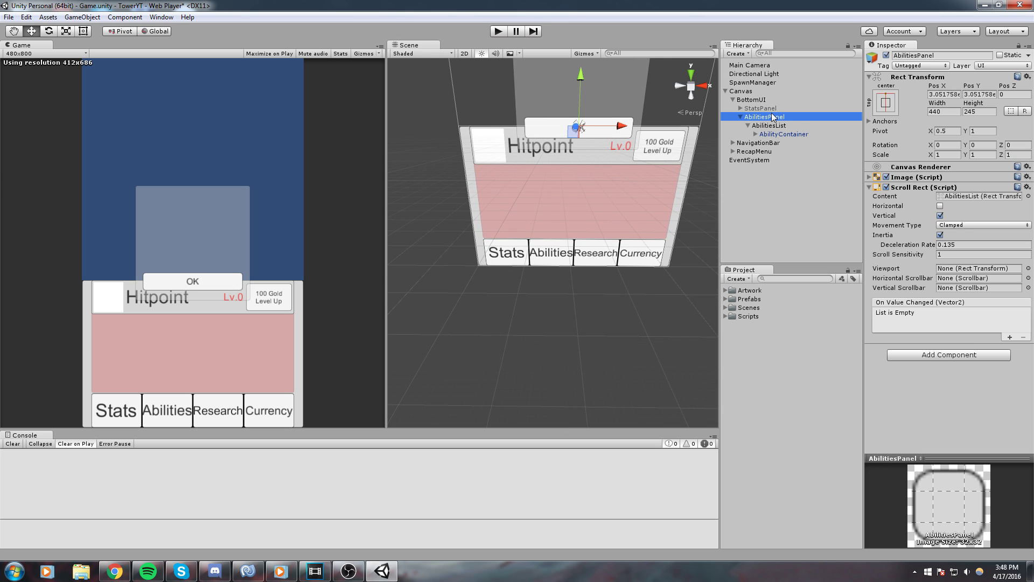
alt+drag(697, 156, 583, 173)
right_drag(583, 173, 541, 160)
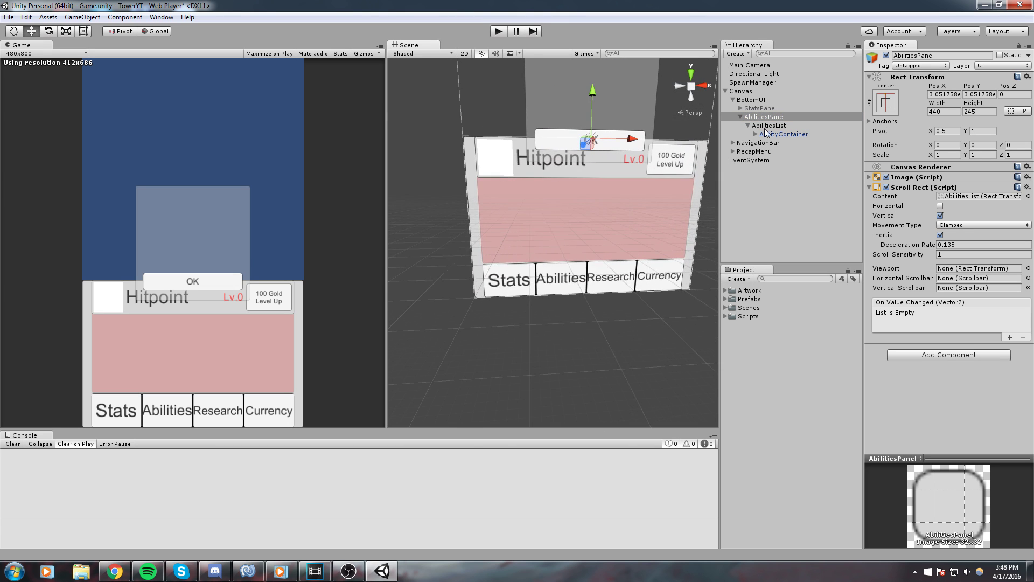
key(f)
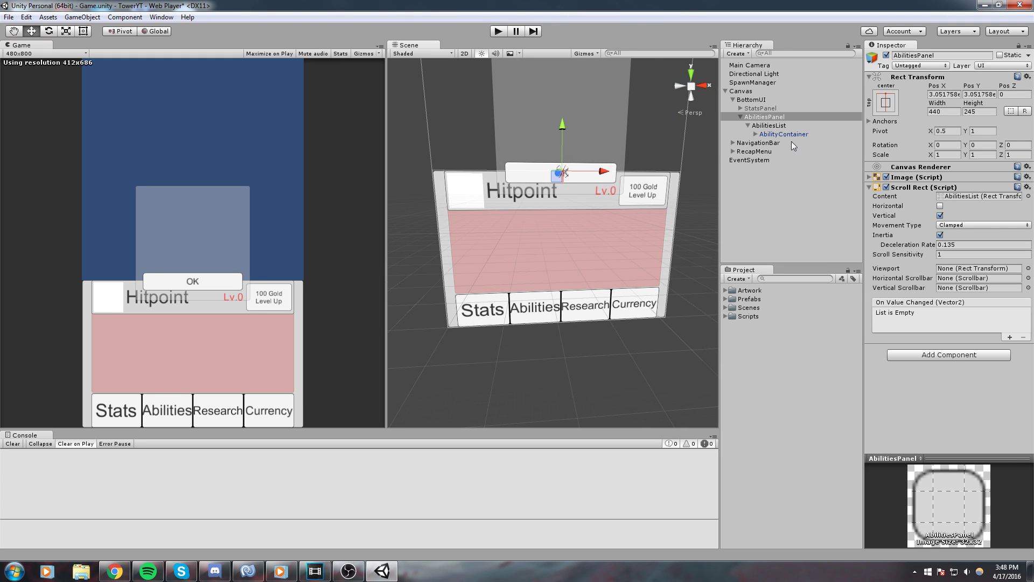
Step: Save AbilityContainer as a new prefab in the UI folder inside Prefabs
click(797, 133)
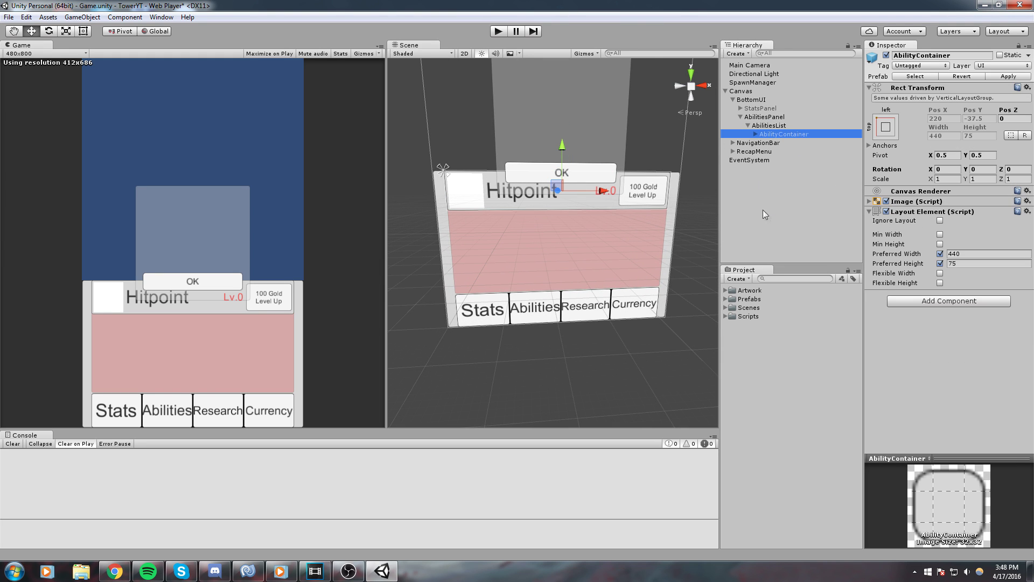
scroll(695, 228, up, 2)
middle_drag(639, 228, 642, 217)
click(793, 133)
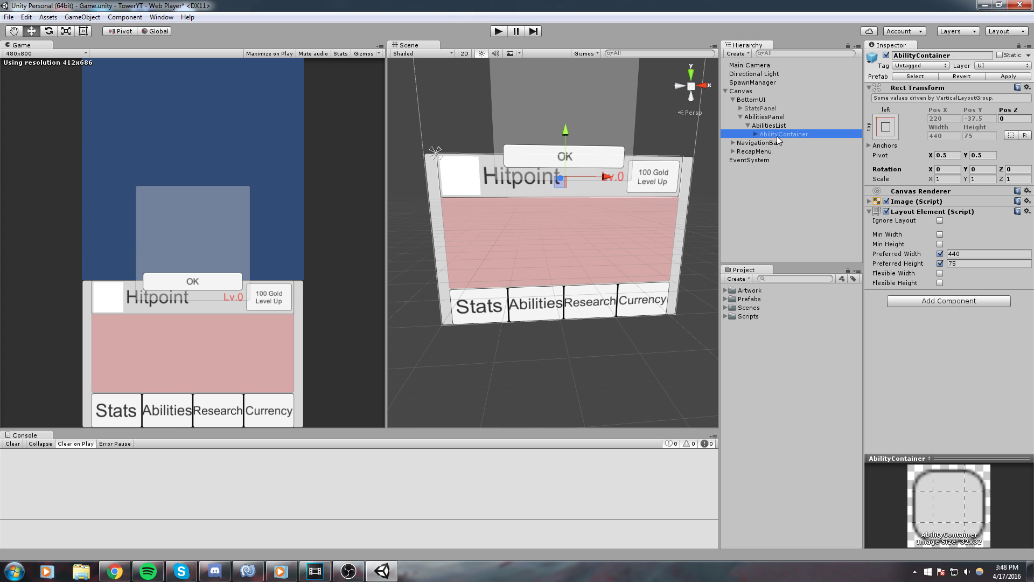
drag(781, 132, 751, 325)
double_click(750, 325)
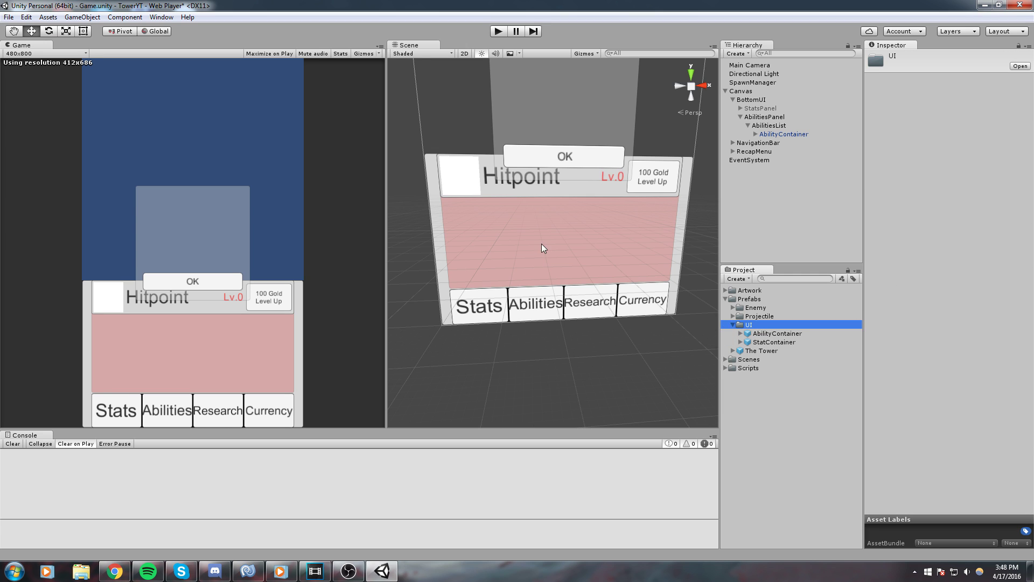
scroll(560, 257, up, 1)
click(791, 133)
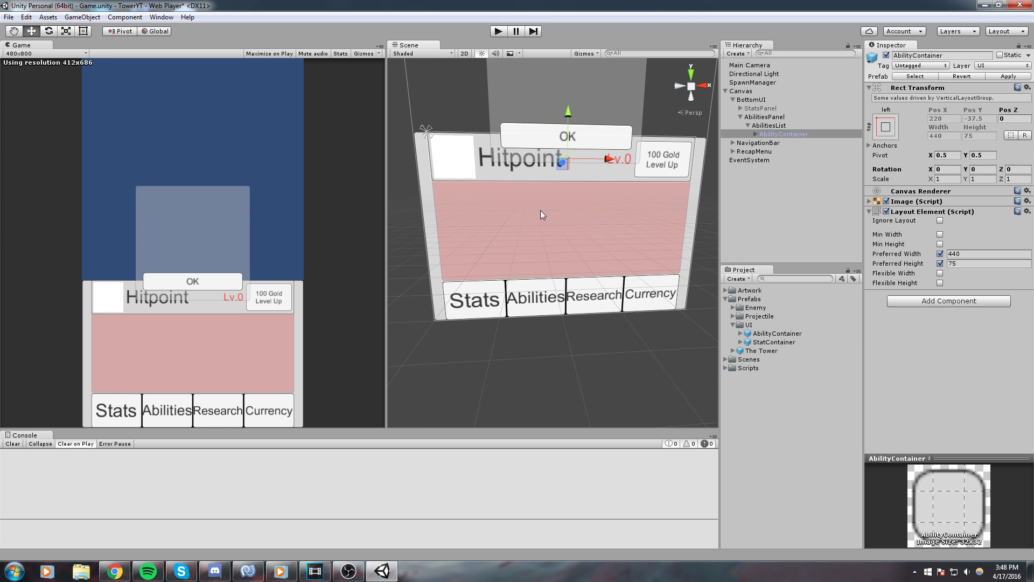
key(ctrl+d)
key(ctrl+d)
key(ctrl+d)
key(ctrl+d)
key(ctrl+z)
key(ctrl+z)
key(ctrl+z)
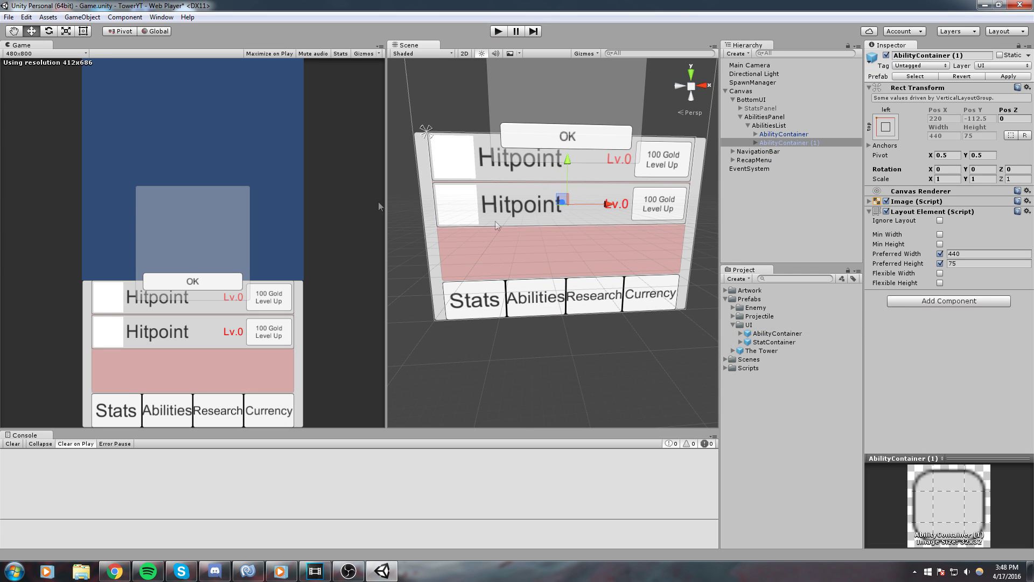
key(Delete)
Step: Remove the duplicate AbilityContainer and set the remaining container's StatTitle text to Air-Strike
click(791, 133)
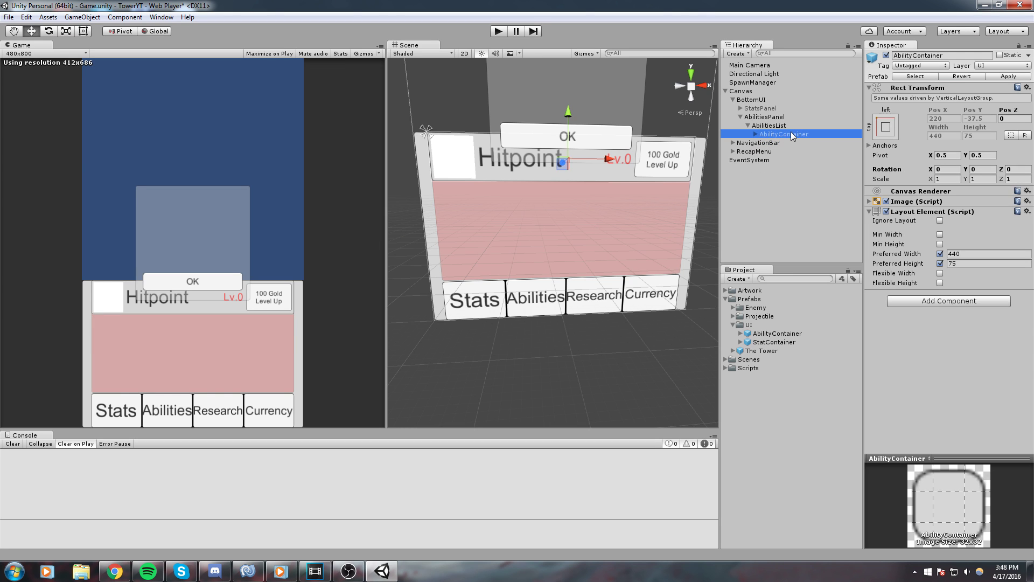
scroll(609, 227, up, 2)
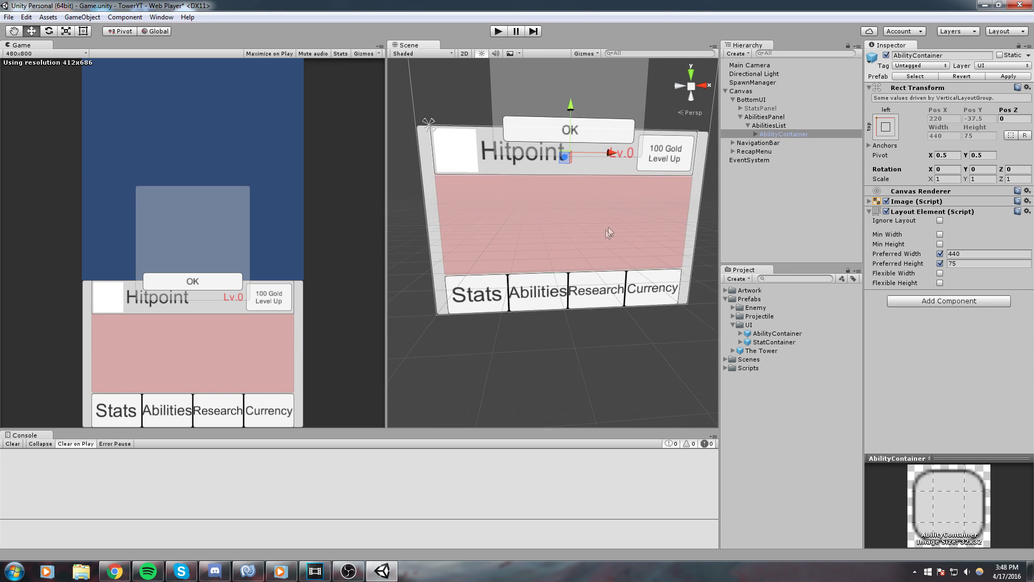
click(757, 134)
click(798, 143)
click(785, 152)
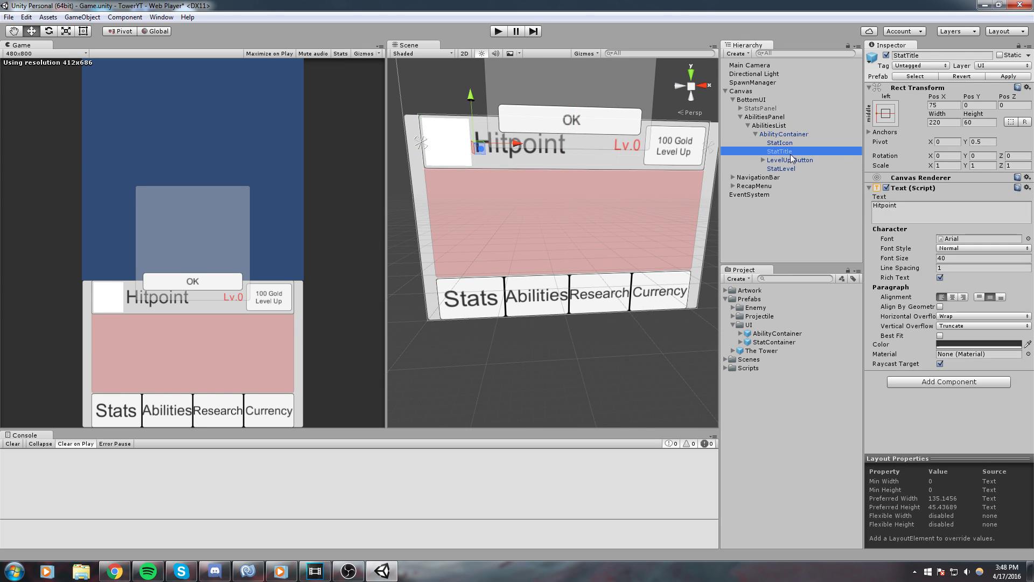
click(926, 205)
text(Air-St)
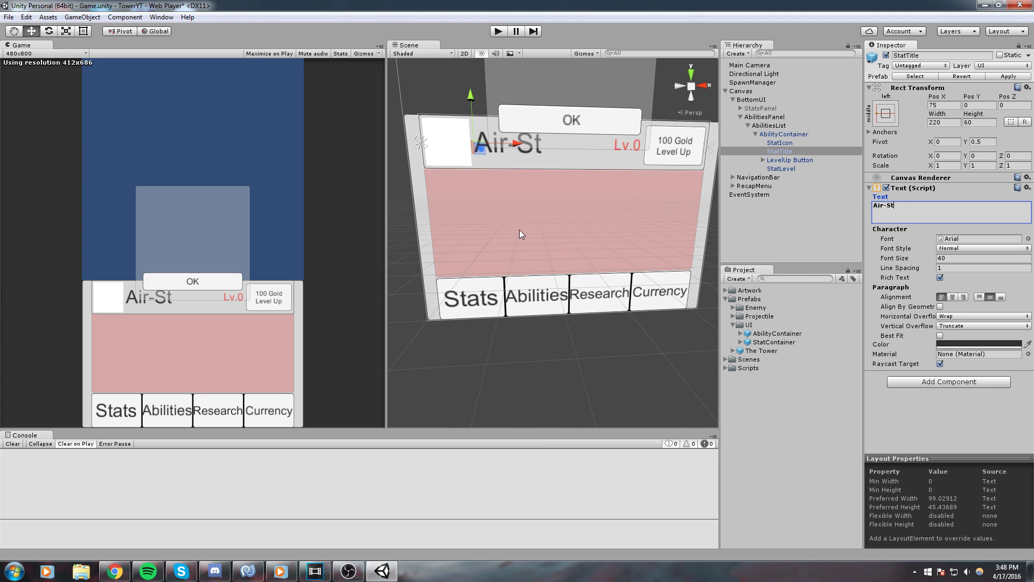
text(rike)
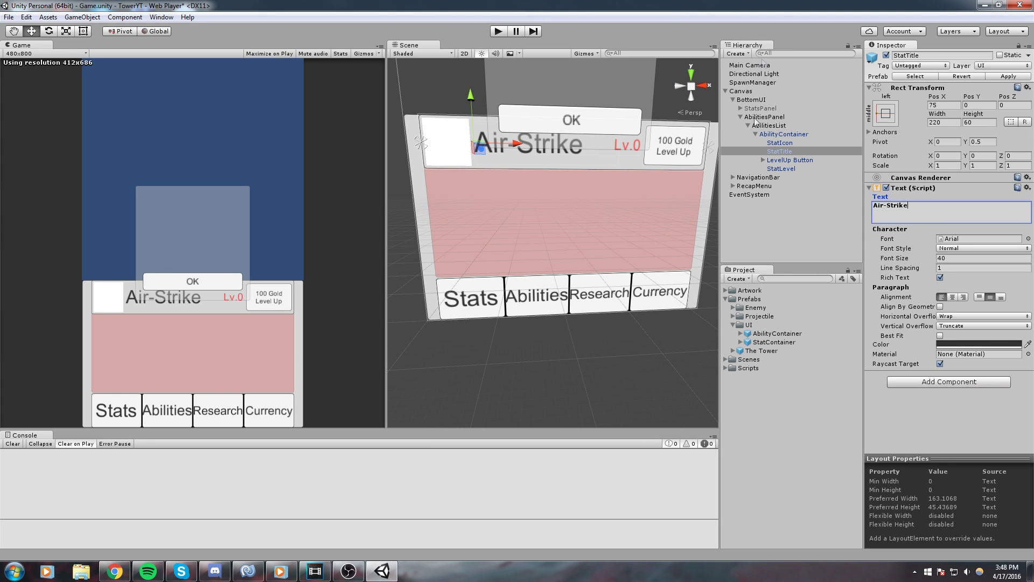
Step: Change the text of the LevelUp Button in AbilityContainer to Use and save the scene
scroll(600, 216, down, 3)
mouse_move(551, 227)
middle_down()
mouse_move(600, 215)
mouse_move(558, 234)
mouse_move(569, 220)
middle_up()
scroll(558, 233, up, 2)
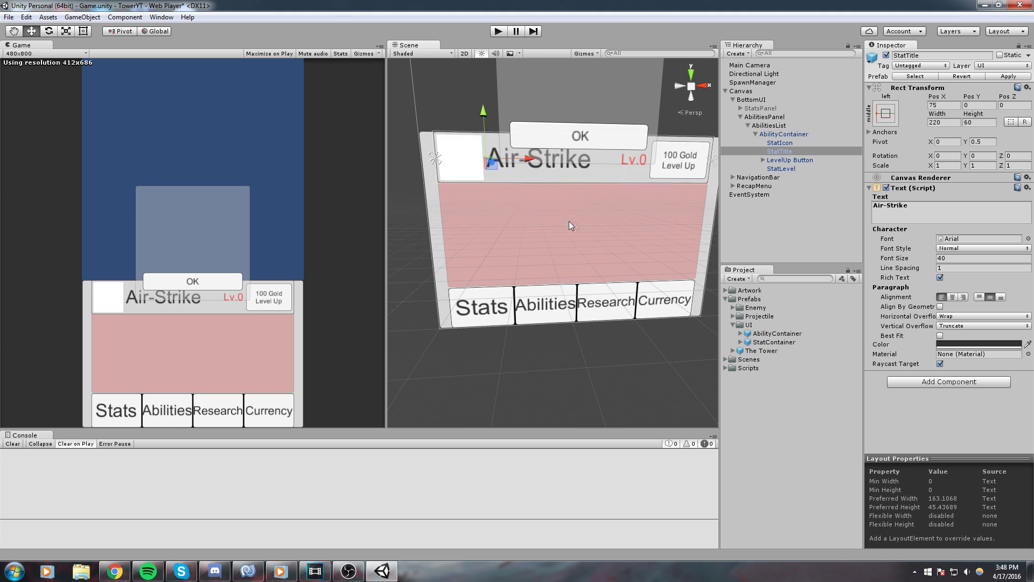
click(781, 169)
right_drag(645, 200, 649, 169)
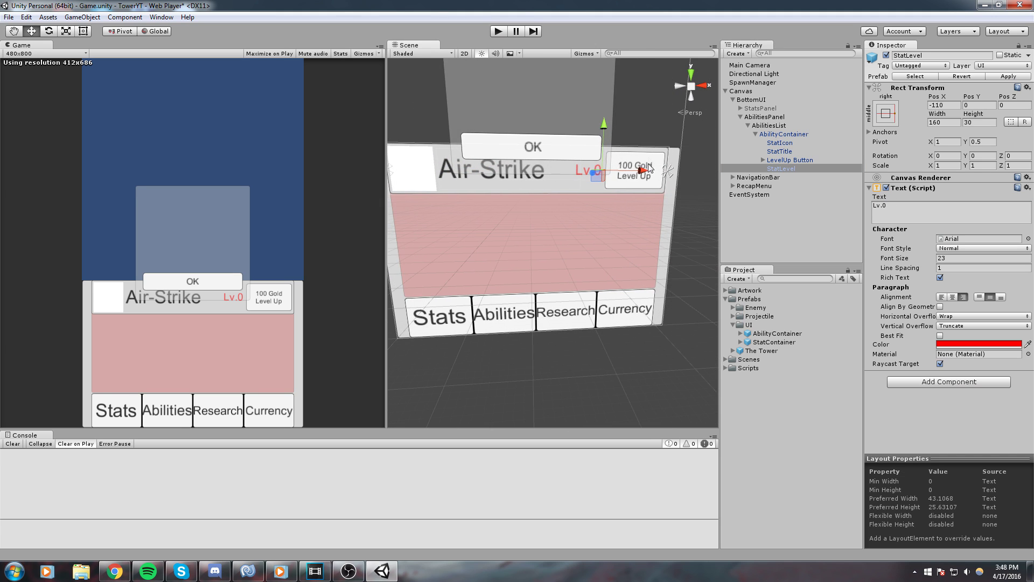
click(764, 160)
click(787, 161)
click(784, 168)
click(903, 207)
drag(902, 206, 166, 130)
key(ctrl+a)
text(Use)
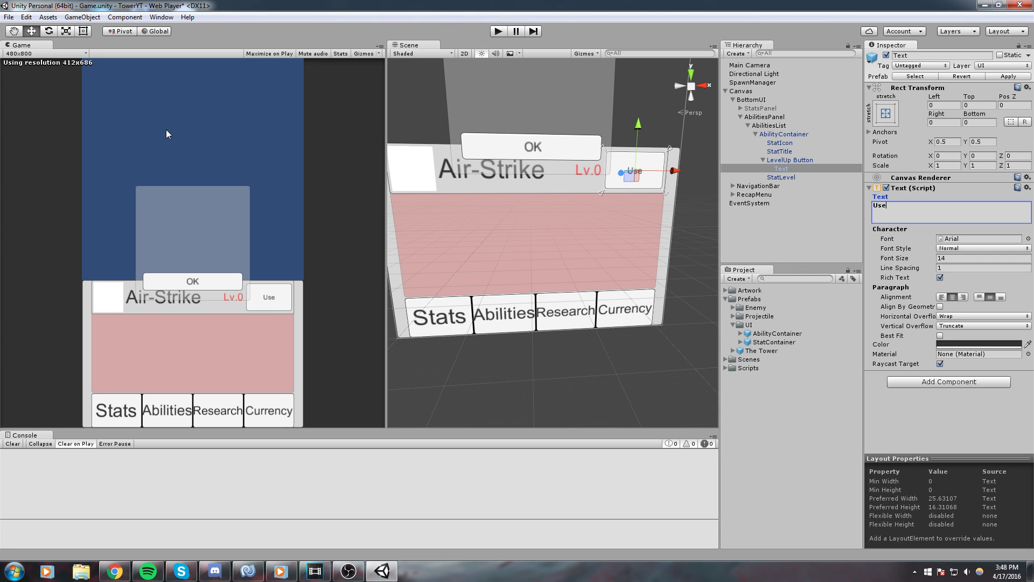
key(ctrl+s)
Step: Set the StatLevel text in AbilityContainer to 0:00 and save the scene
click(763, 160)
click(770, 168)
click(930, 209)
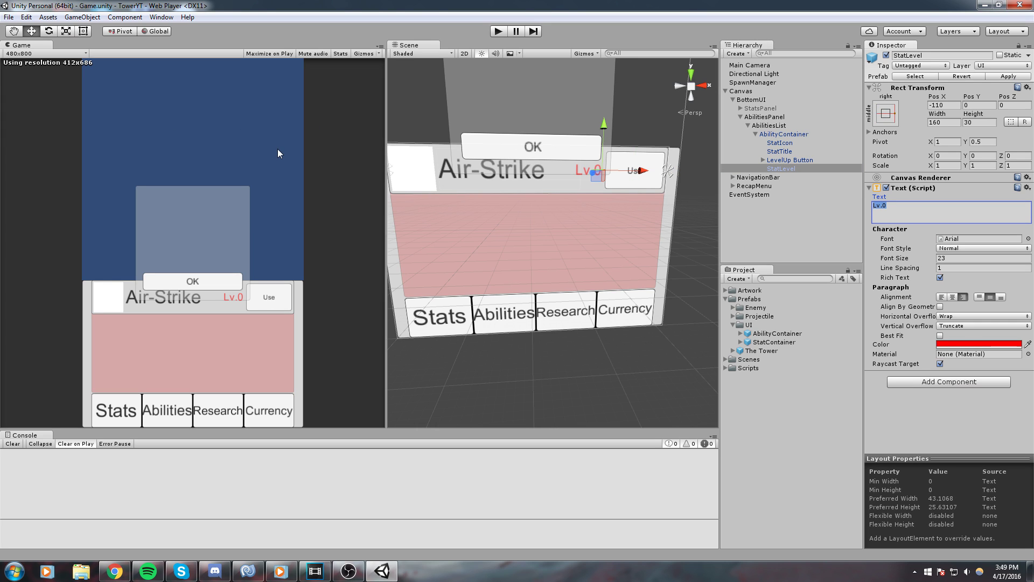
text(0:00)
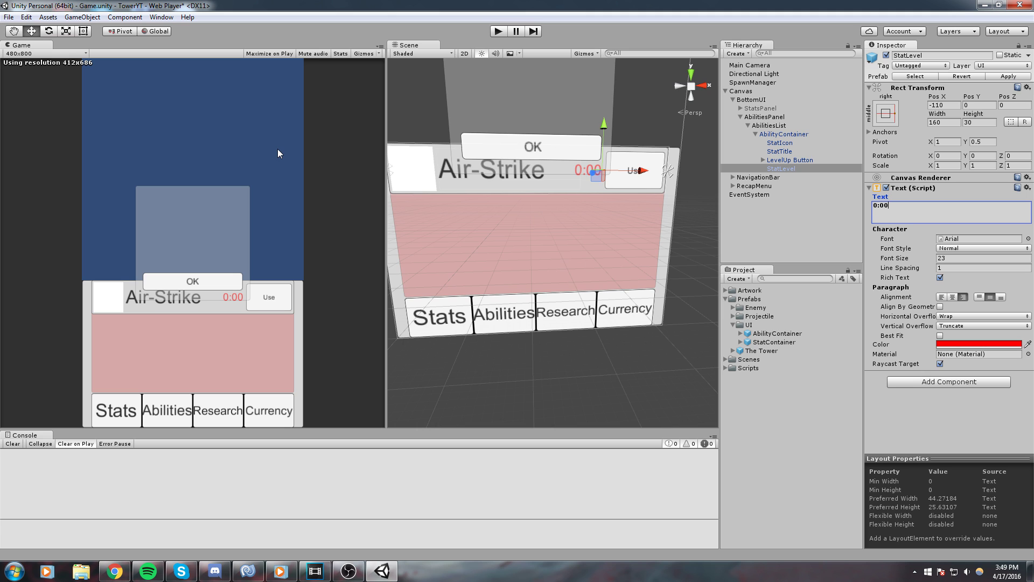
key(ctrl+s)
Step: Deactivate the RecapMenu object under Canvas
scroll(577, 297, up, 5)
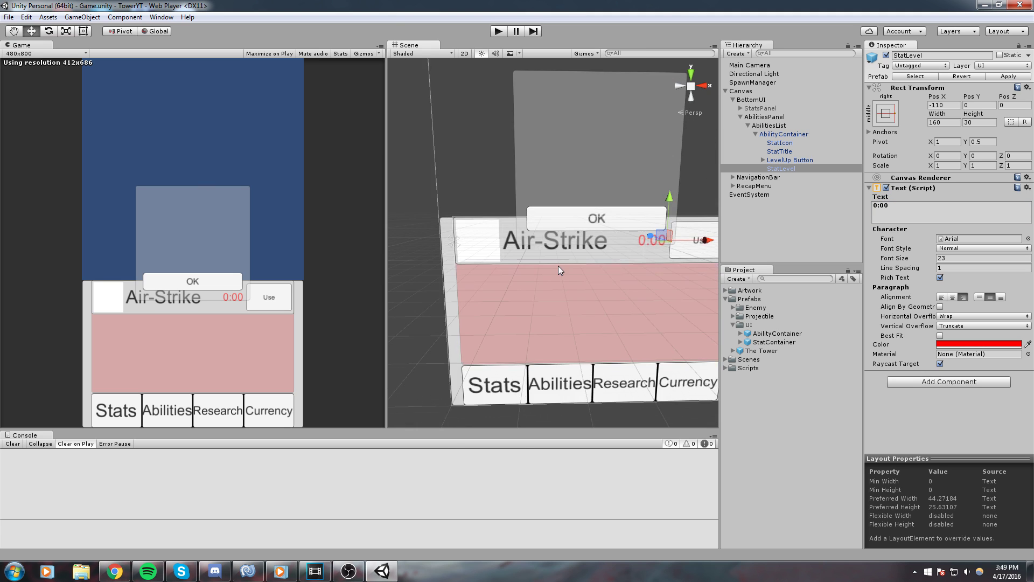
middle_drag(662, 197, 678, 170)
click(740, 117)
click(766, 134)
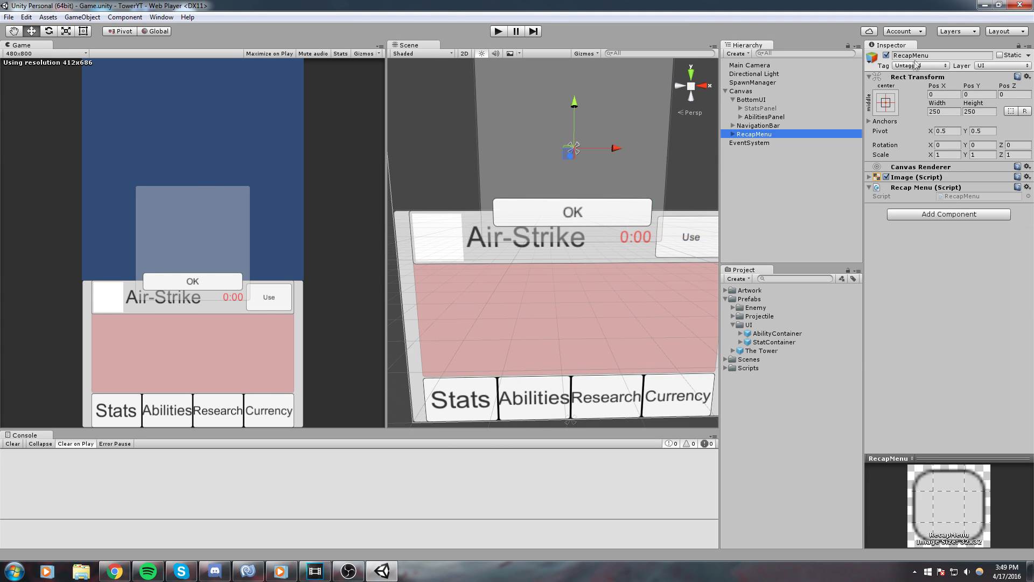
click(886, 55)
scroll(566, 216, down, 2)
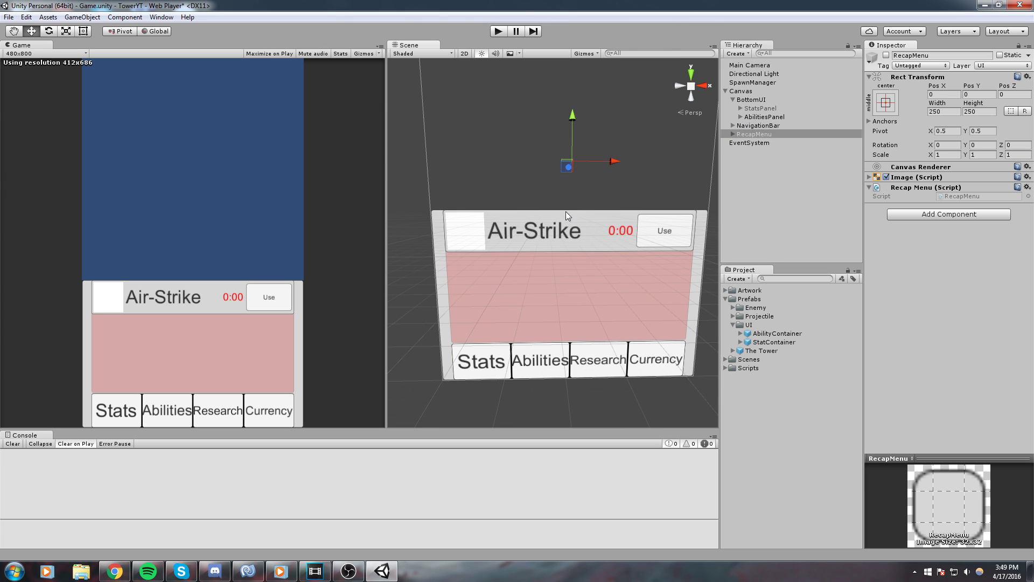
Step: Duplicate AbilityContainer four times within AbilitiesList to preview a filled list
click(760, 117)
click(741, 117)
scroll(553, 189, down, 5)
right_drag(578, 201, 587, 230)
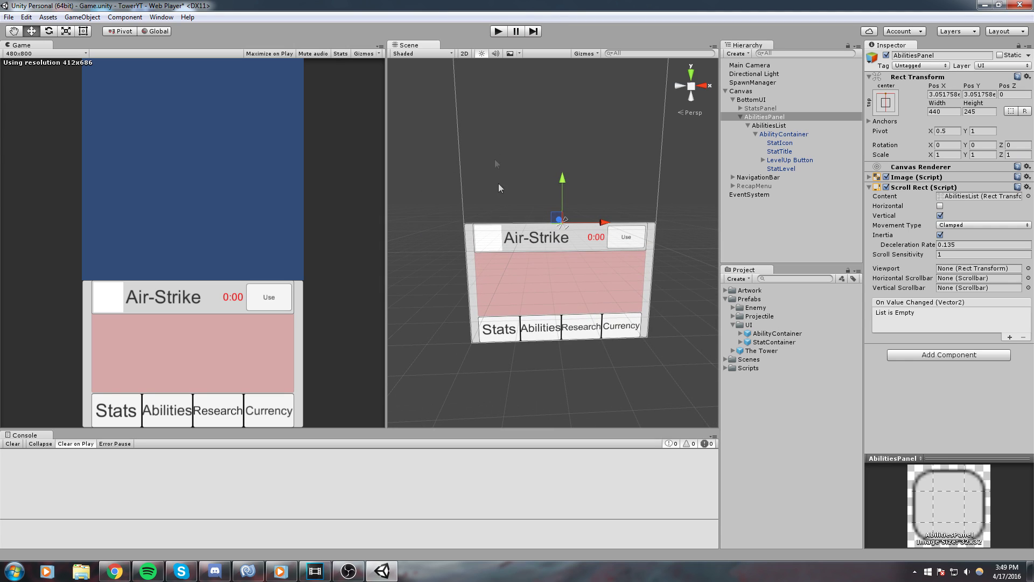
click(760, 136)
click(755, 134)
double_click(782, 133)
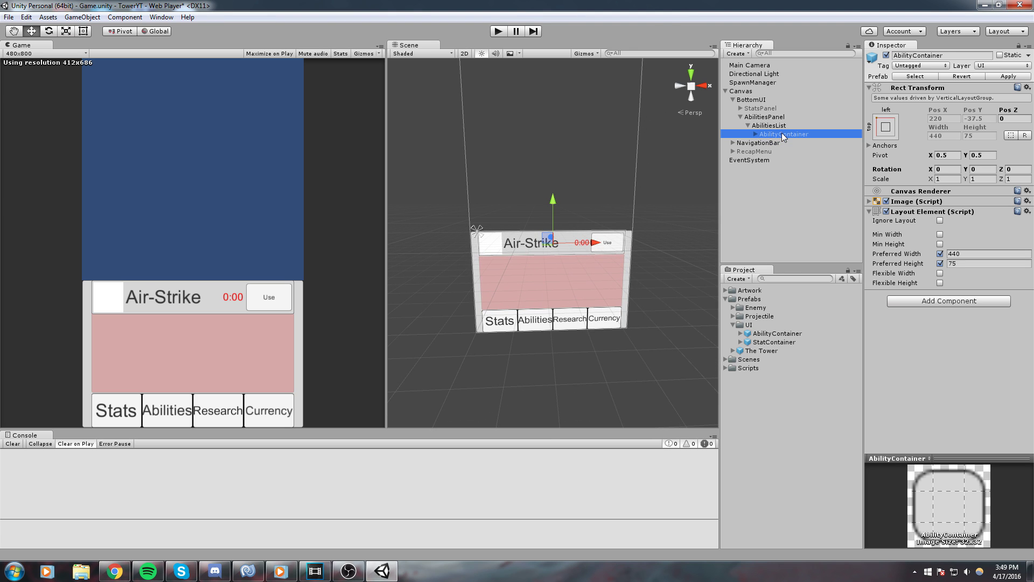
key(ctrl+d)
key(ctrl+d)
key(ctrl+d)
key(ctrl+d)
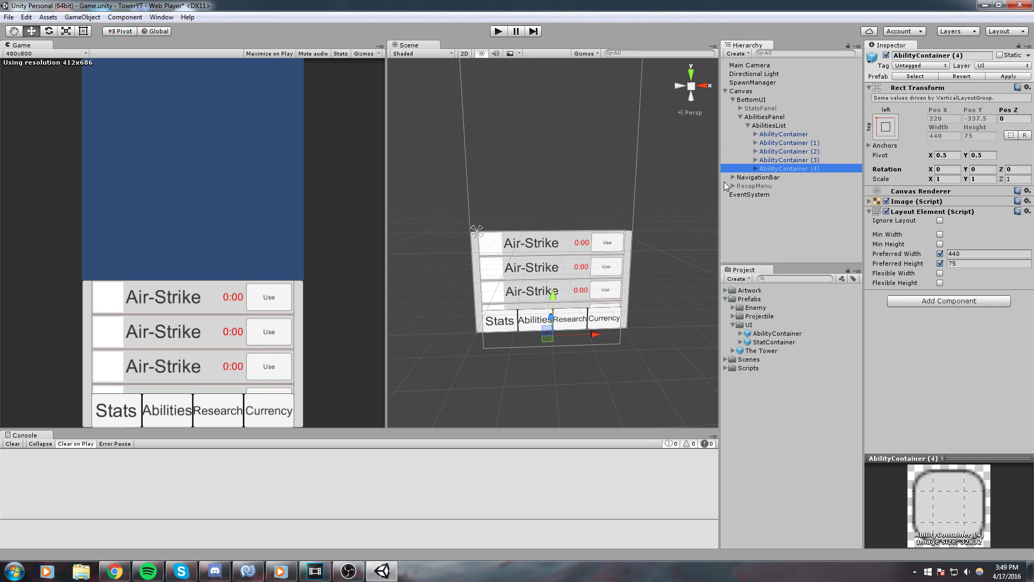
middle_drag(577, 282, 598, 217)
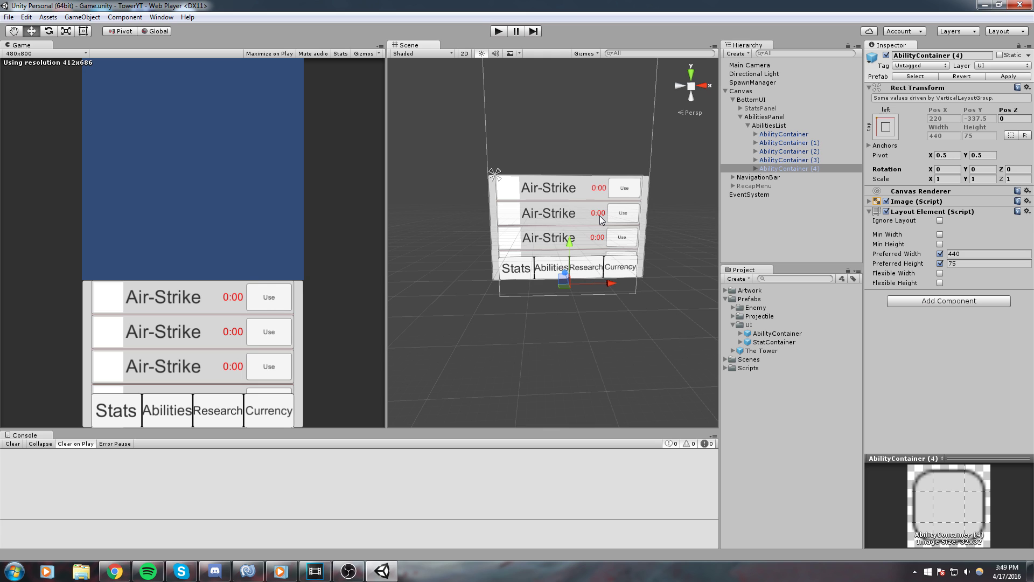
Step: Undo the four AbilityContainer duplications in AbilitiesList
key(ctrl+z)
key(ctrl+z)
key(ctrl+z)
key(ctrl+z)
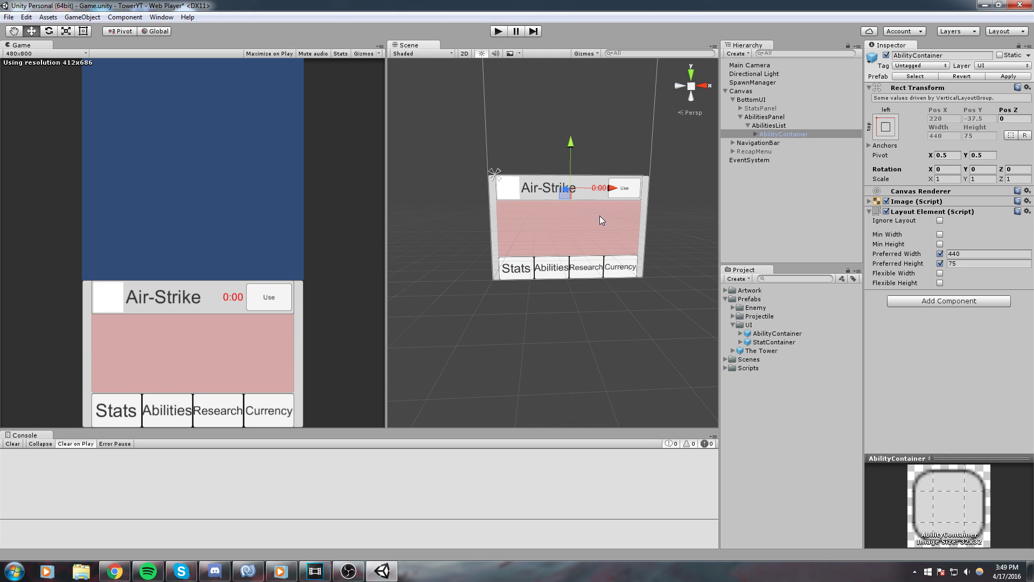
key(f)
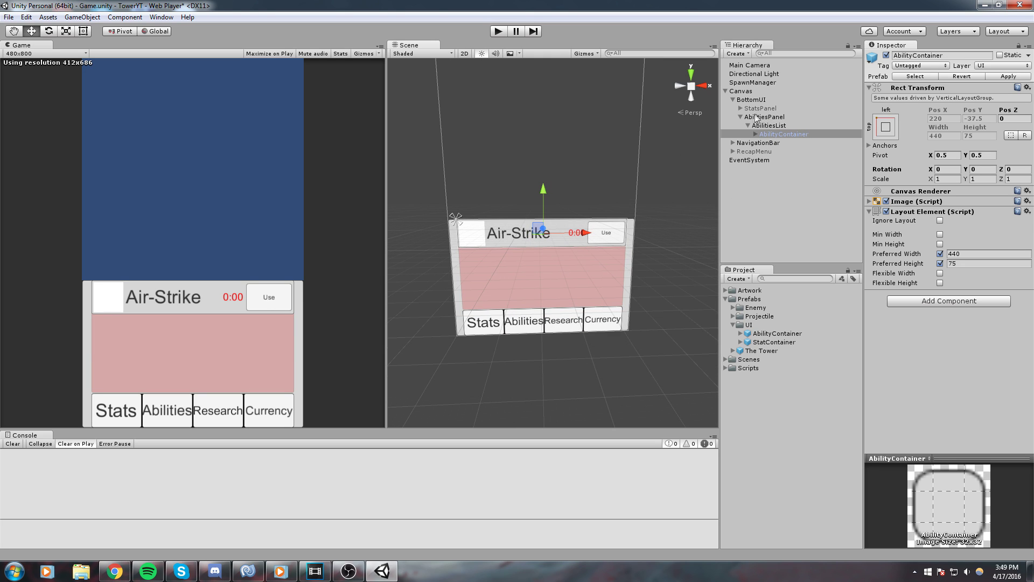
Step: Duplicate AbilitiesPanel under BottomUI and deactivate the original, keeping only the copy active
click(741, 117)
click(767, 116)
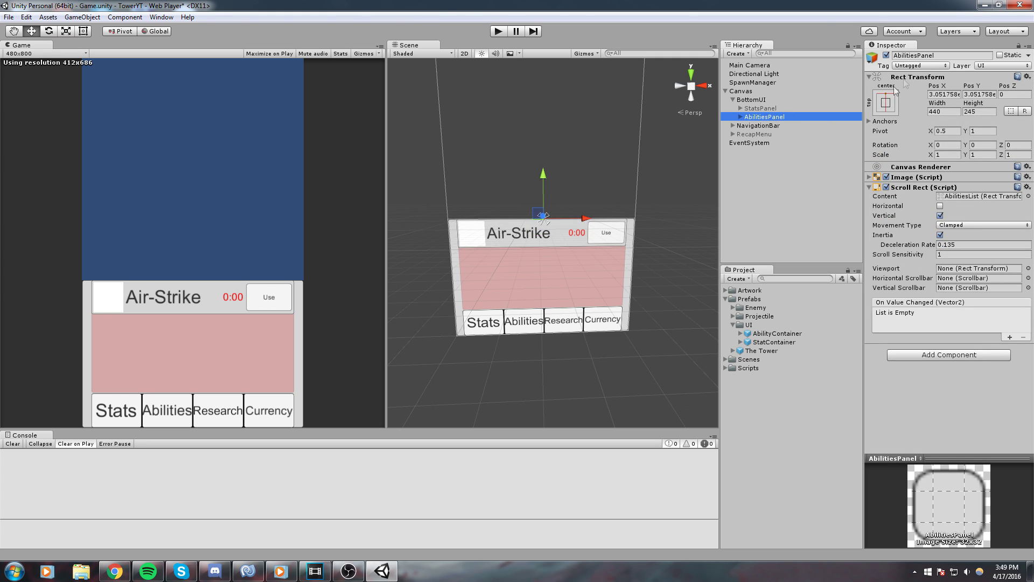
key(ctrl+d)
click(886, 54)
click(792, 117)
click(886, 55)
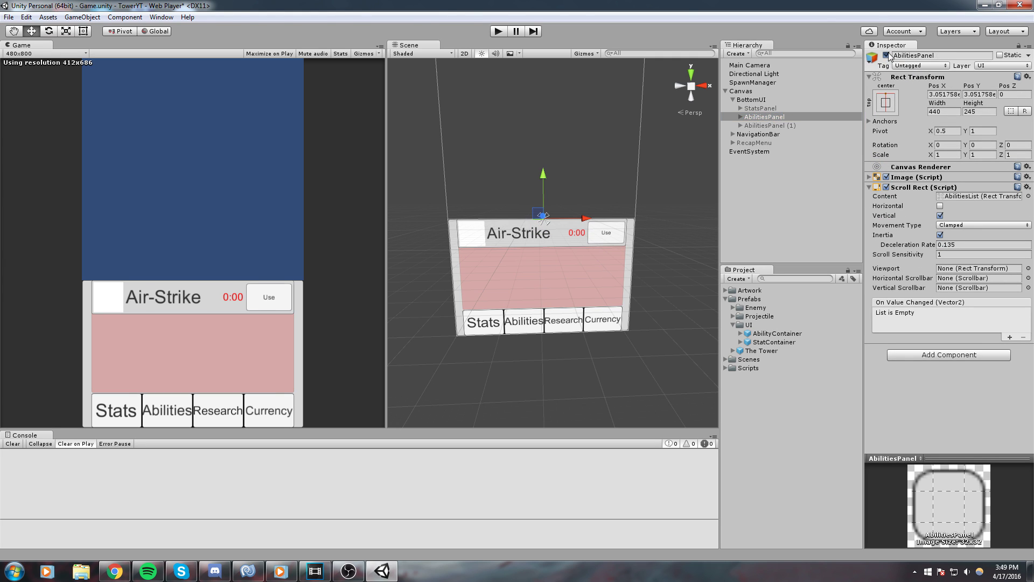
click(803, 125)
click(886, 54)
Step: Rename the duplicated AbilitiesPanel as ResearchPanel
click(765, 125)
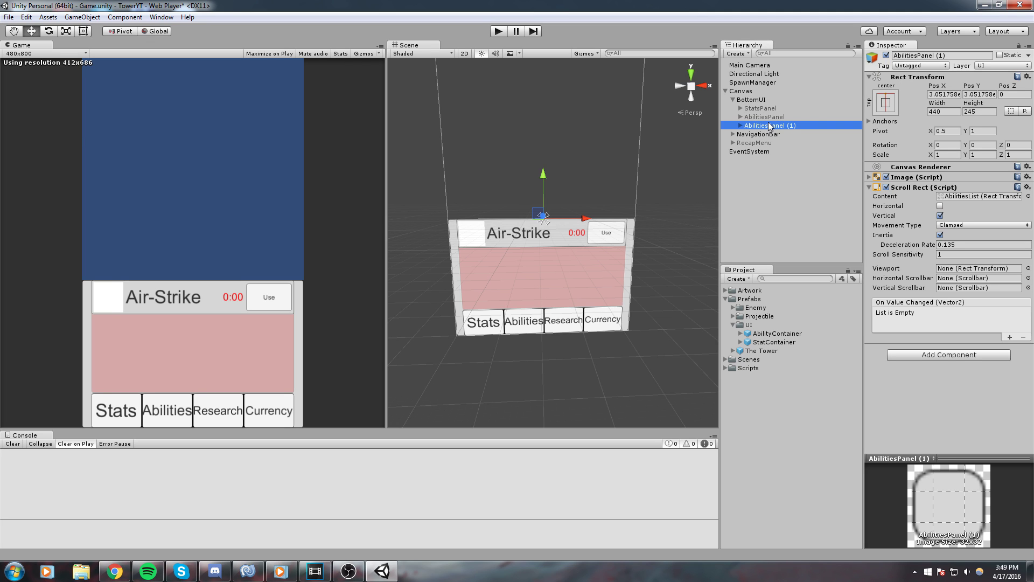
text(RT)
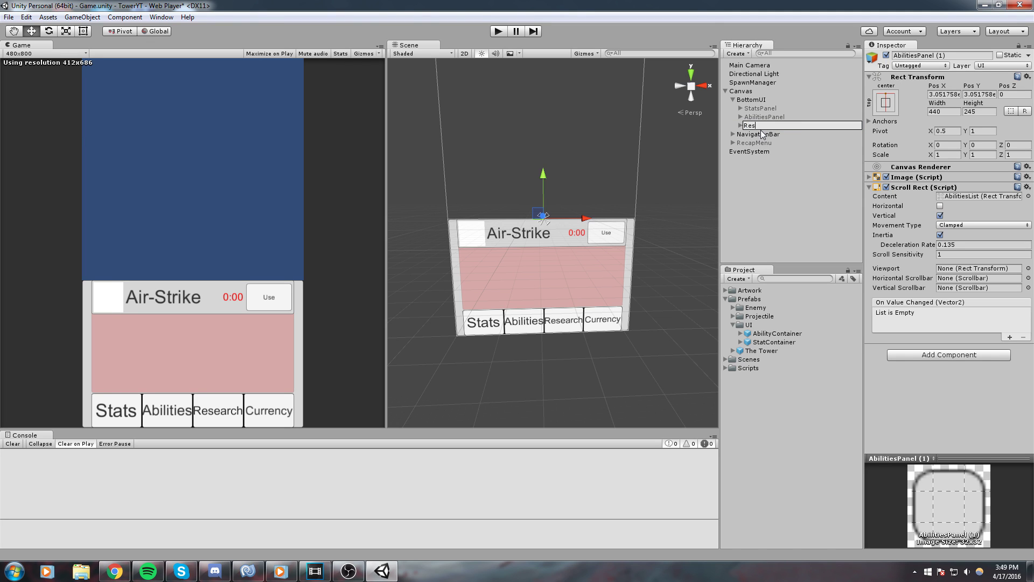
key(Return)
key(ctrl+shift+a)
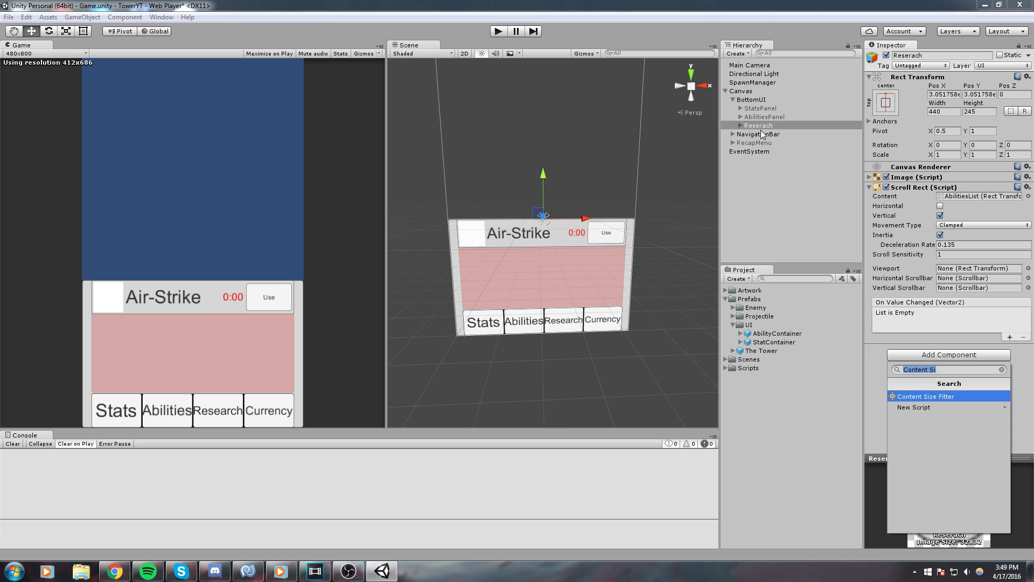
click(761, 131)
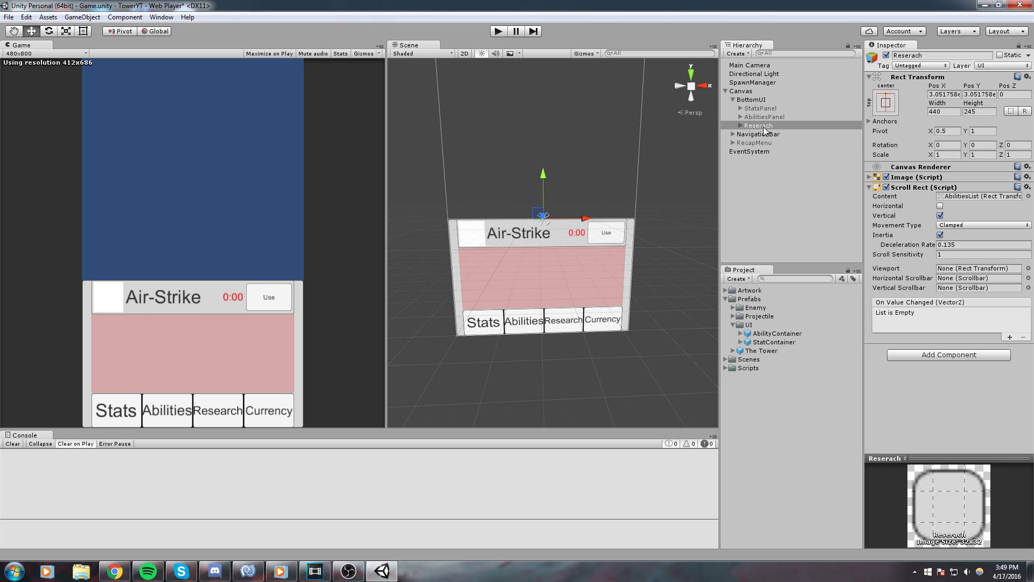
click(816, 215)
click(765, 125)
key(F2)
text(Re)
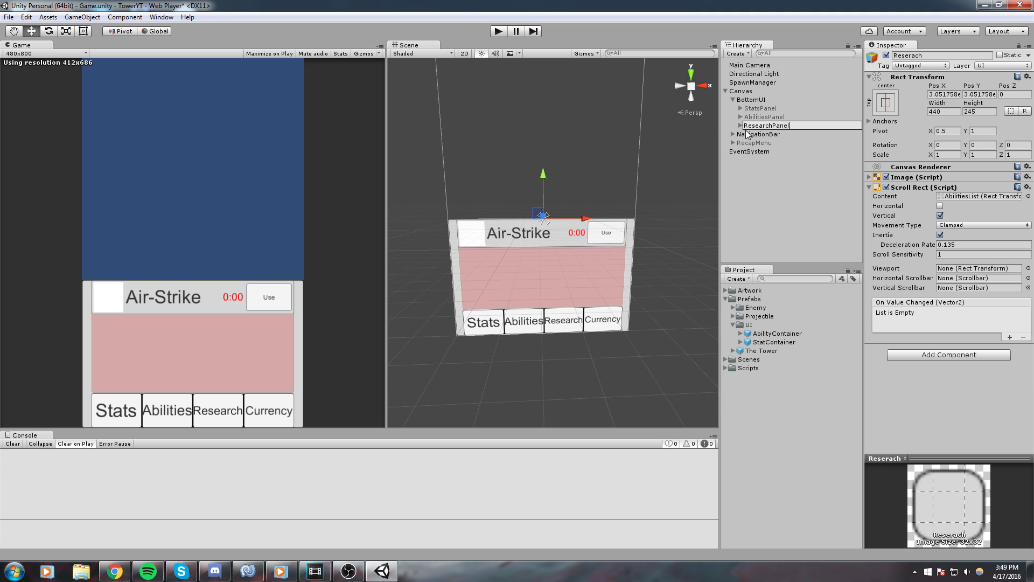
key(Return)
Step: Rename the AbilitiesList inside ResearchPanel as ResearchList
click(741, 126)
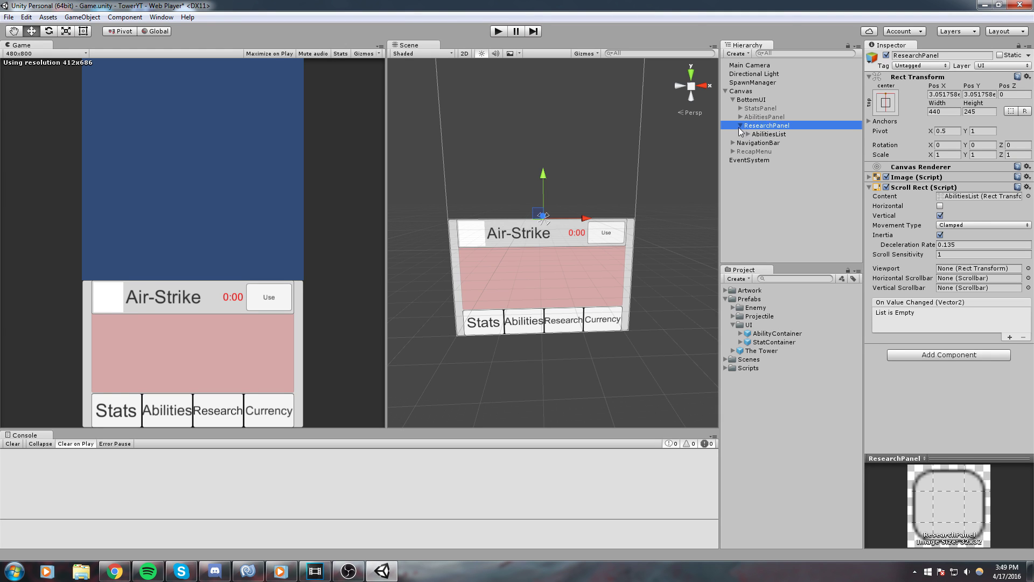
click(755, 135)
key(F2)
text(R)
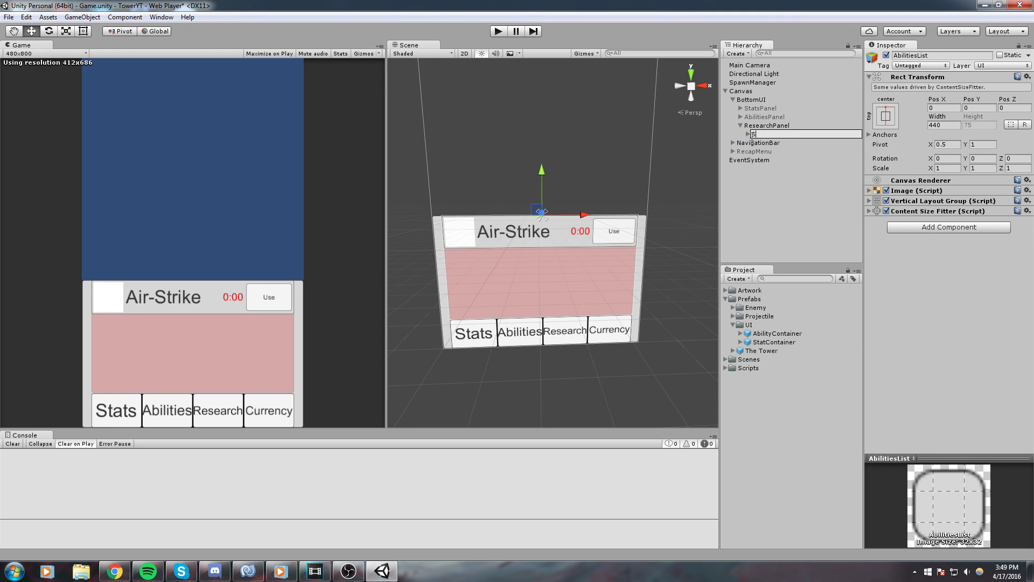
text(esearchList)
key(Return)
Step: Rename the AbilityContainer in ResearchList as ResearchContainer and save it as a new prefab in the UI folder
click(749, 134)
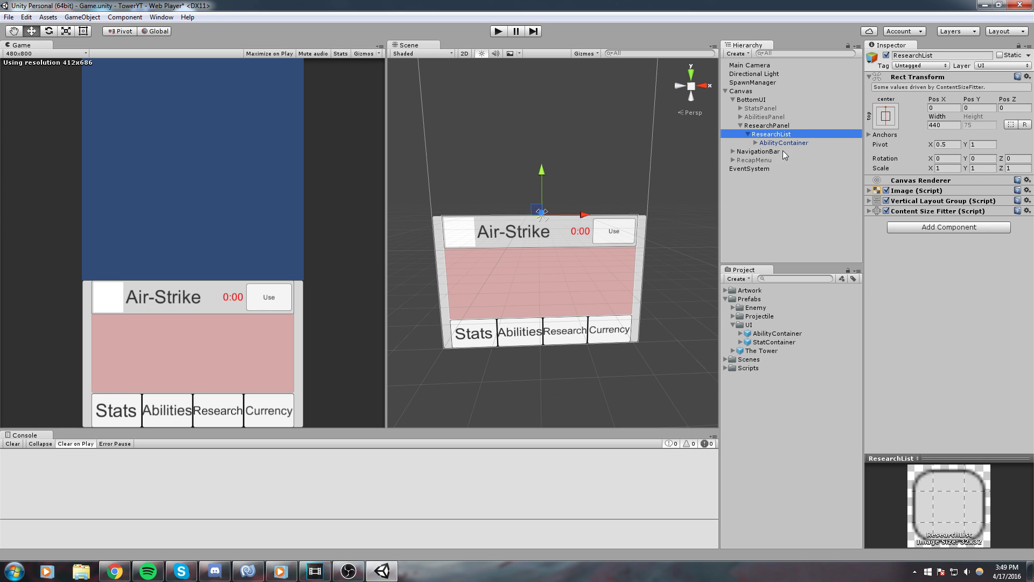
click(781, 142)
key(Right)
key(F2)
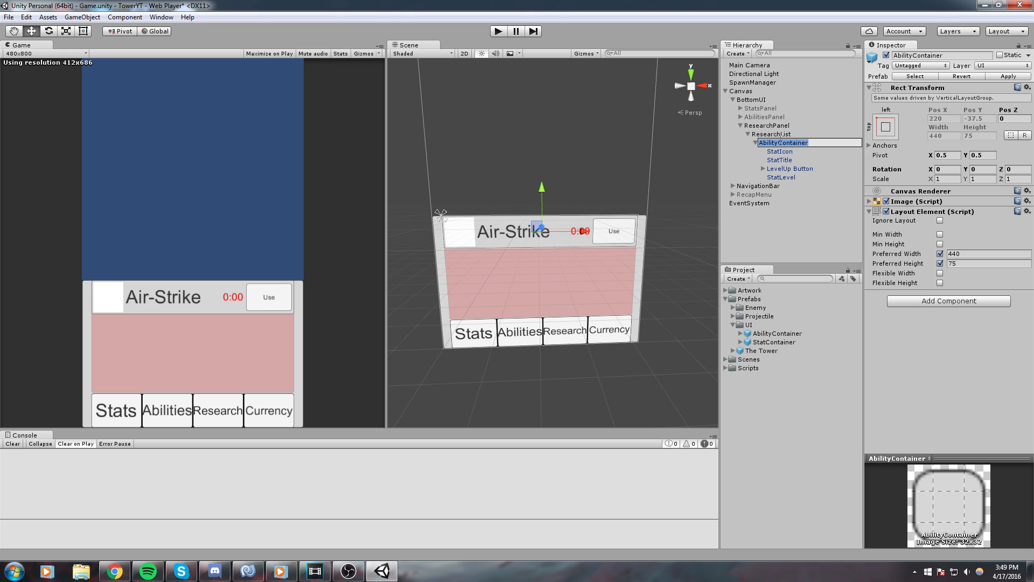
text(Research)
key(Return)
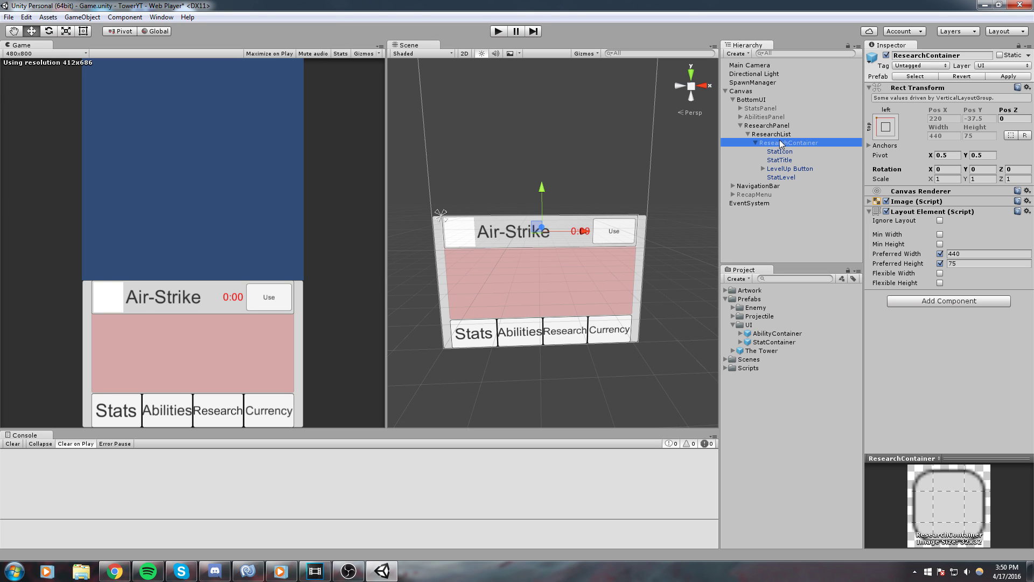
drag(778, 141, 748, 325)
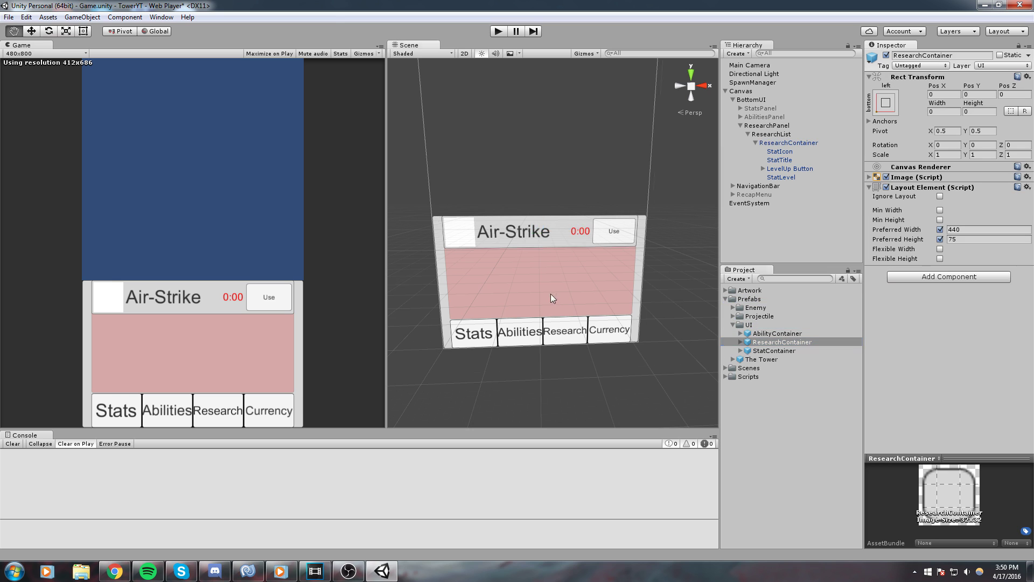
Step: Change the StatTitle text in ResearchContainer to "Normal Attacks now deal splash damage"
scroll(551, 293, up, 3)
right_drag(604, 234, 612, 226)
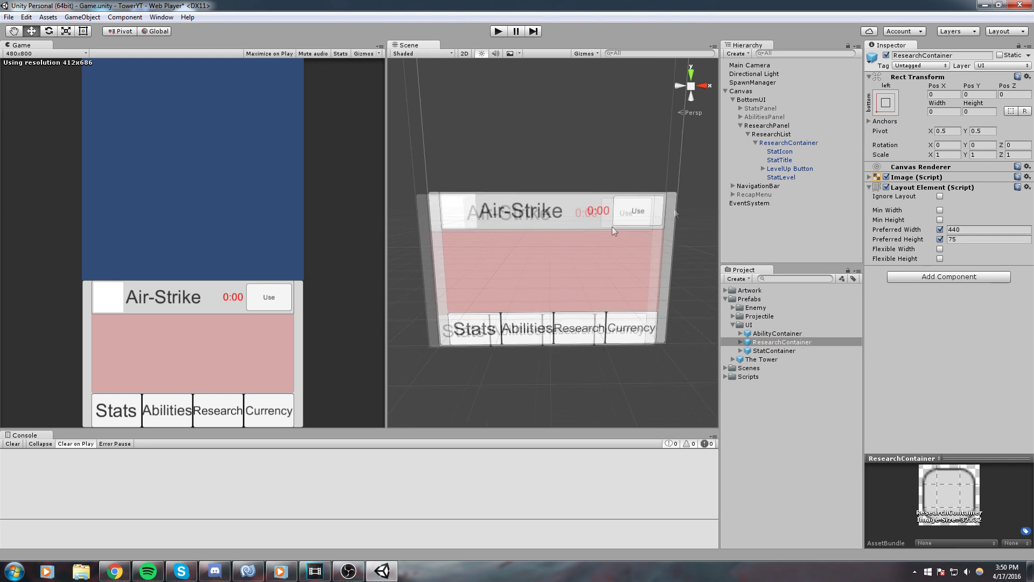
click(786, 161)
scroll(535, 225, up, 3)
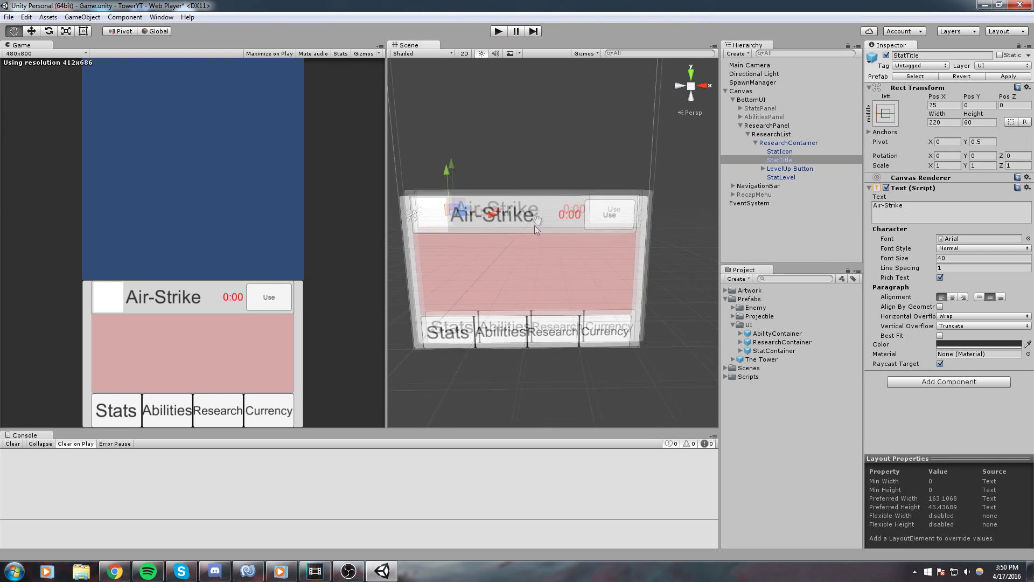
click(949, 207)
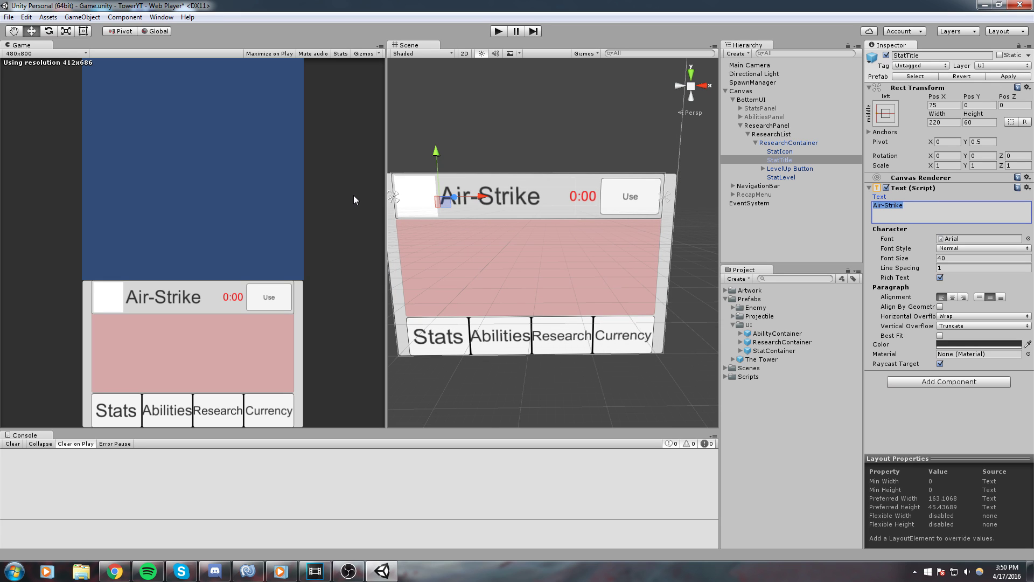
text(A)
key(BackSpace)
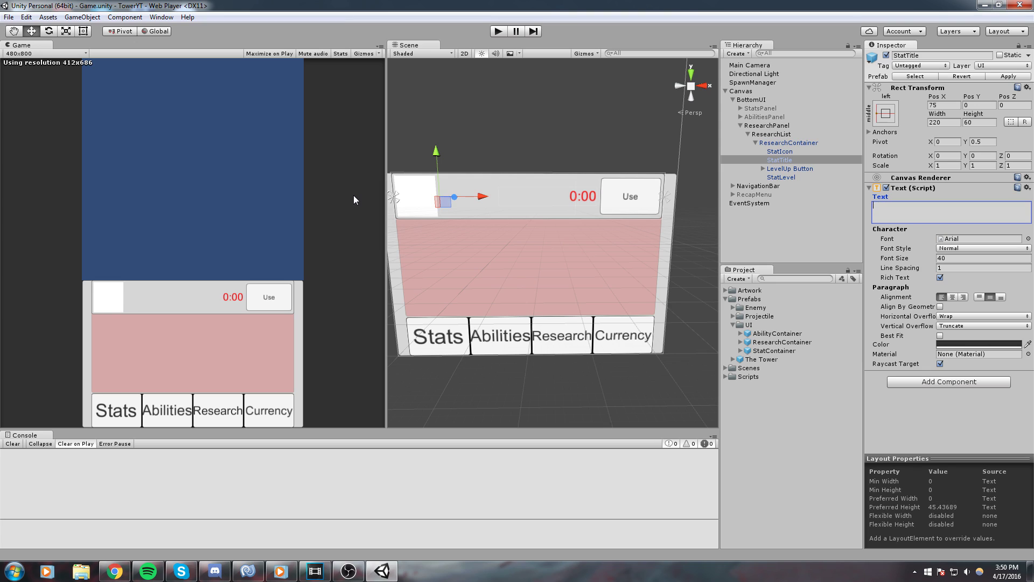
text(Normal Att)
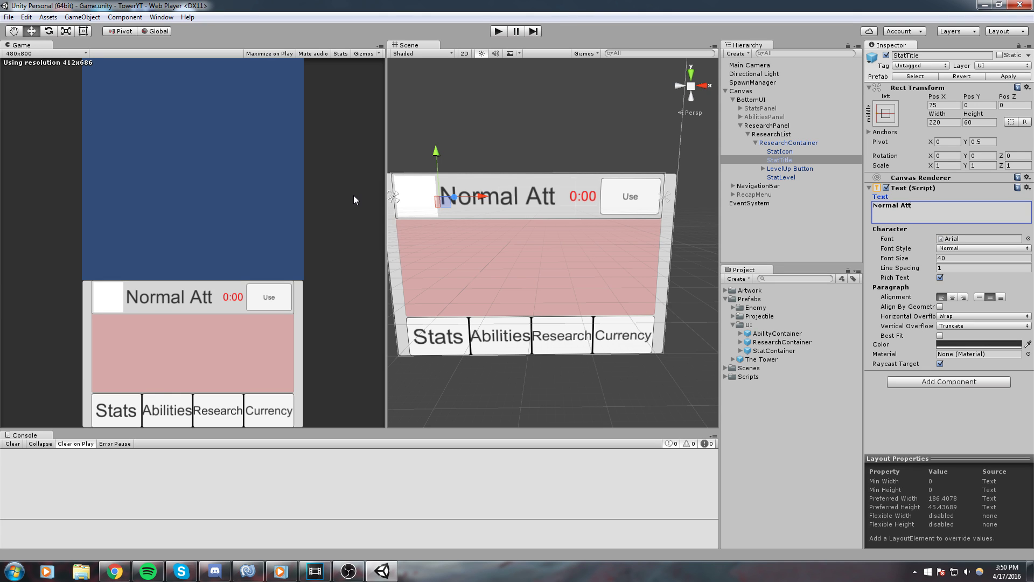
text(acks now deal spl)
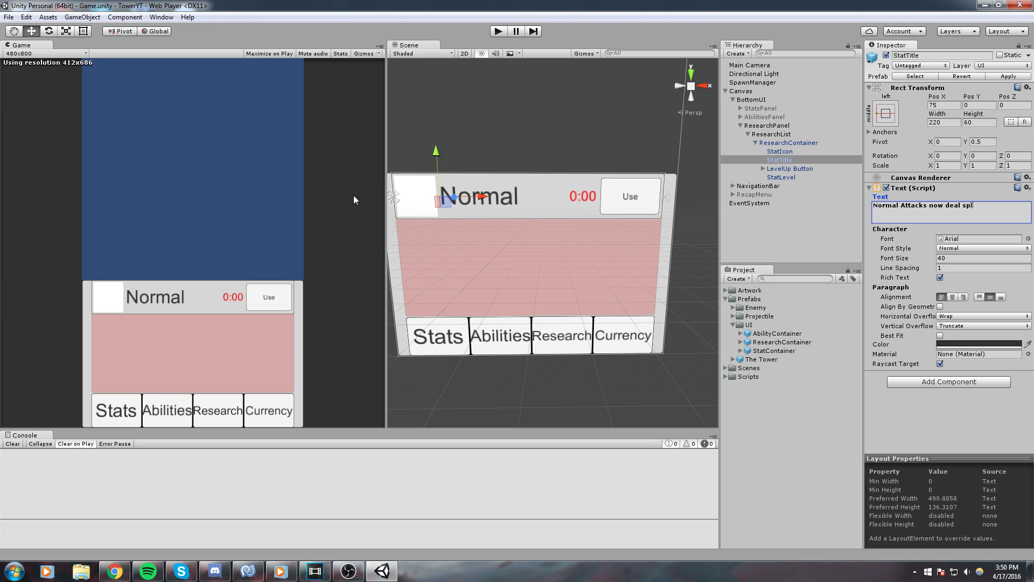
text(ash damage)
Step: Enable Best Fit for StatTitle, resize it to about 259 by 30 and raise it to about Pos Y 19.9
click(941, 335)
key(f)
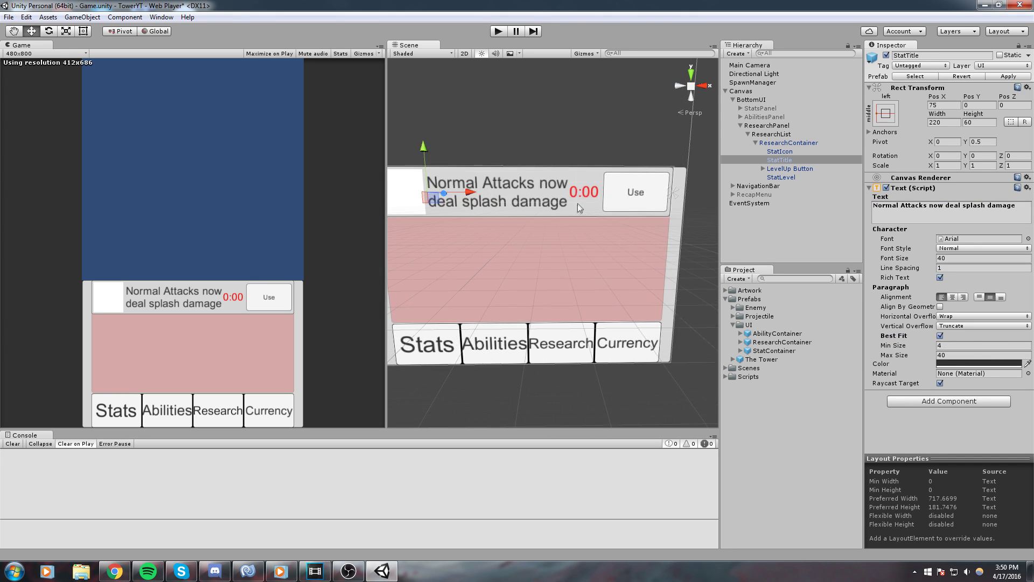
drag(979, 126, 957, 124)
drag(805, 130, 432, 121)
middle_drag(525, 151, 430, 160)
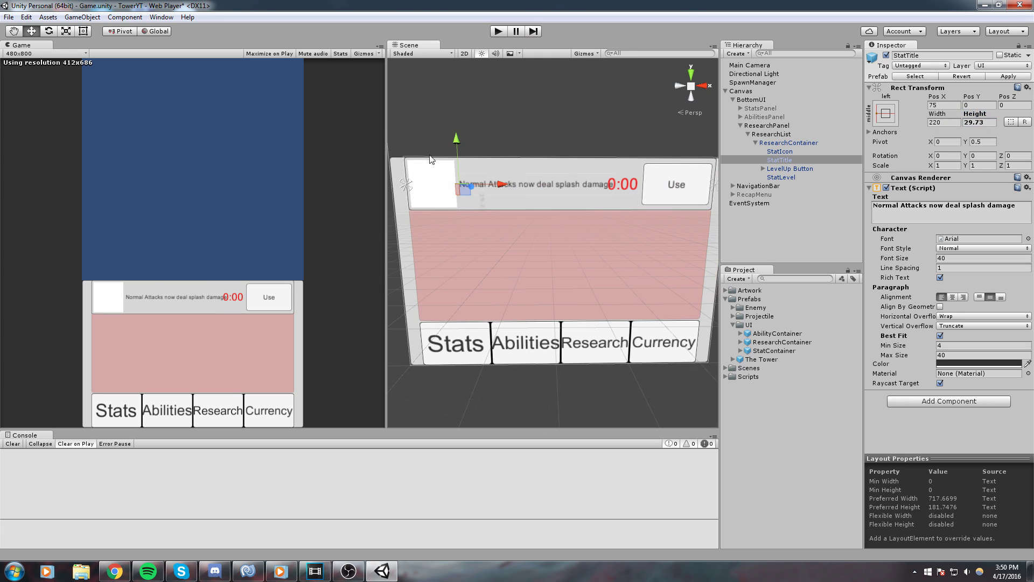
drag(969, 95, 1022, 109)
drag(941, 119, 620, 126)
middle_drag(590, 182, 674, 191)
Step: Delete StatLevel from ResearchContainer, accepting the break of the prefab instance
click(790, 185)
click(789, 177)
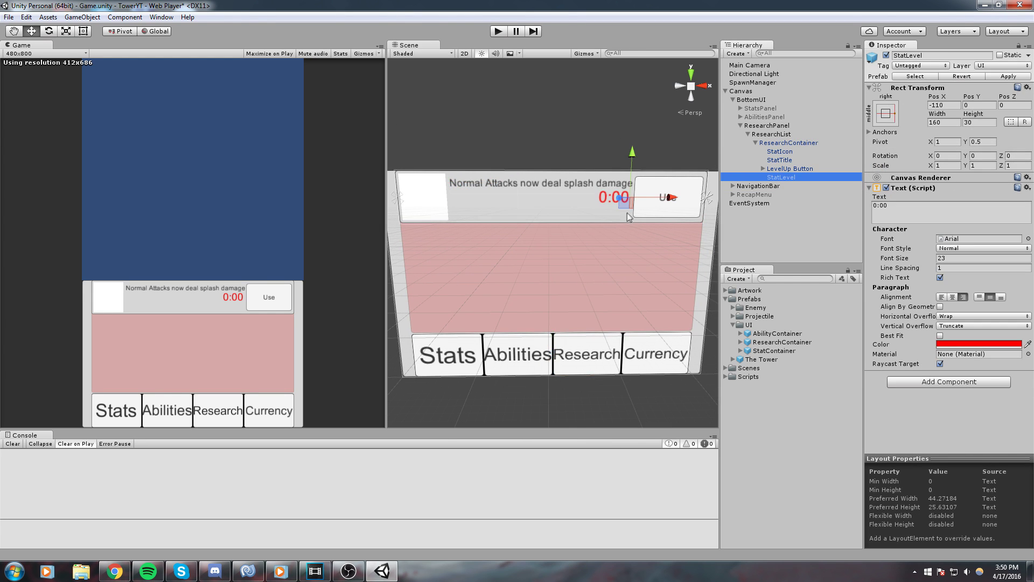
key(Delete)
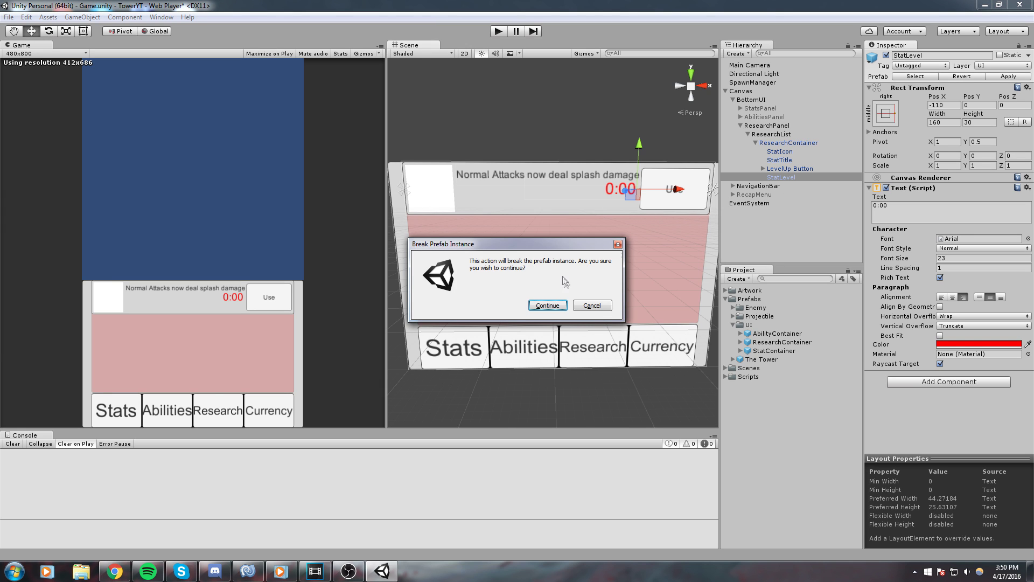
click(550, 307)
middle_drag(671, 198, 605, 224)
middle_drag(463, 211, 668, 162)
Step: Resize the LevelUp Button in ResearchContainer to width 75 and height 40, and raise it to about Pos Y 12
click(808, 160)
click(796, 169)
middle_drag(611, 177, 608, 173)
drag(719, 125, 682, 128)
click(943, 122)
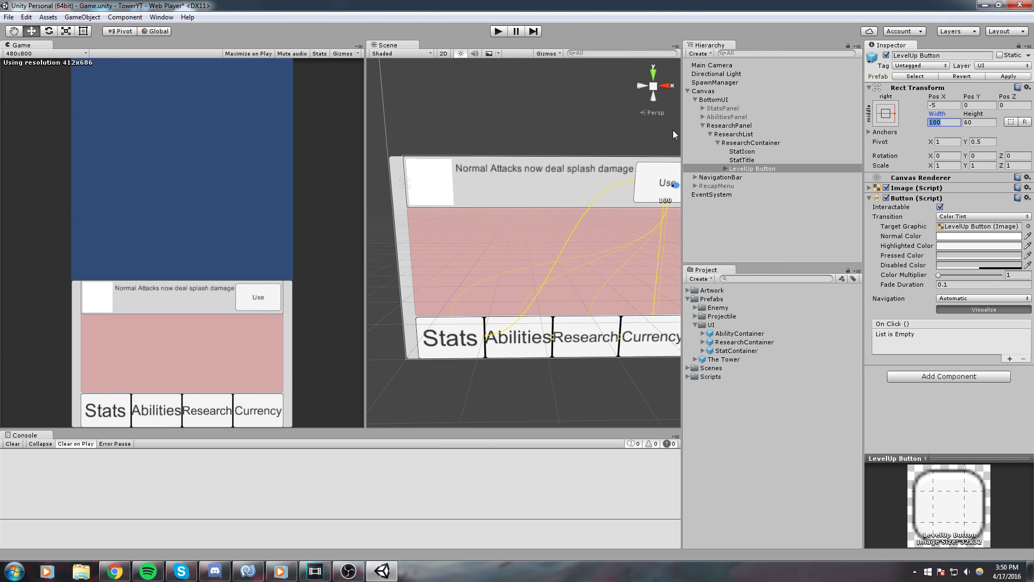
text(75)
key(Return)
drag(679, 155, 758, 156)
key(Tab)
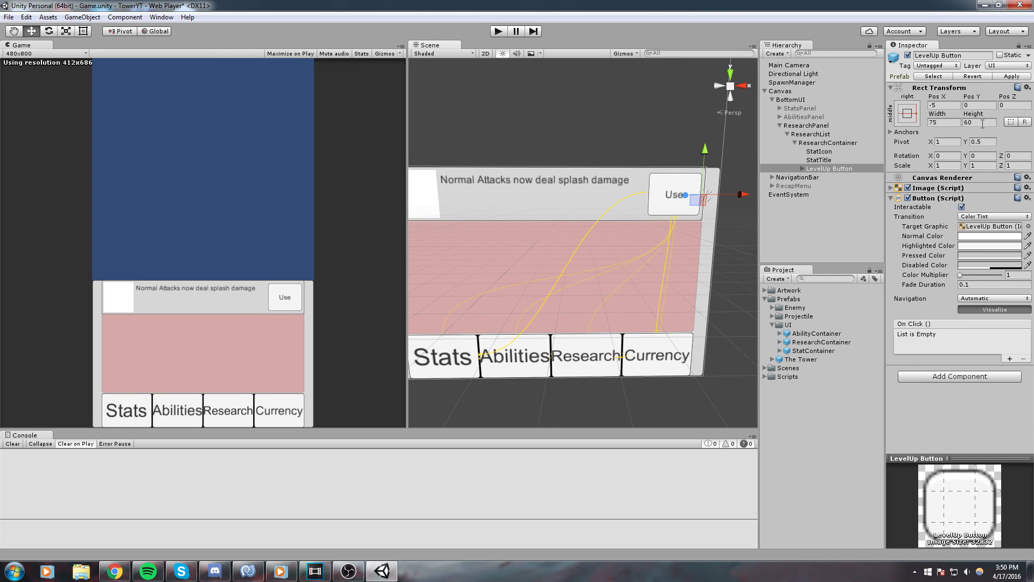
text(40)
click(703, 157)
drag(703, 157, 706, 151)
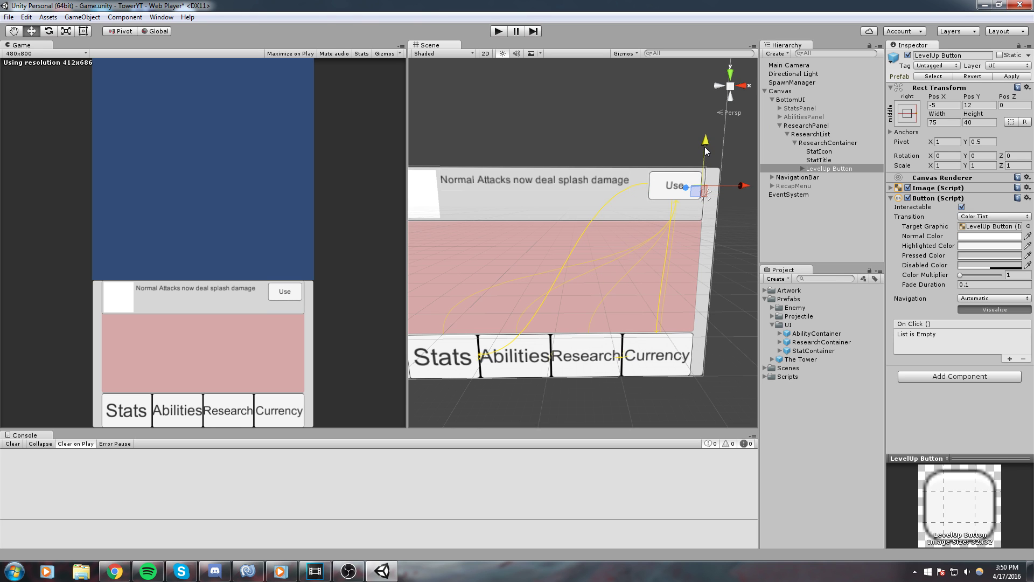
Step: Change the LevelUp Button's text label to "x500 (i)"
click(802, 168)
click(820, 176)
click(945, 219)
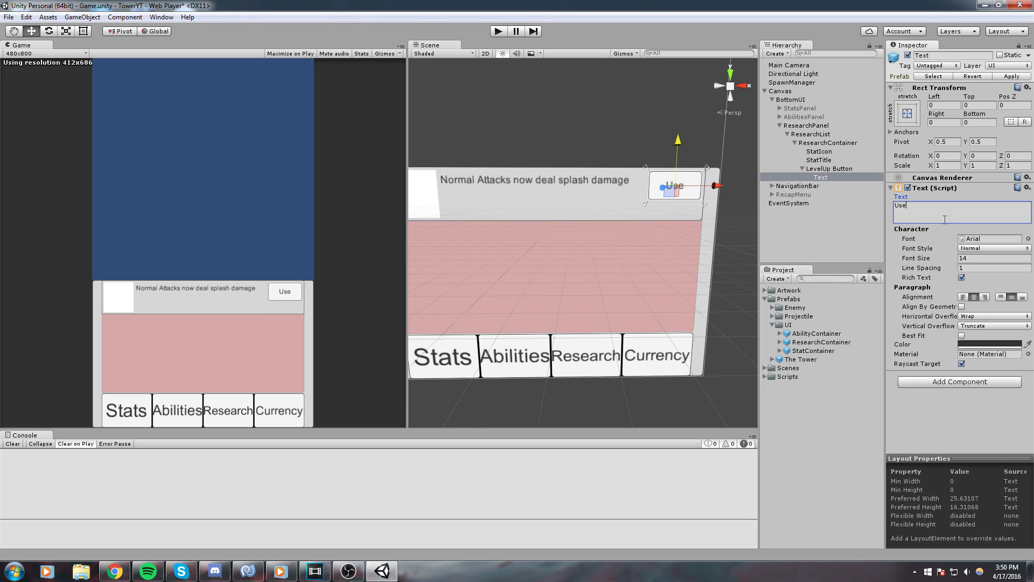
text(X)
key(BackSpace)
text(x500 (i))
Step: Duplicate the LevelUp Button's label, place the copy about 34 units lower below the button, and set its text to "1h00m"
right_drag(458, 186, 636, 167)
scroll(713, 238, up, 2)
click(716, 240)
middle_drag(715, 241, 739, 239)
click(822, 178)
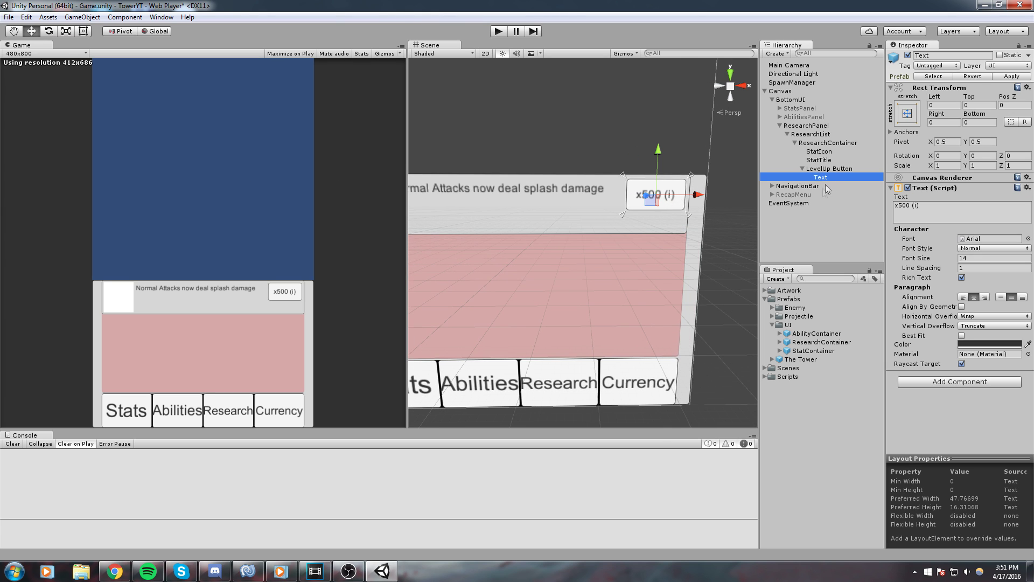
key(ctrl+d)
drag(657, 158, 651, 182)
drag(949, 216, 748, 182)
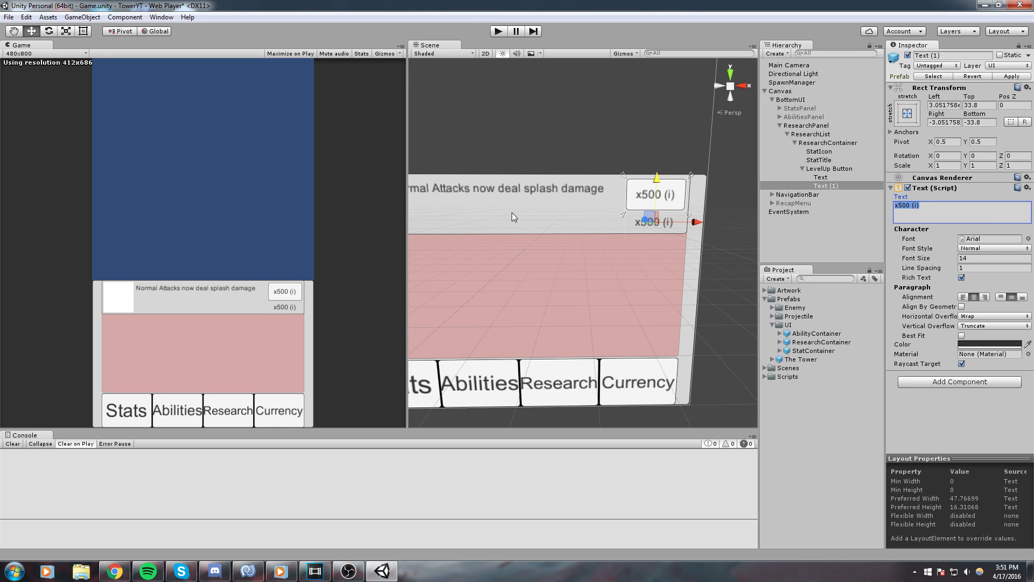
text(1h00m)
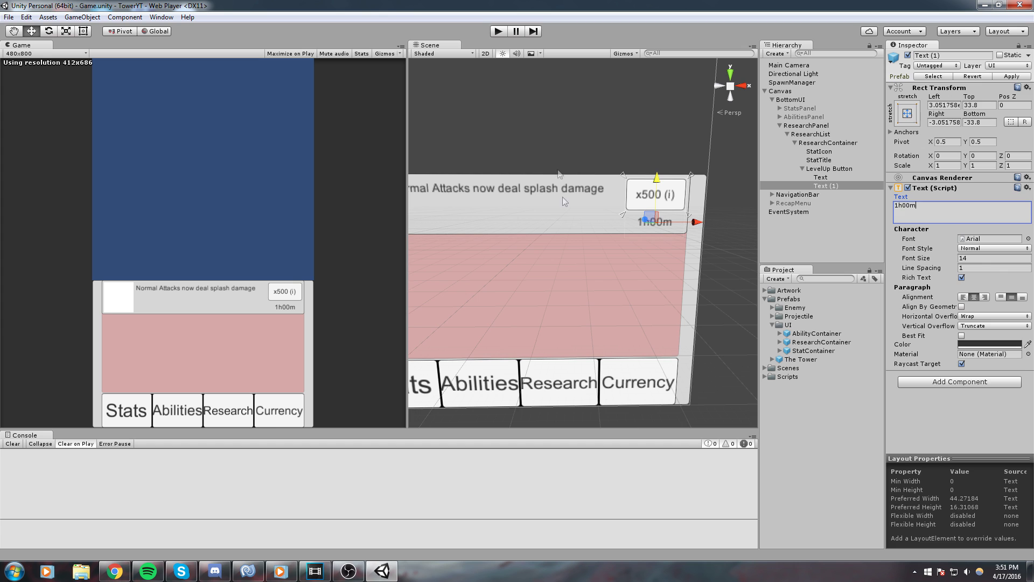
click(558, 149)
Step: Rename the StatIcon inside ResearchContainer as ResearchIcon
scroll(558, 154, down, 3)
middle_drag(566, 212, 570, 252)
right_drag(571, 252, 525, 245)
middle_drag(524, 244, 571, 211)
click(571, 212)
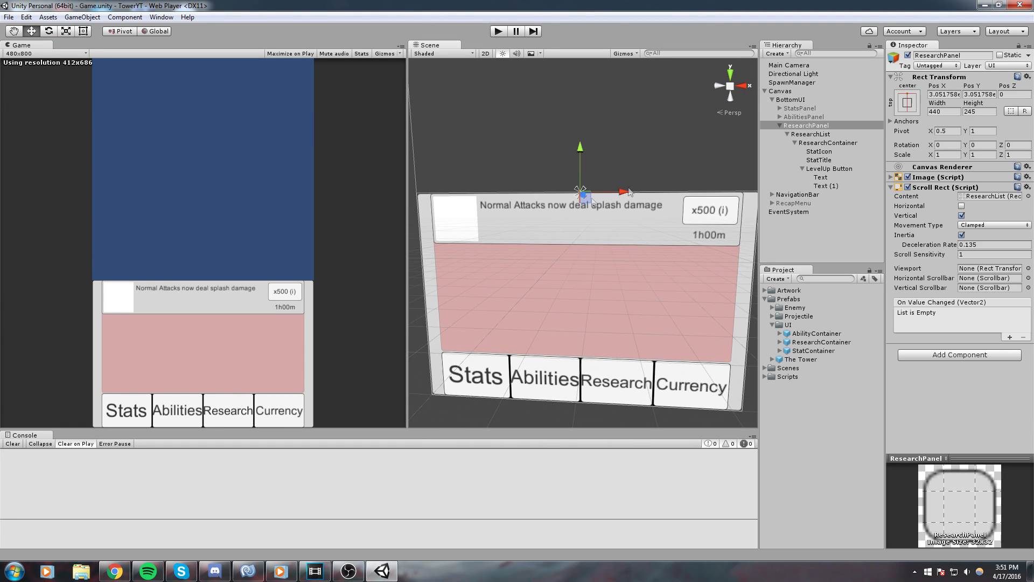
click(835, 153)
click(802, 168)
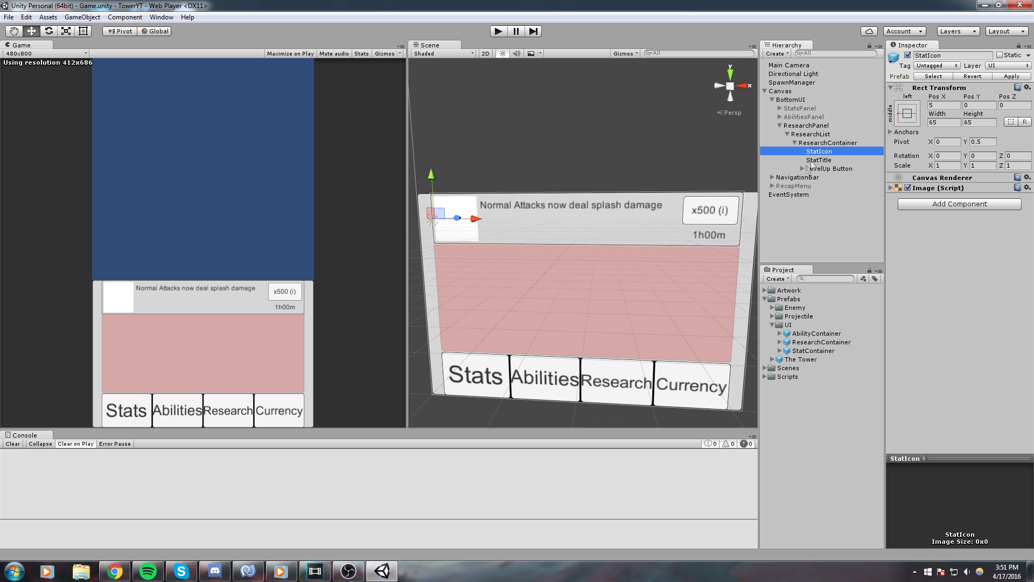
click(822, 153)
text(Re)
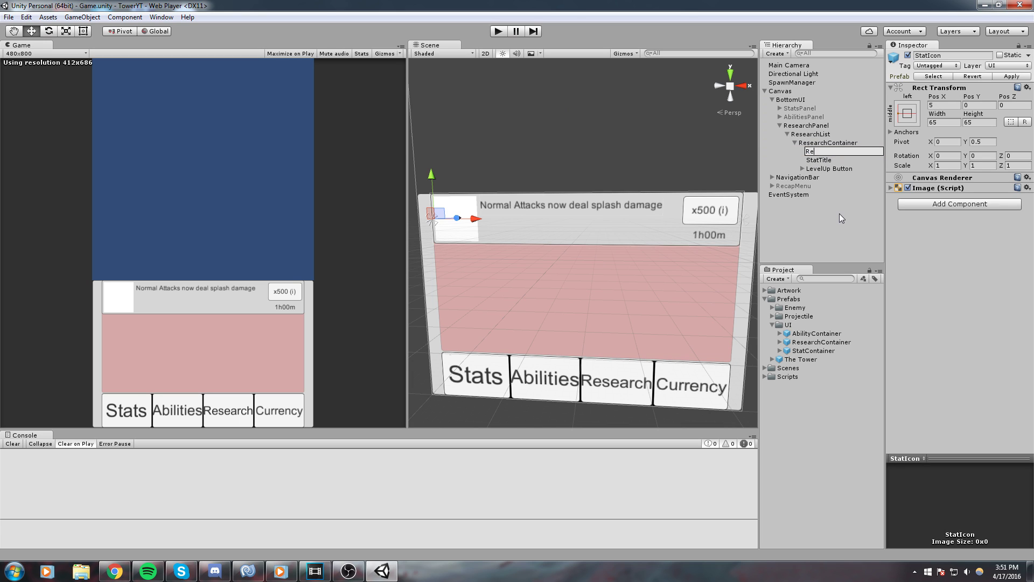
text(searchIcon)
key(Return)
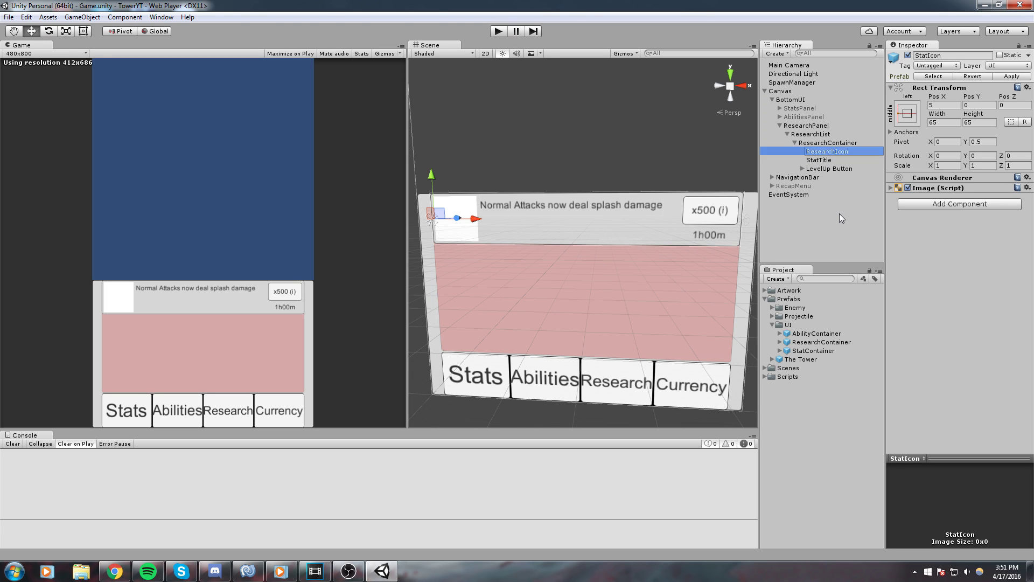
Step: Rename the StatTitle inside ResearchContainer as ResearchIcon and save the scene
click(839, 160)
click(838, 160)
text(Research)
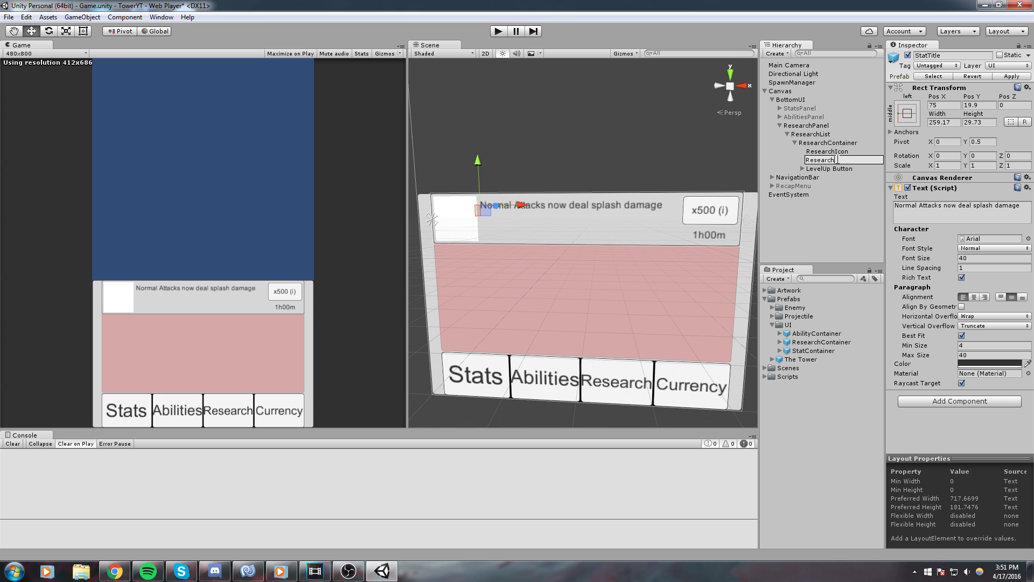
key(Return)
key(ctrl+s)
middle_drag(587, 205, 602, 203)
scroll(580, 216, down, 1)
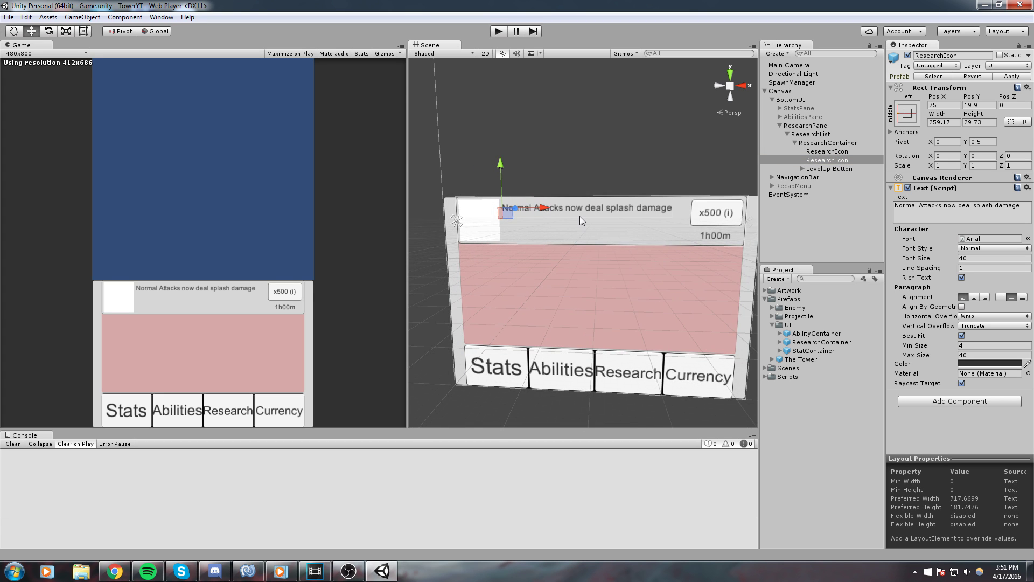
middle_drag(561, 253, 553, 260)
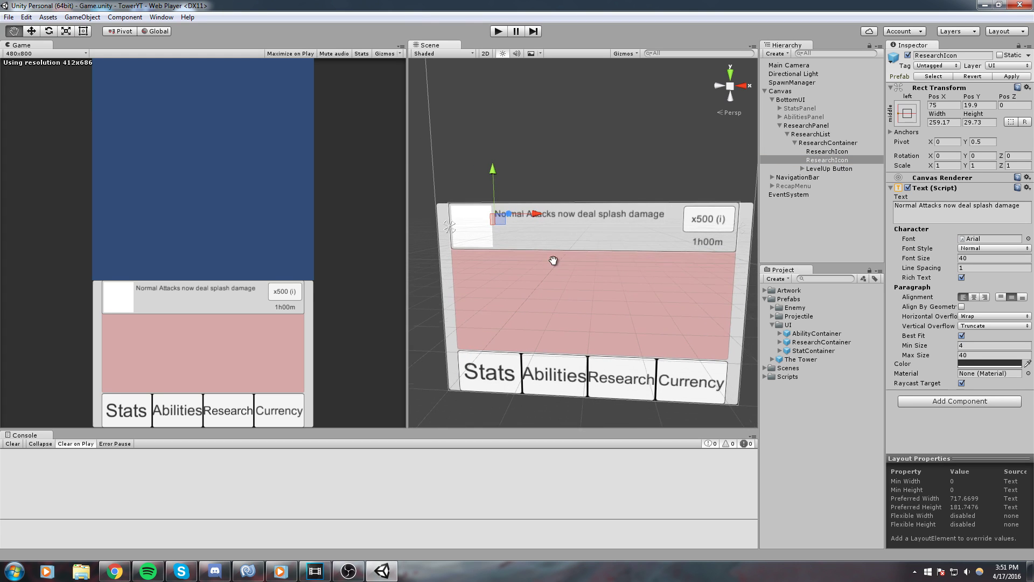
Step: Apply the edited ResearchContainer to its prefab
click(818, 143)
click(796, 143)
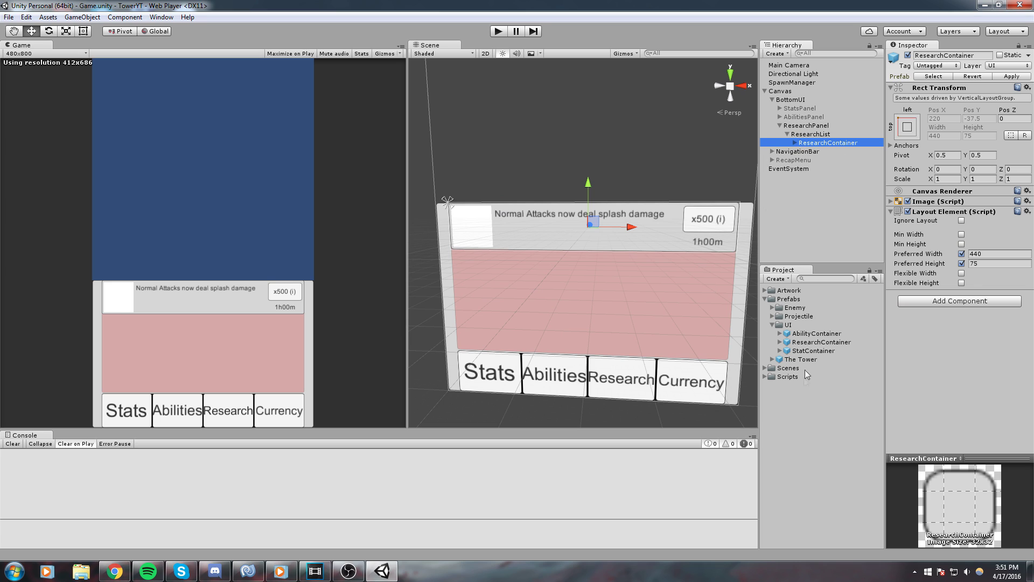
click(1013, 78)
Step: Apply the AbilityContainer inside AbilitiesPanel to its prefab, and collapse AbilitiesPanel and ResearchPanel in the hierarchy
click(780, 117)
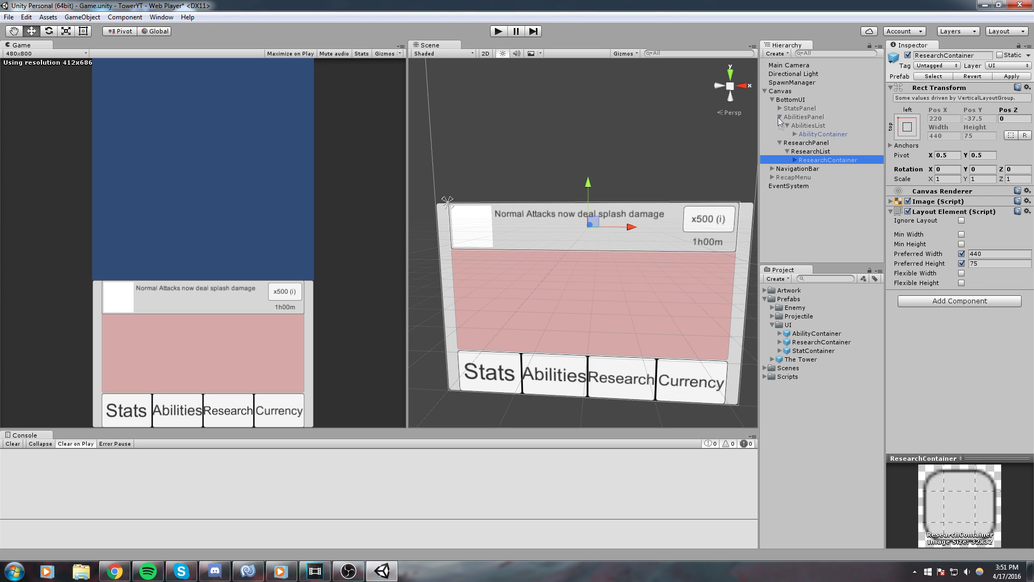
click(819, 134)
click(1013, 77)
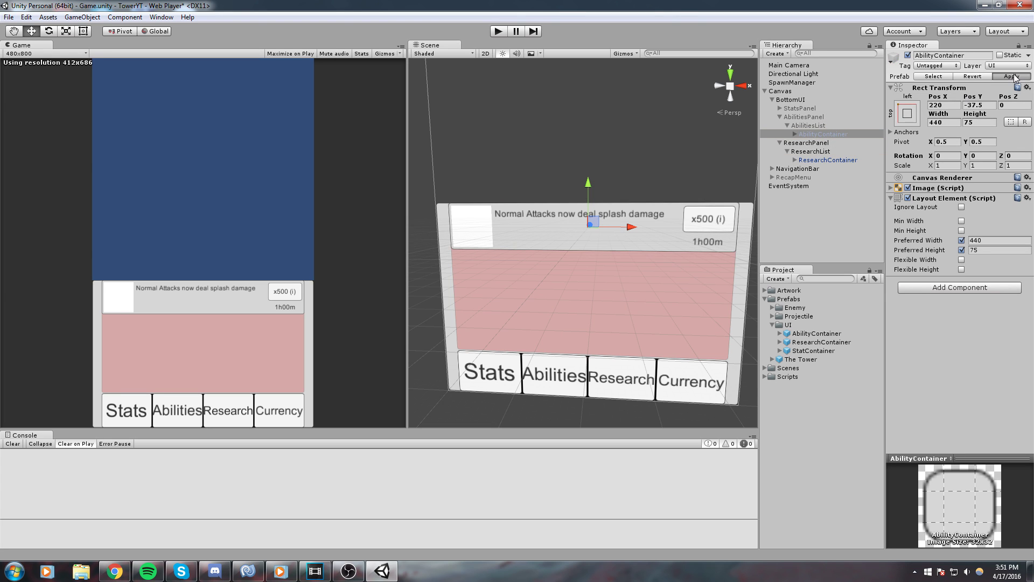
click(779, 117)
click(780, 125)
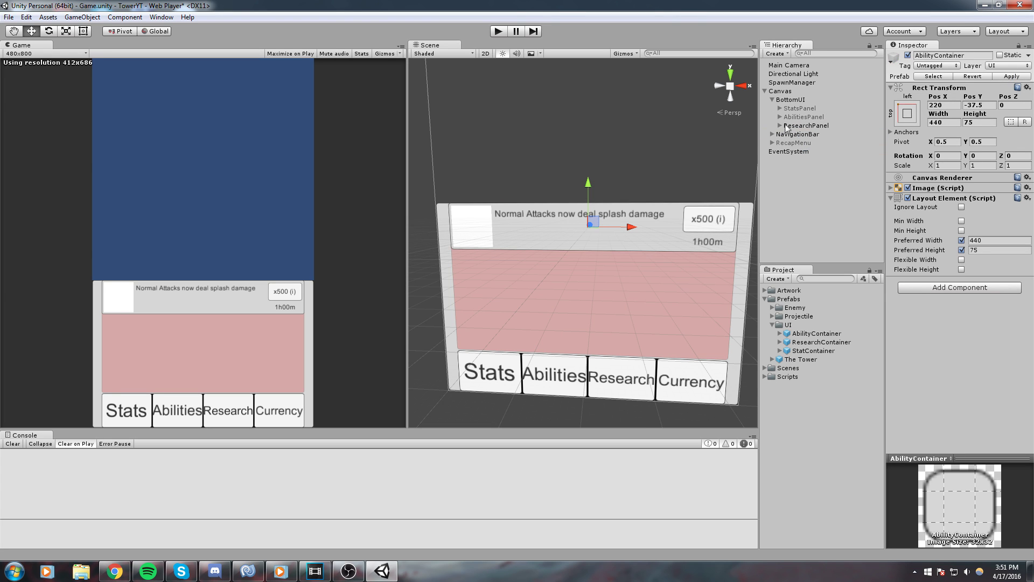
Step: Try out several duplicates of ResearchContainer inside ResearchList and undo them
click(806, 128)
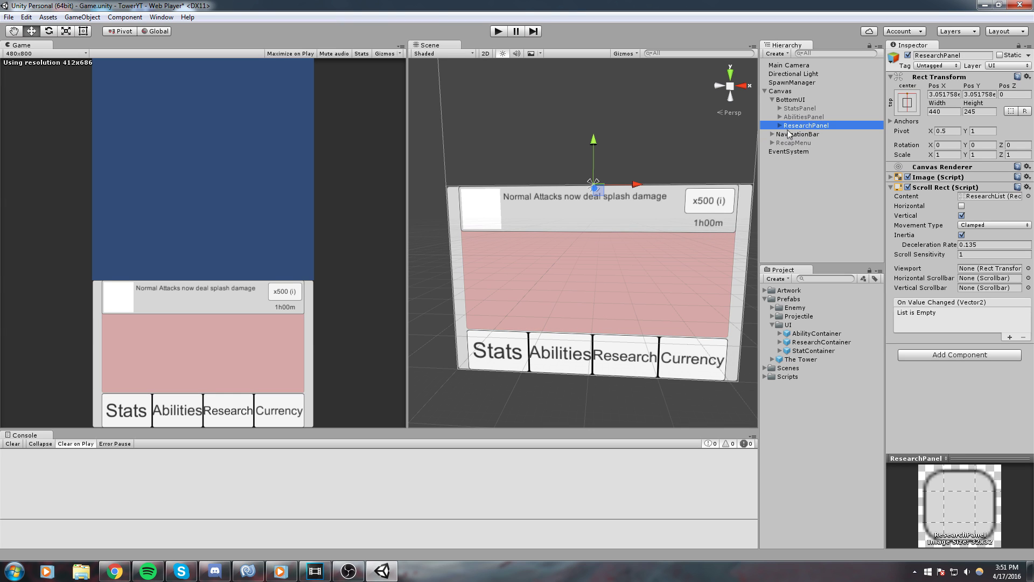
click(780, 126)
click(813, 144)
key(ctrl+d)
key(ctrl+d)
key(ctrl+d)
key(ctrl+d)
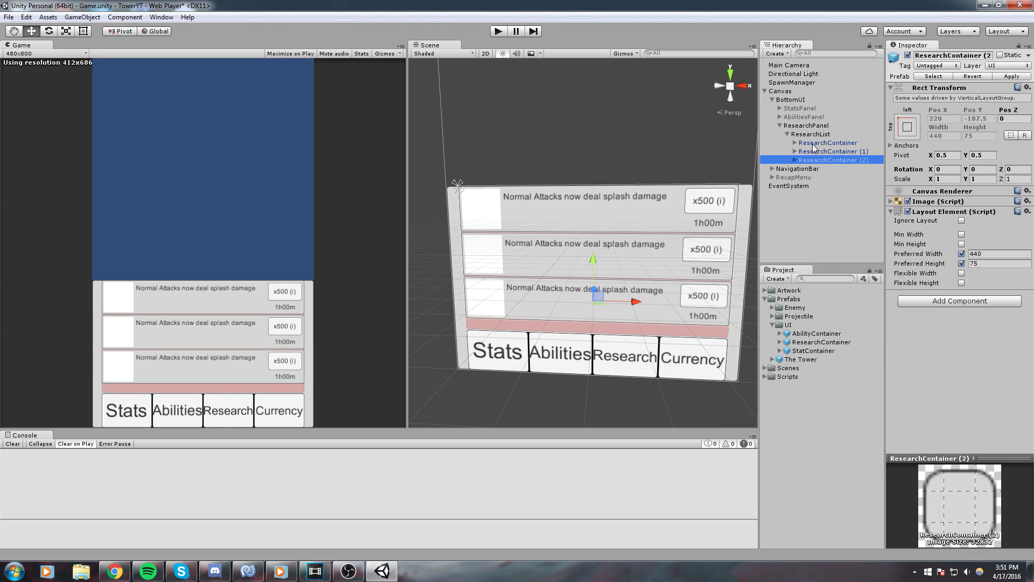
key(ctrl+z)
key(ctrl+z)
key(ctrl+z)
key(ctrl+z)
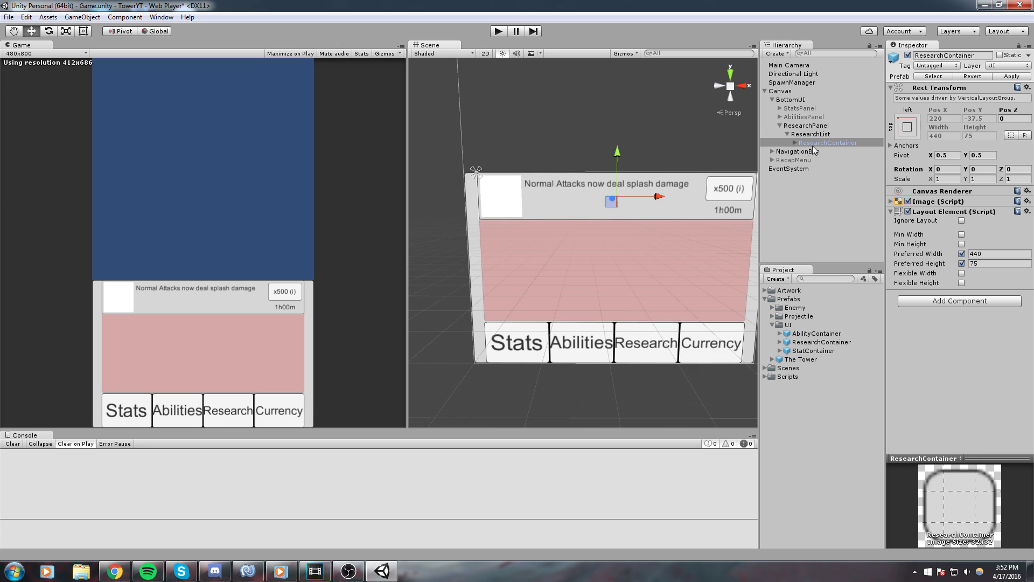
Step: Add a UI Image as a child of ResearchContainer inside ResearchList
click(795, 142)
click(826, 161)
right_click(836, 142)
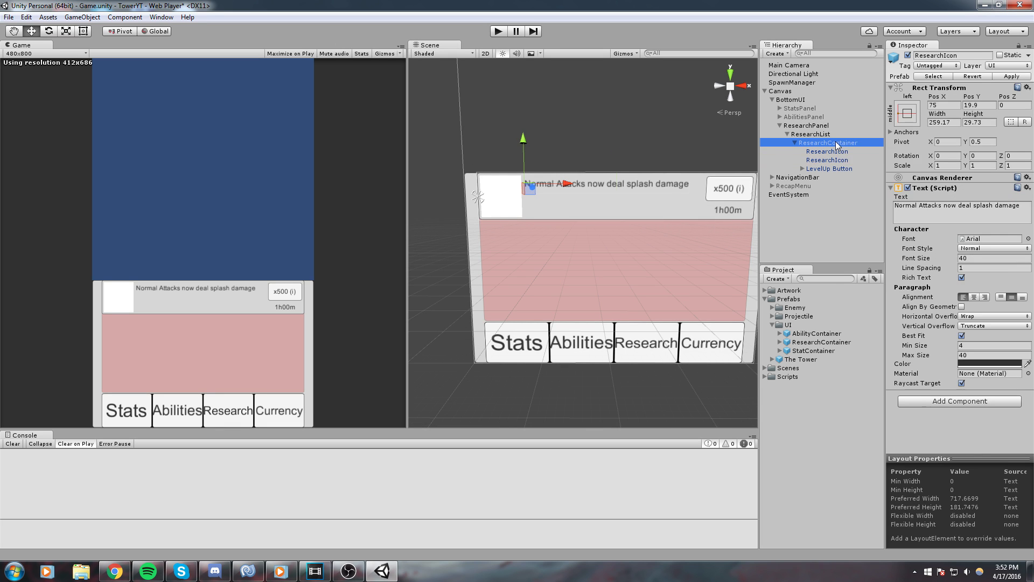
mouse_move(879, 295)
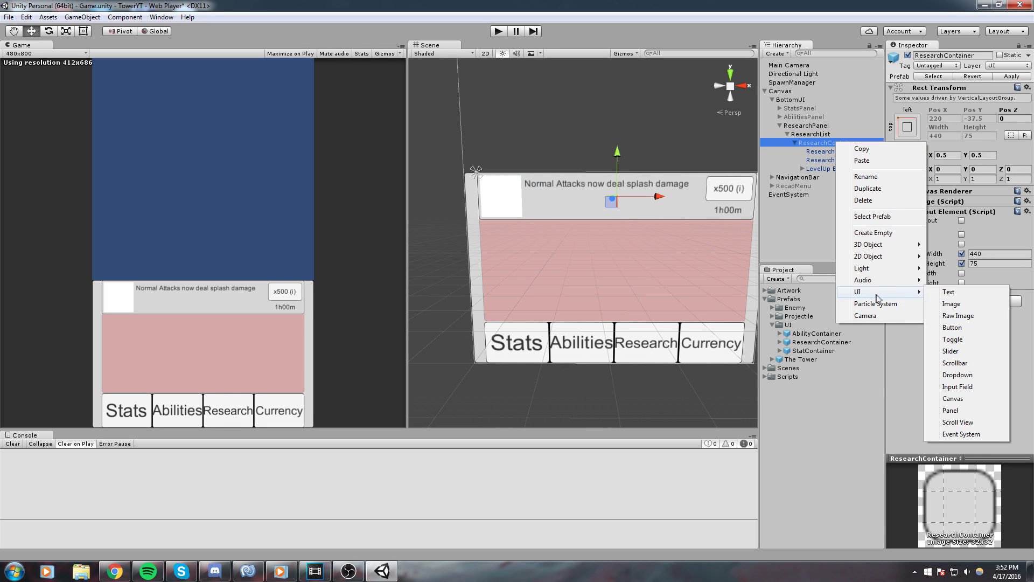
click(962, 305)
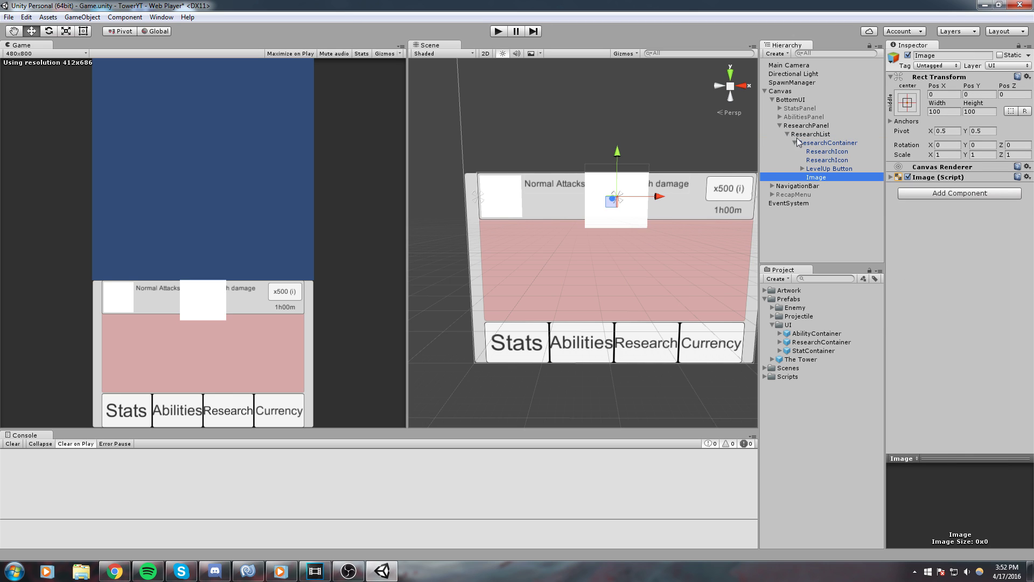
Step: Size the new Image to 275 by 30 and move it down below the research description, to about Y -14.4
click(936, 104)
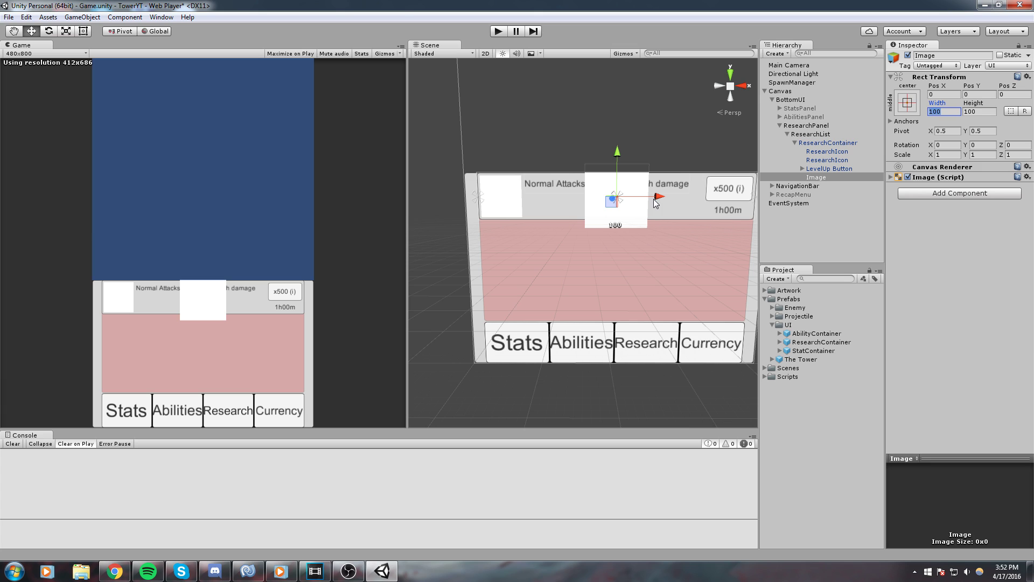
drag(945, 109, 130, 136)
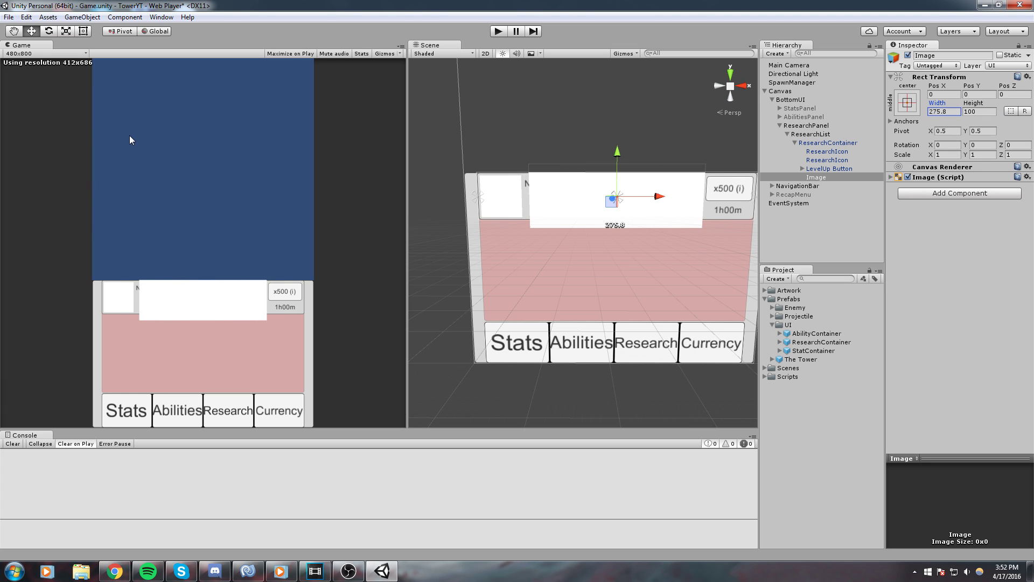
key(ctrl+a)
text(275)
middle_drag(738, 192, 722, 201)
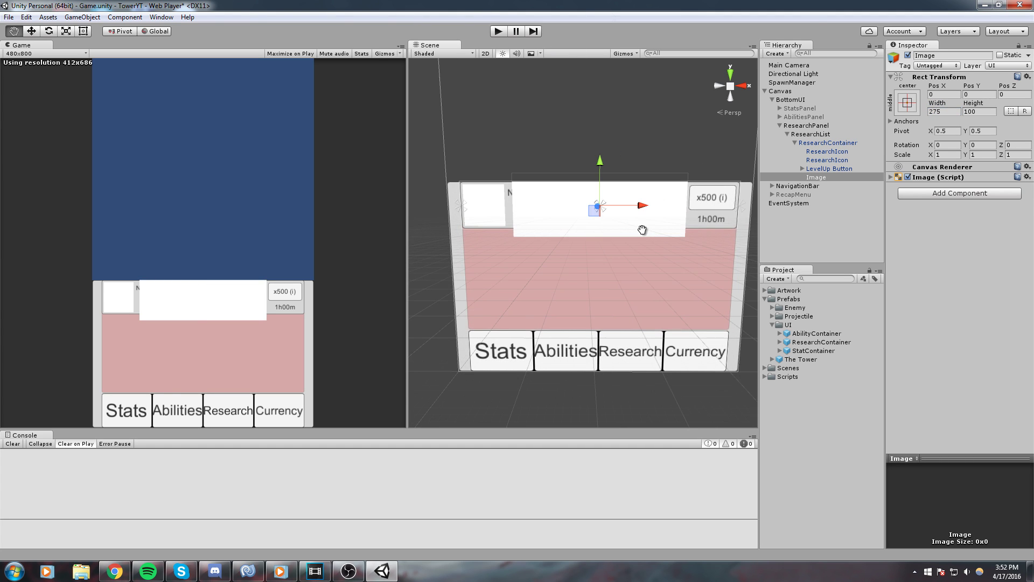
key(Tab)
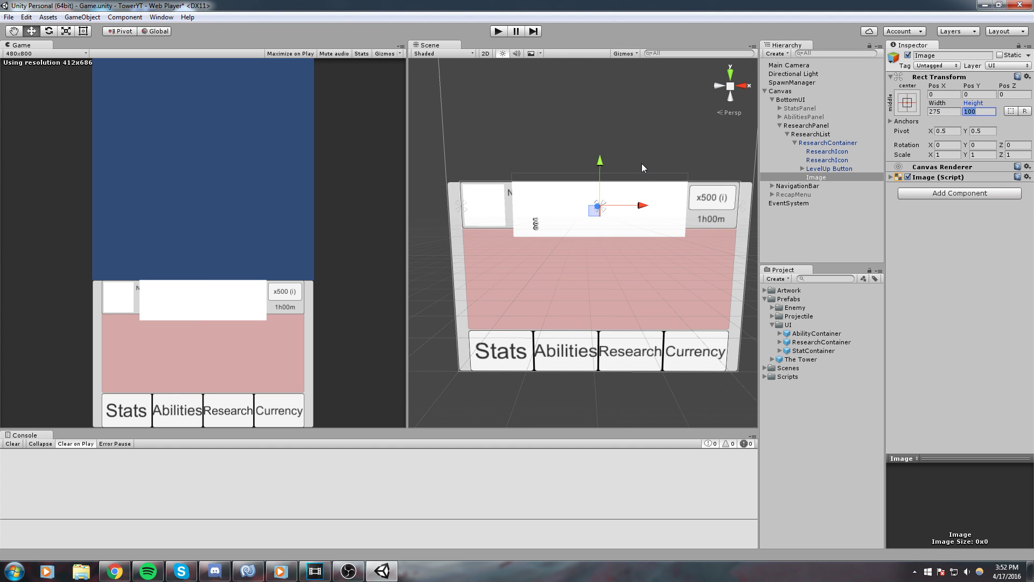
text(30)
drag(598, 166, 595, 173)
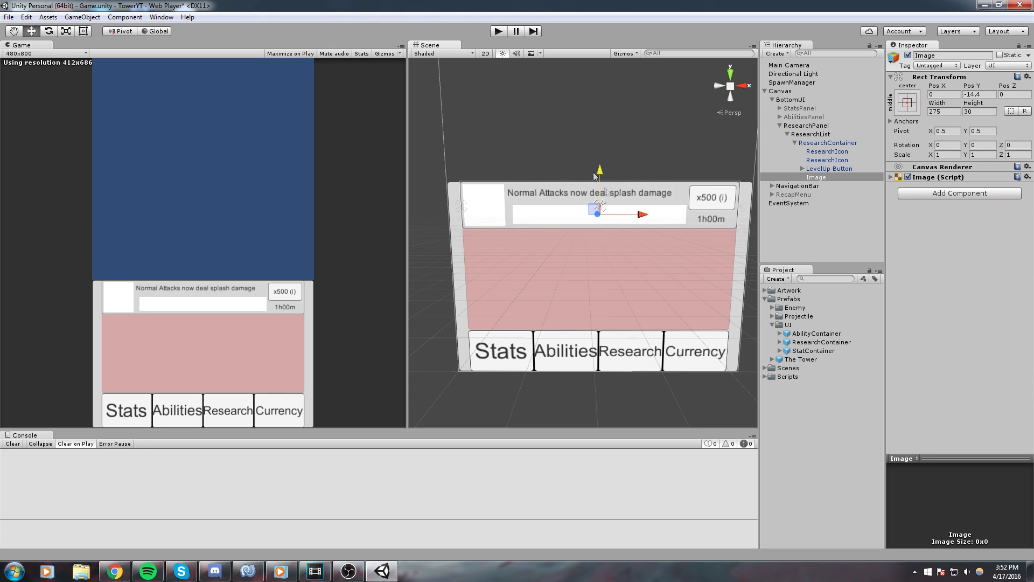
Step: Reduce the Image's width to 250 and shift it slightly left, to about X -3.5
drag(642, 215, 640, 216)
key(ctrl+z)
middle_drag(669, 247, 667, 247)
scroll(667, 247, up, 2)
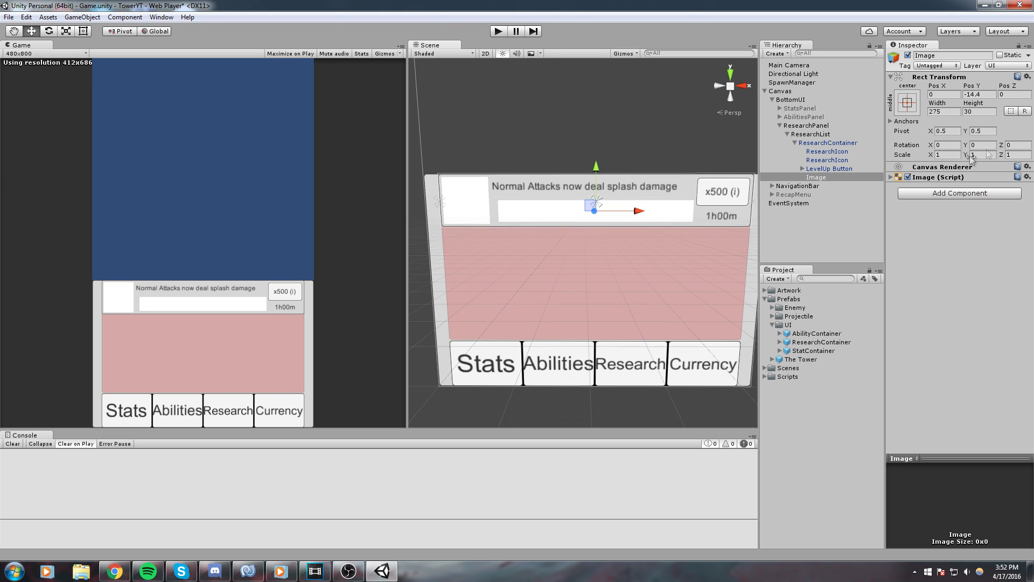
click(943, 112)
text(250)
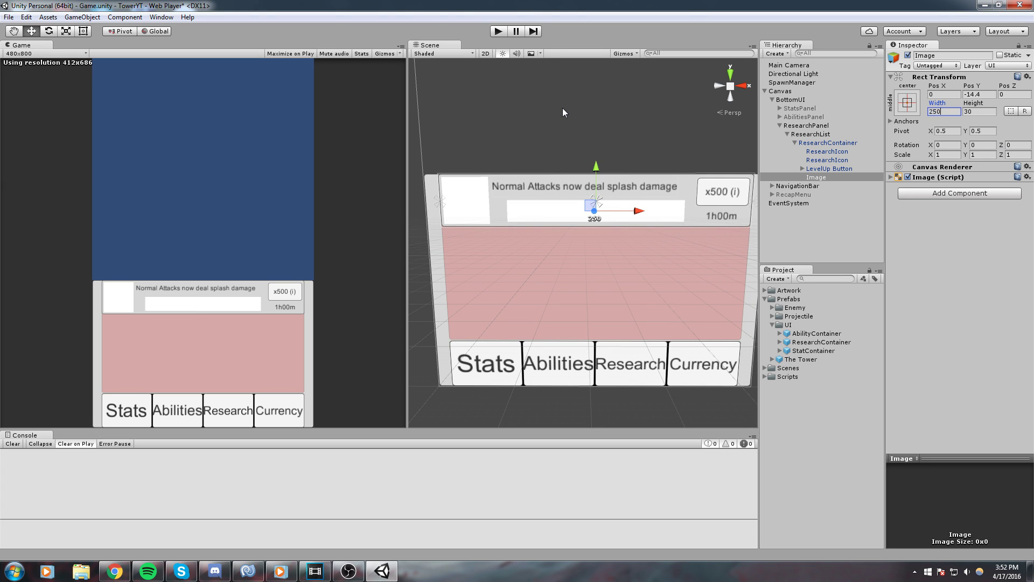
mouse_move(642, 215)
mouse_down()
mouse_move(628, 215)
mouse_move(637, 216)
mouse_up()
scroll(625, 212, up, 2)
Step: Rename the Image inside ResearchContainer as ResearchProgress
click(823, 178)
key(F2)
text(Resear)
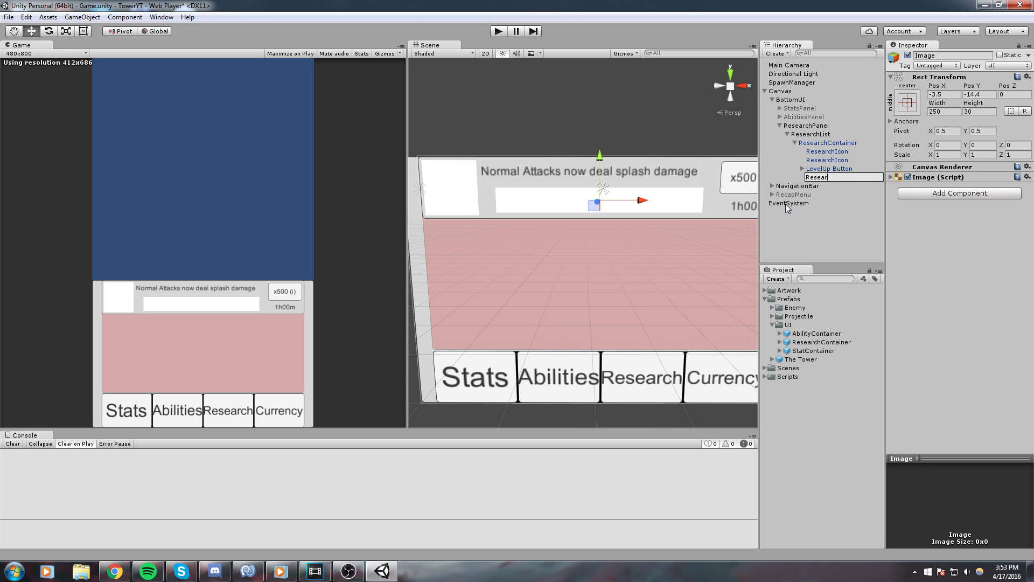
text(chProgress)
click(865, 157)
Step: Add a UI Text as a child of ResearchProgress
right_click(850, 174)
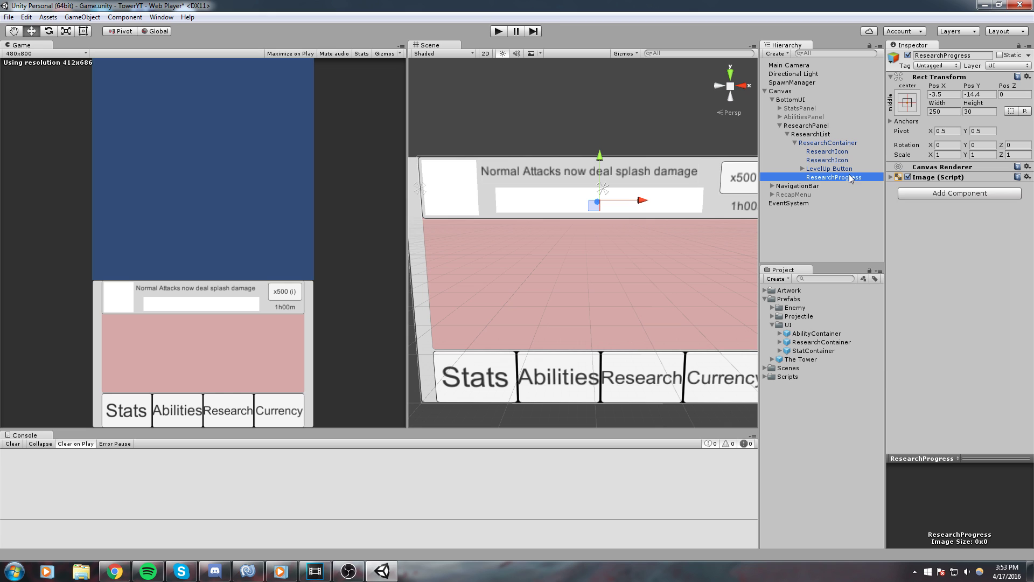
mouse_move(873, 325)
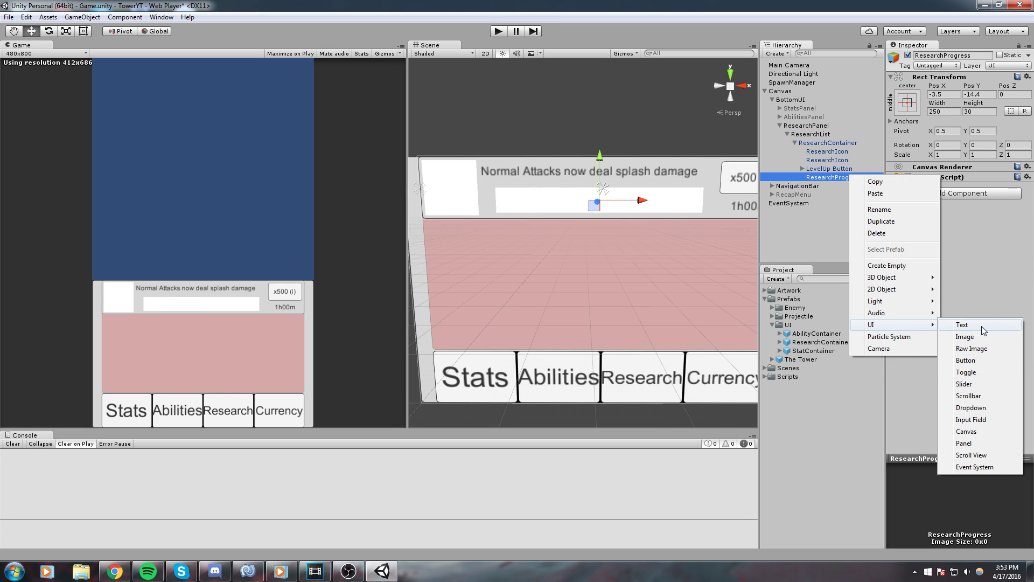
click(964, 325)
Step: Stretch the Text's anchors in both directions and set its left and right offsets to 0
click(907, 103)
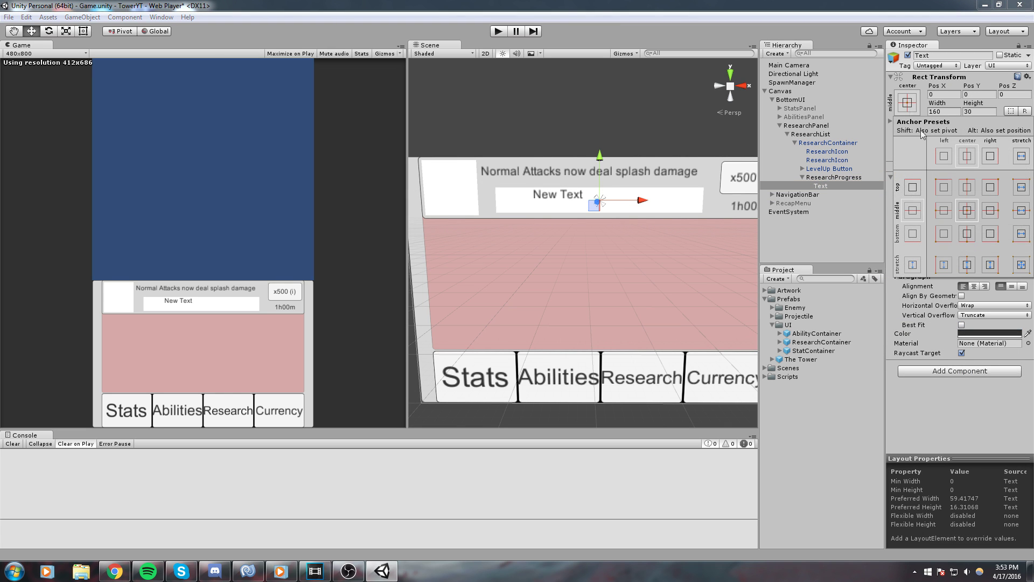
click(1023, 264)
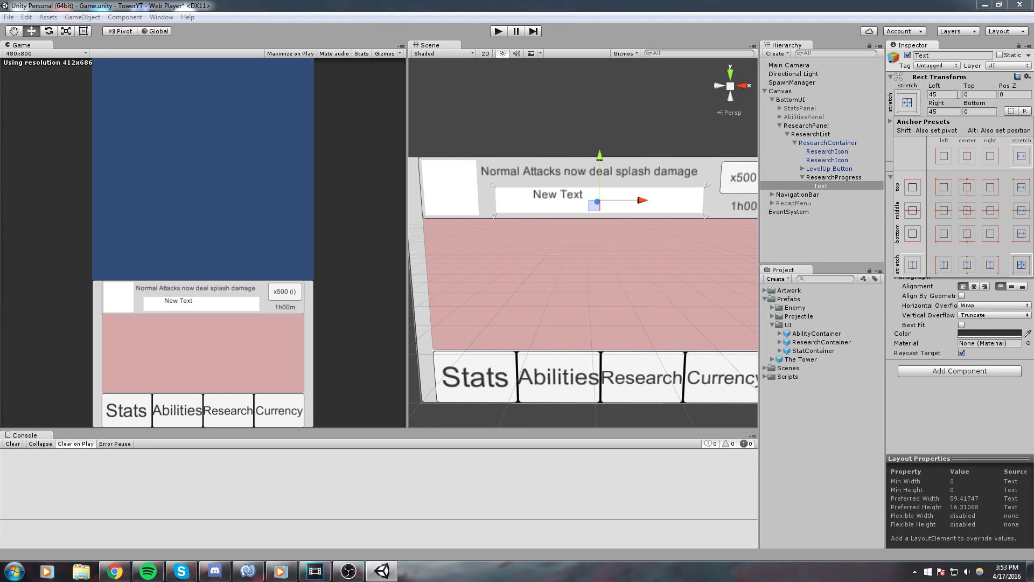
drag(955, 95, 560, 108)
text(0)
key(Tab)
key(Tab)
key(Tab)
text(0)
Step: Set the Text's content to "0.00 / 1.00" and centre it horizontally and vertically
click(903, 201)
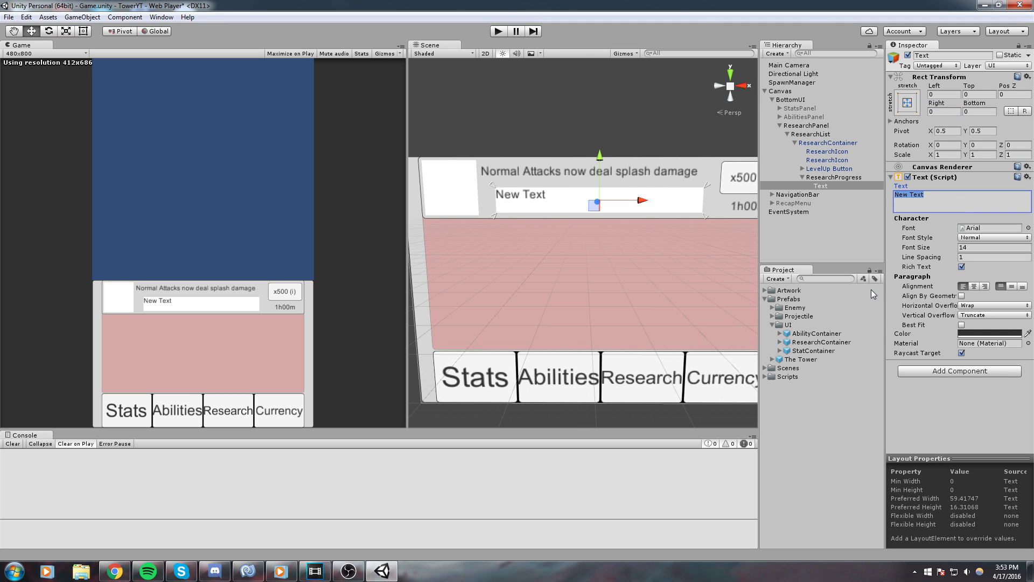
key(BackSpace)
text(0.0)
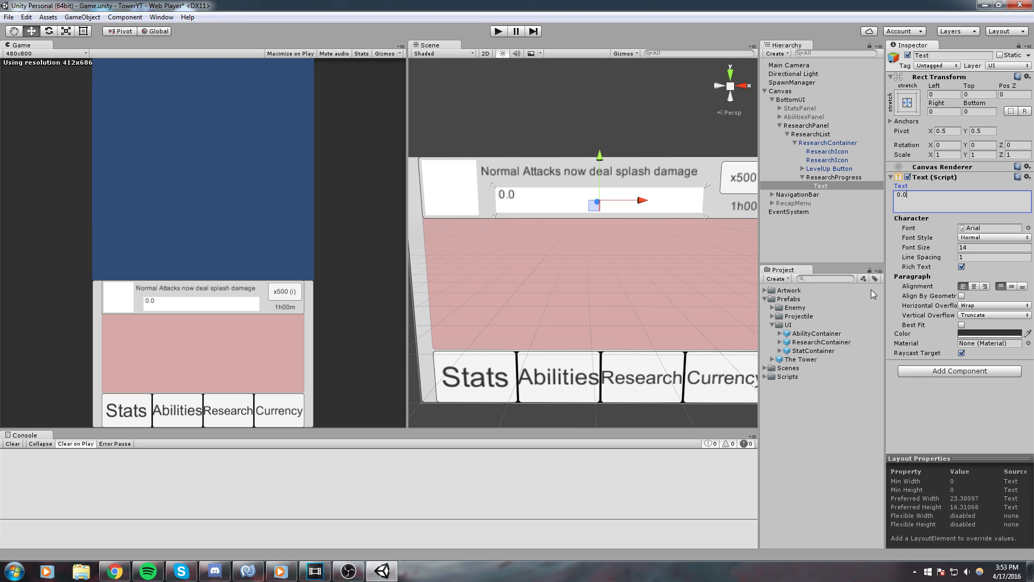
text(0 / 1.00)
key(ctrl+a)
click(974, 289)
click(1011, 286)
middle_drag(637, 195, 670, 211)
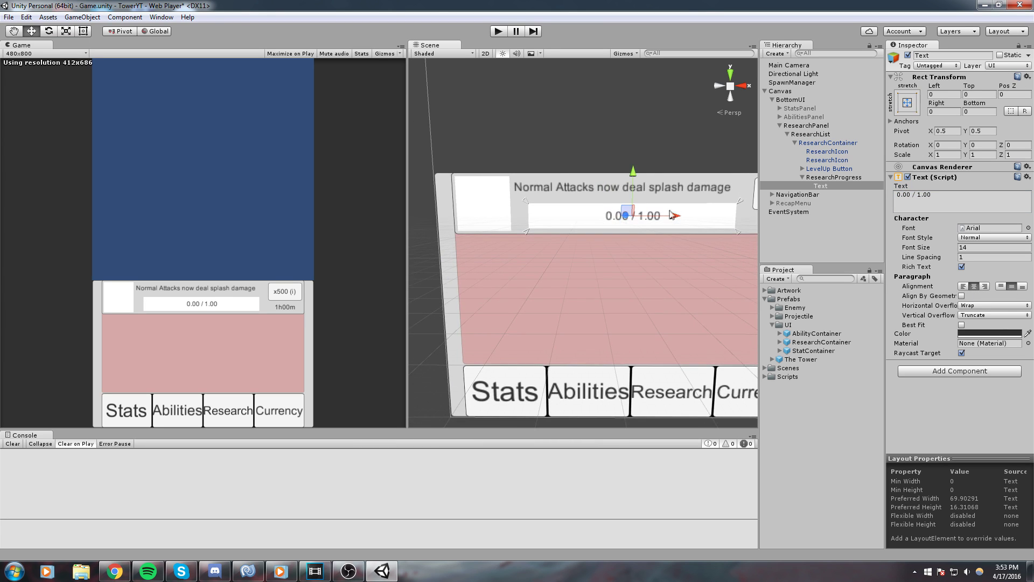
Step: Set the progress Text's font size to 15 and save the scene
scroll(671, 215, up, 2)
scroll(671, 216, down, 3)
click(922, 249)
drag(922, 249, 952, 247)
text(15)
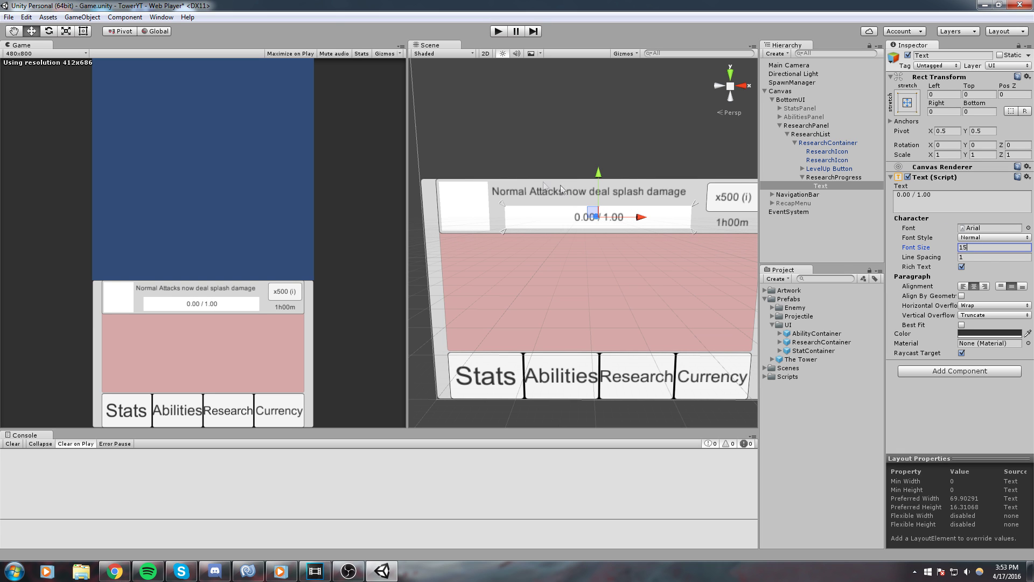
middle_drag(587, 138, 603, 207)
key(ctrl+s)
scroll(700, 191, down, 2)
Step: Collapse ResearchProgress and ResearchContainer in the hierarchy, and apply the updated ResearchContainer to its prefab
click(780, 91)
scroll(672, 182, down, 3)
click(802, 178)
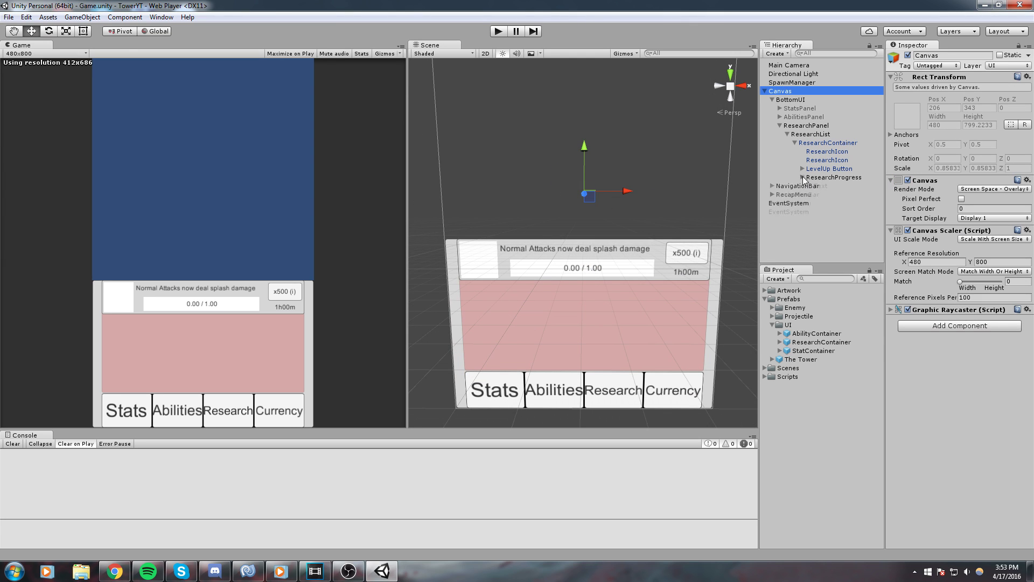
click(796, 143)
click(810, 135)
click(813, 143)
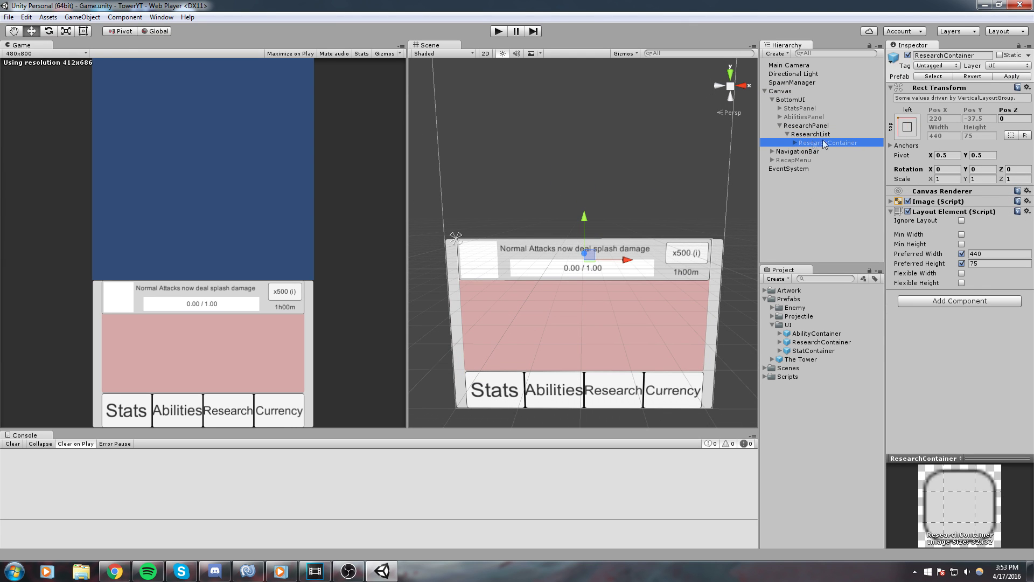
click(1010, 77)
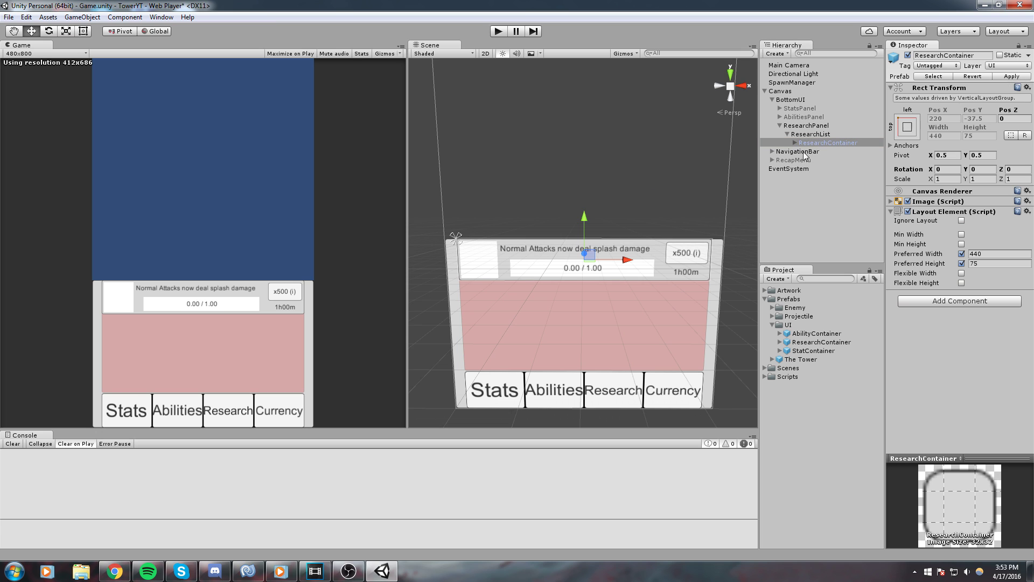
Step: Test the list layout with several duplicates of the ResearchContainer row, and undo the duplicates
click(827, 144)
key(ctrl+d)
key(ctrl+d)
key(ctrl+d)
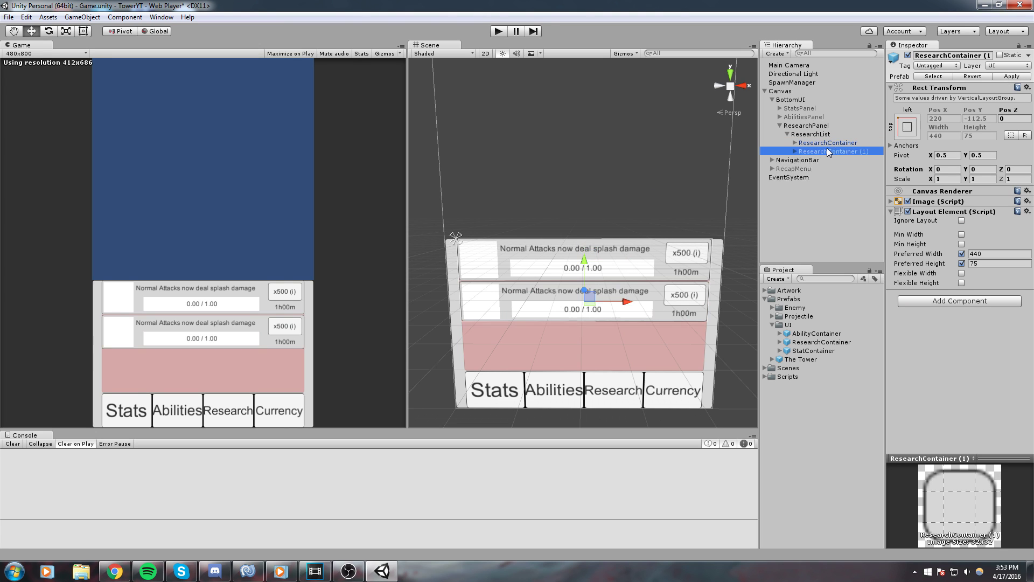
middle_drag(581, 166, 594, 143)
key(ctrl+z)
key(ctrl+z)
key(ctrl+z)
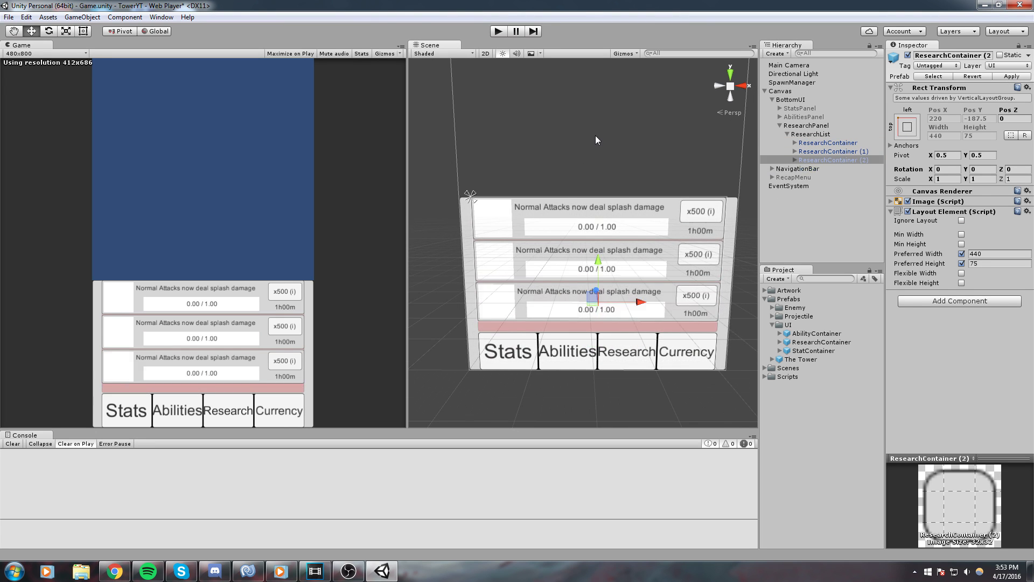
Step: Collapse ResearchPanel, duplicate it under BottomUI and deactivate the original panel
click(780, 126)
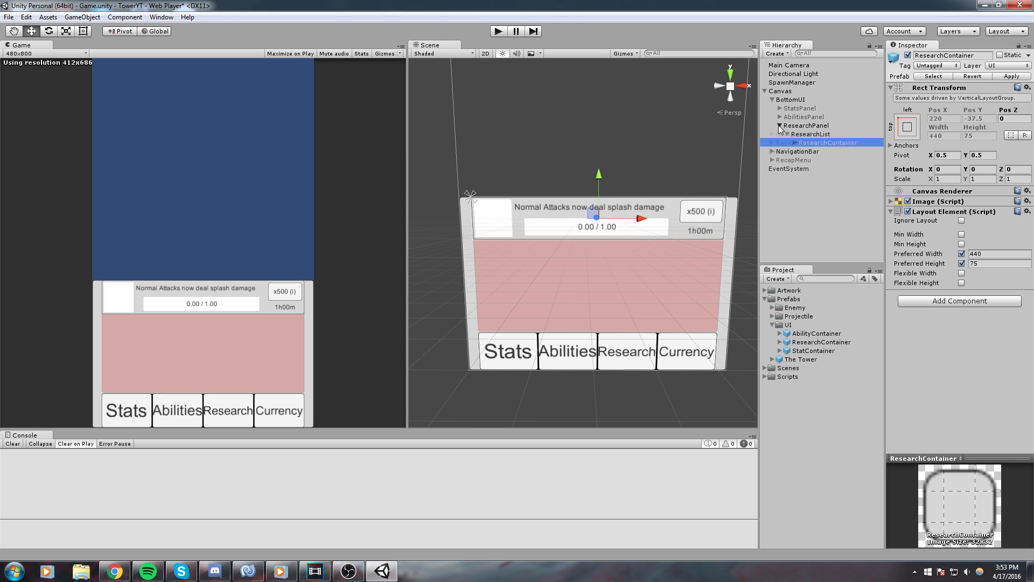
click(797, 127)
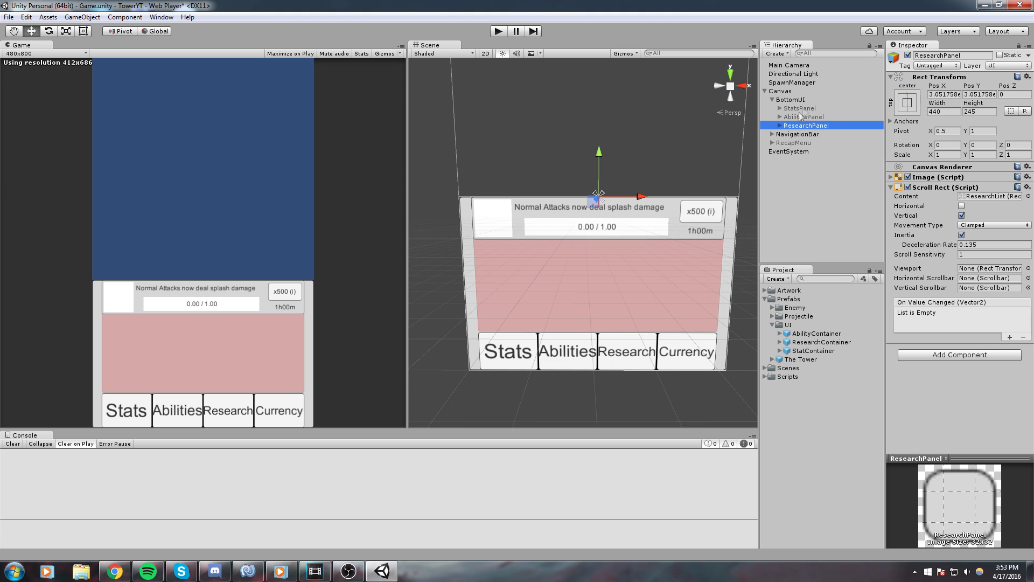
click(812, 126)
click(788, 151)
click(803, 126)
key(ctrl+d)
click(806, 126)
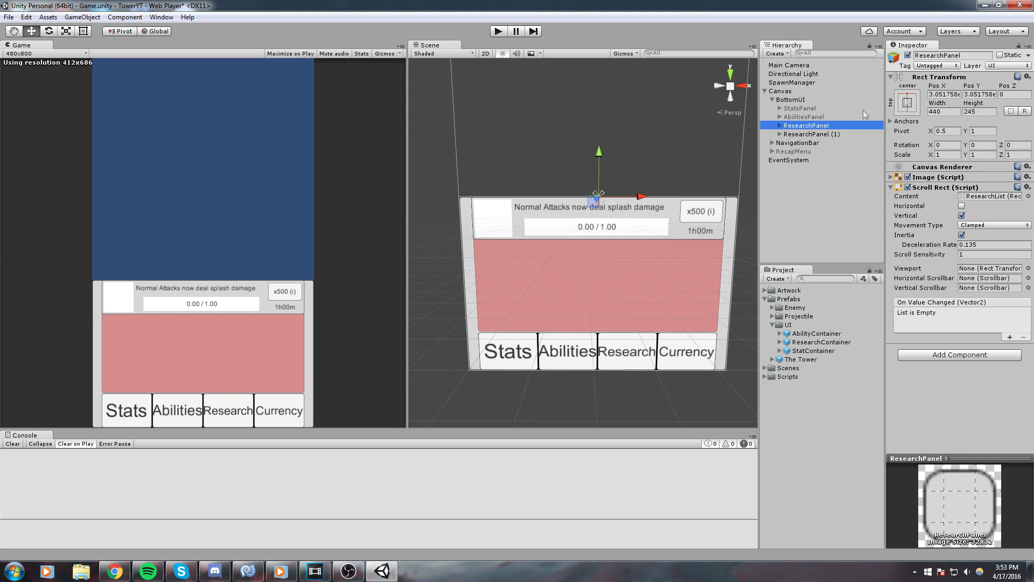
click(913, 56)
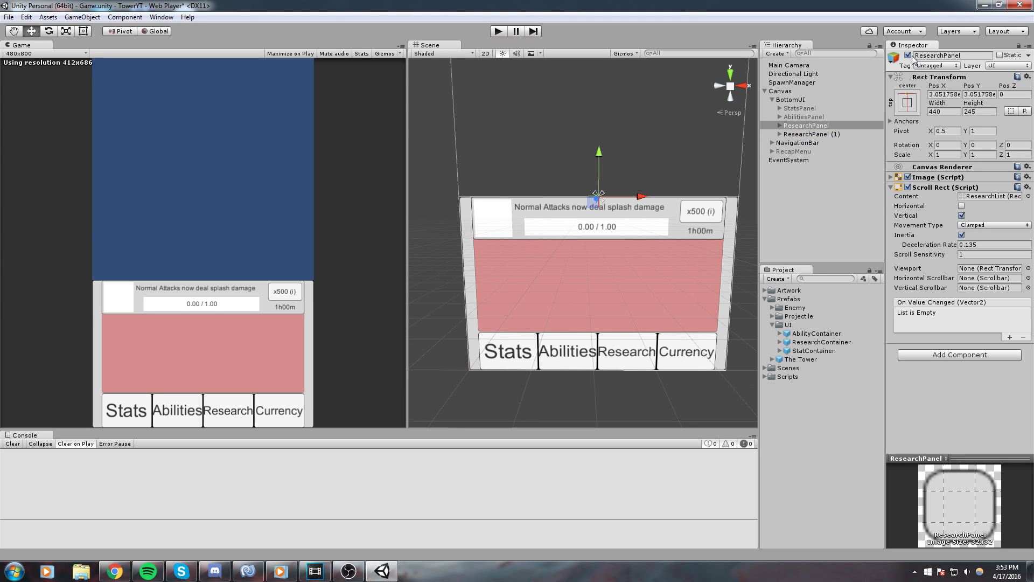
click(827, 133)
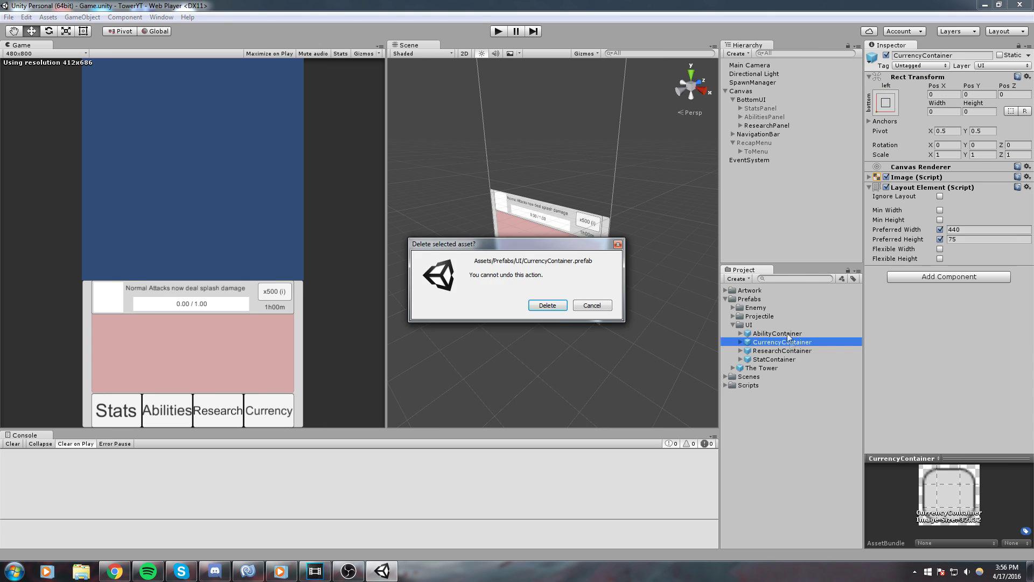
Step: Delete the CurrencyContainer prefab from the UI prefabs folder and duplicate ResearchPanel under BottomUI
key(Return)
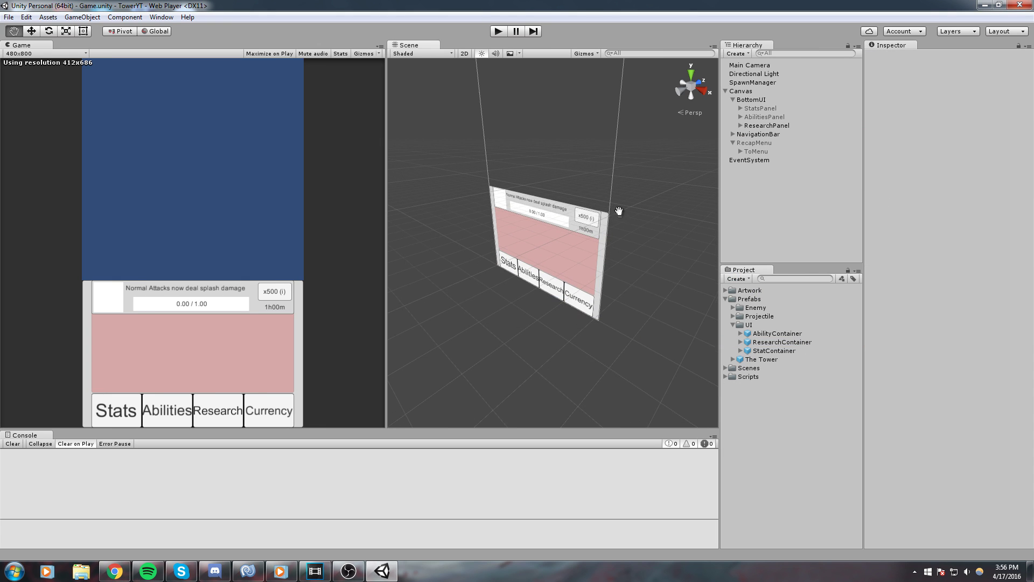
click(782, 127)
middle_drag(625, 188, 604, 175)
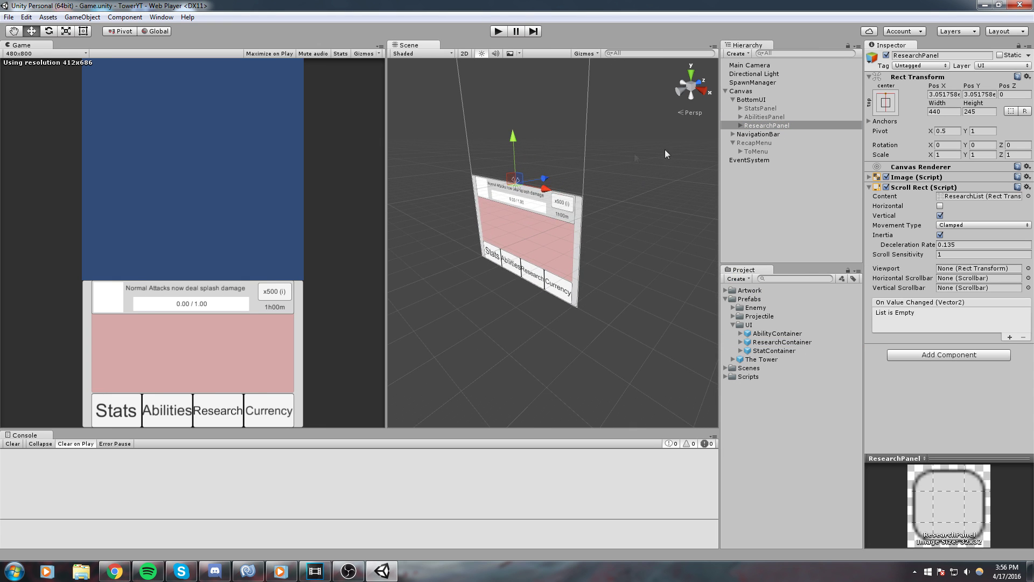
key(ctrl+d)
Step: Deactivate the original ResearchPanel and rename its duplicate as CurrencyPanel
click(780, 125)
click(886, 55)
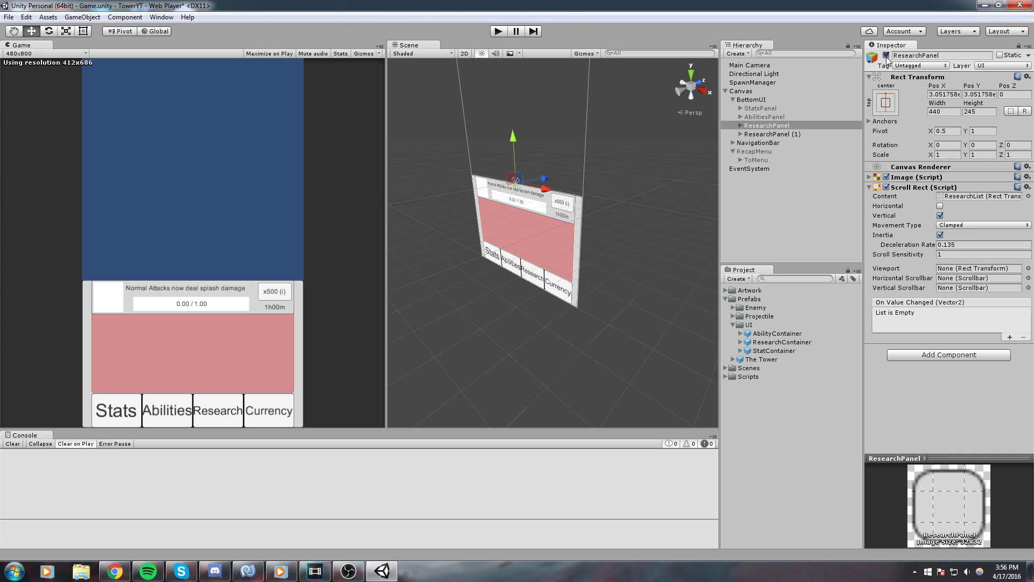
click(771, 135)
key(F2)
text(CurrencyPanel)
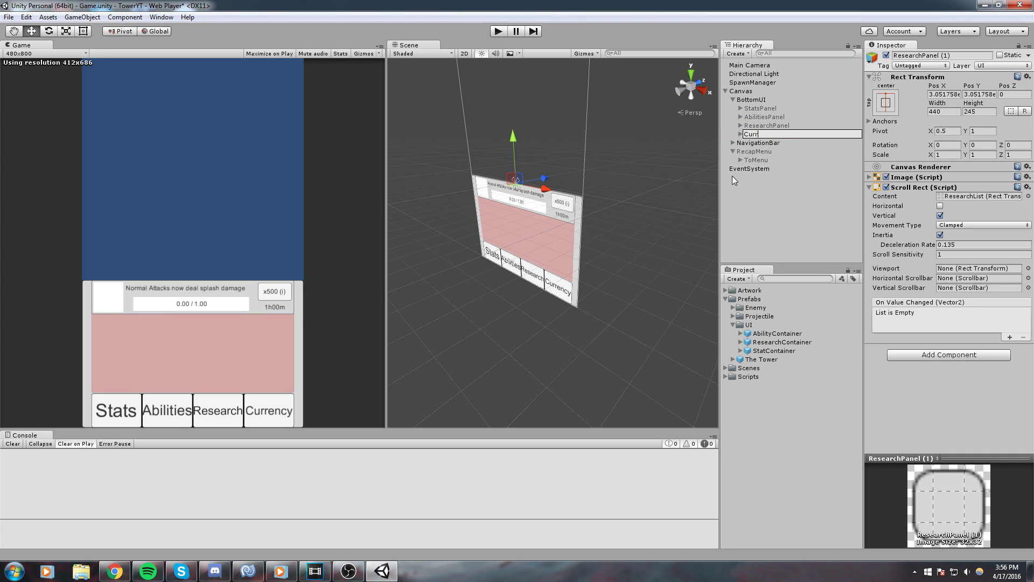
key(Return)
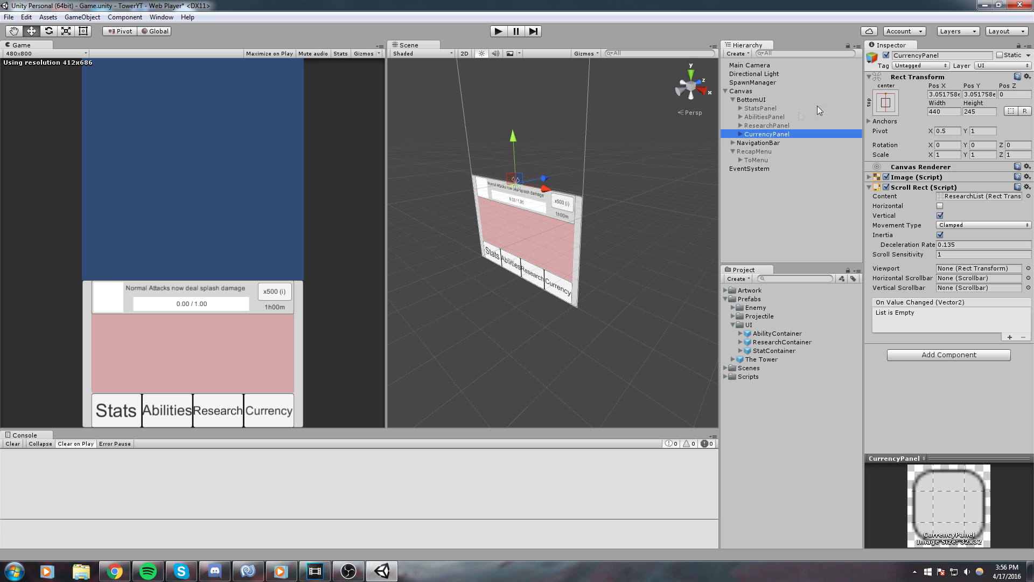
Step: Rename the ResearchList inside CurrencyPanel as CurrencyList
click(740, 134)
click(763, 143)
key(F2)
text(CurrencyList)
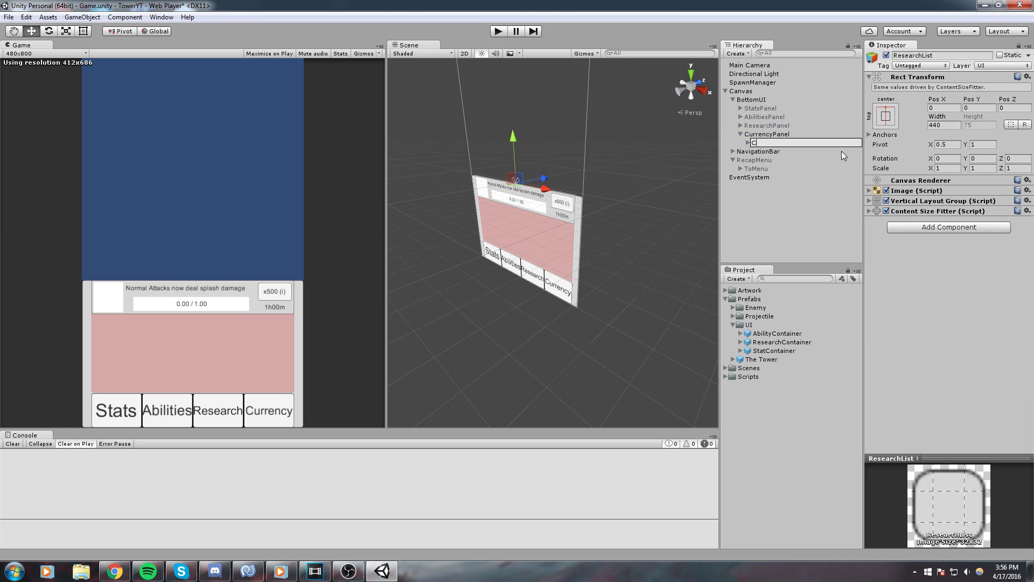
Step: Rename the ResearchContainer inside CurrencyList as CurrencyContainer and save it as a prefab in the UI prefabs folder
key(Return)
click(748, 143)
click(776, 152)
click(756, 151)
key(F2)
text(CurrencyContainer)
key(Return)
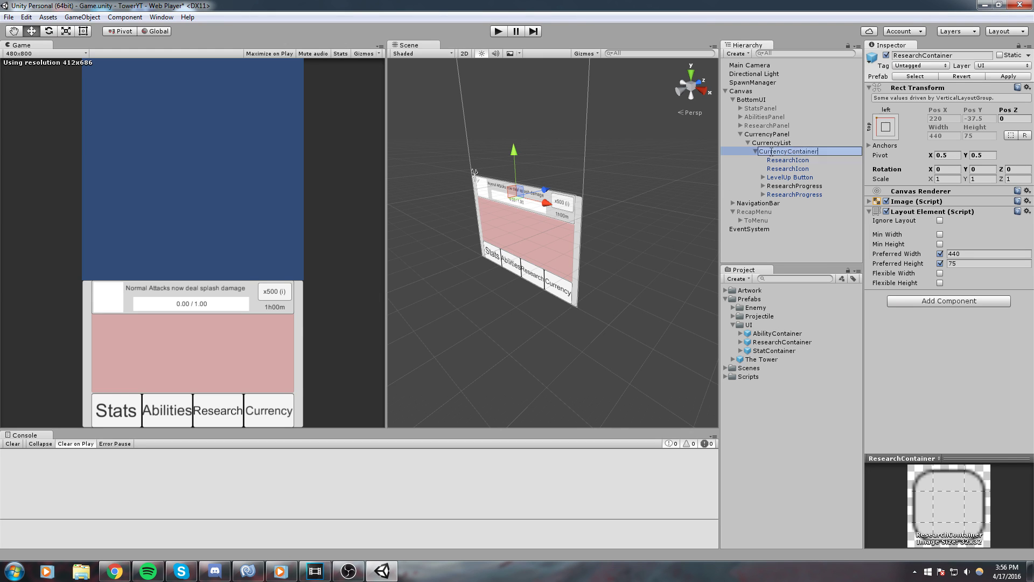
drag(772, 155, 757, 327)
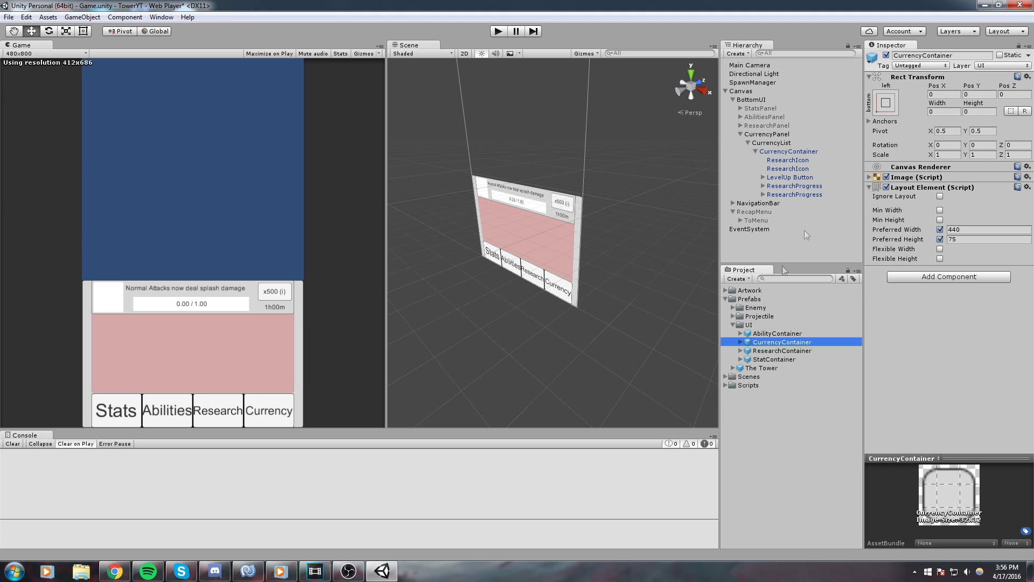
Step: Rename the two ResearchIcon objects inside CurrencyContainer as CurrencyIcon and CurrencyTitle, respectively
click(798, 160)
key(F2)
text(Curre)
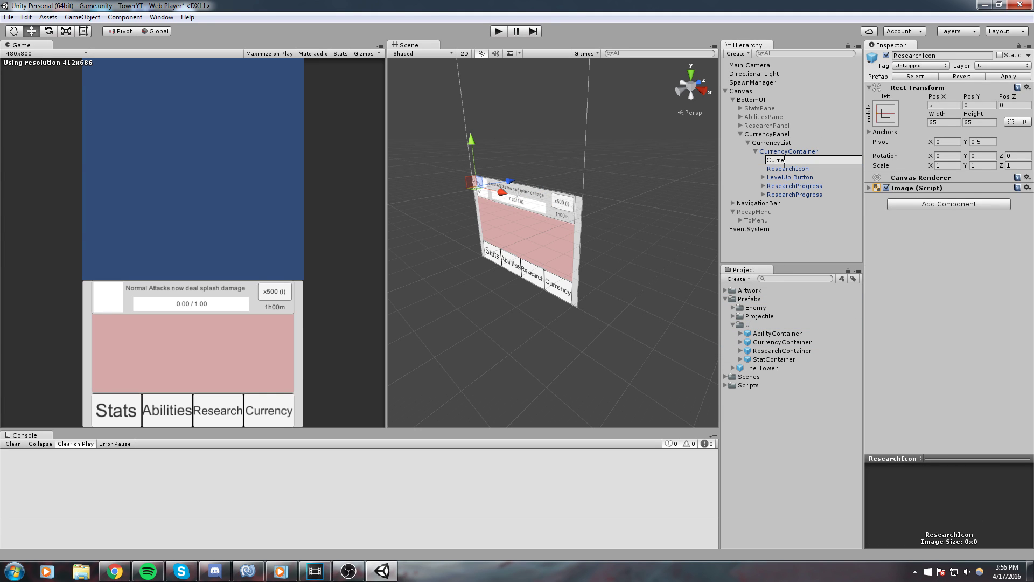
text(ncyIcon)
key(Return)
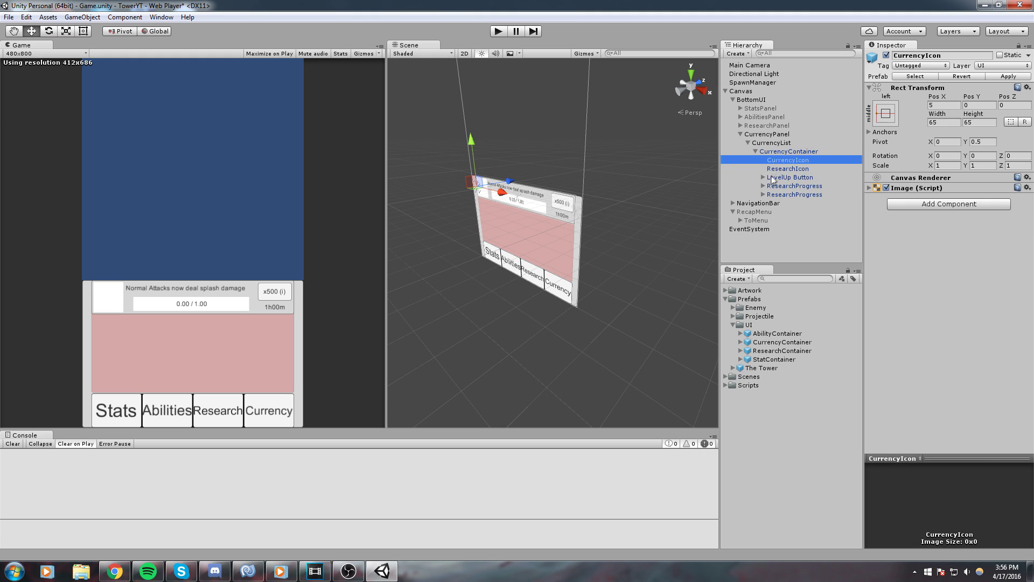
click(789, 168)
key(F2)
text(CurrencyTitle)
key(Return)
key(f)
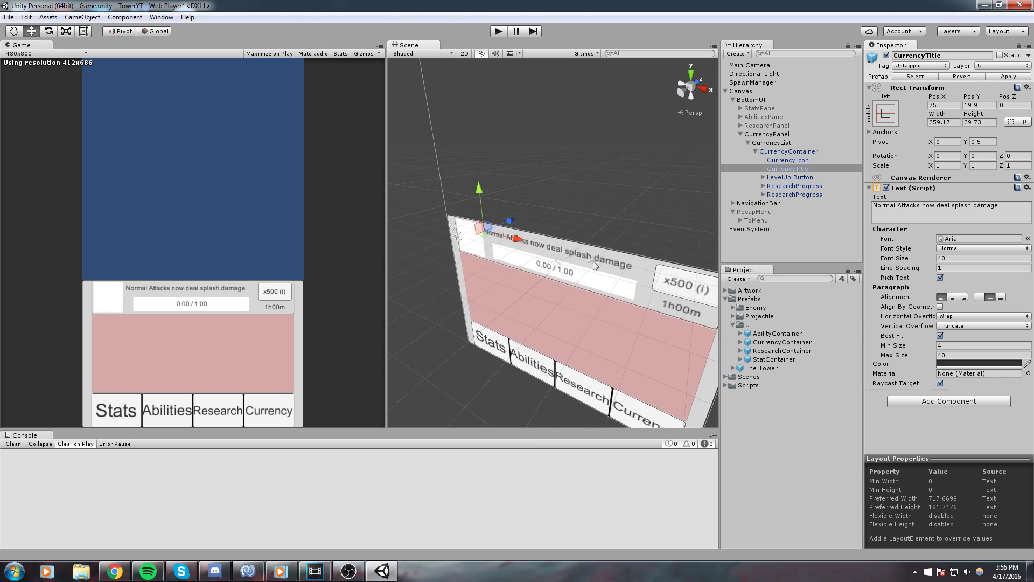
Step: Delete both ResearchProgress objects from CurrencyContainer
click(770, 186)
click(764, 186)
key(Delete)
key(Return)
click(788, 186)
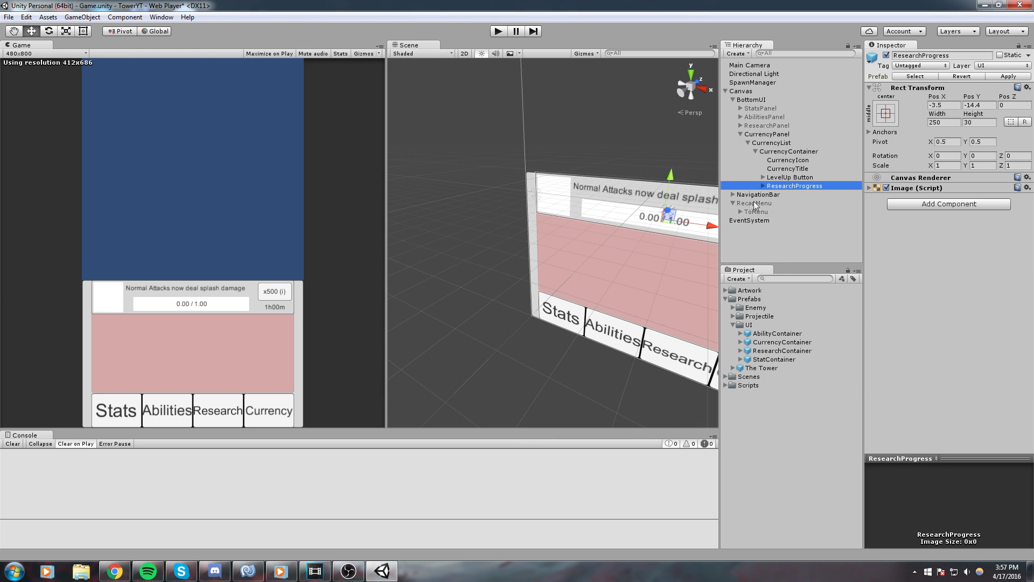
middle_drag(617, 213, 593, 208)
click(884, 57)
click(885, 57)
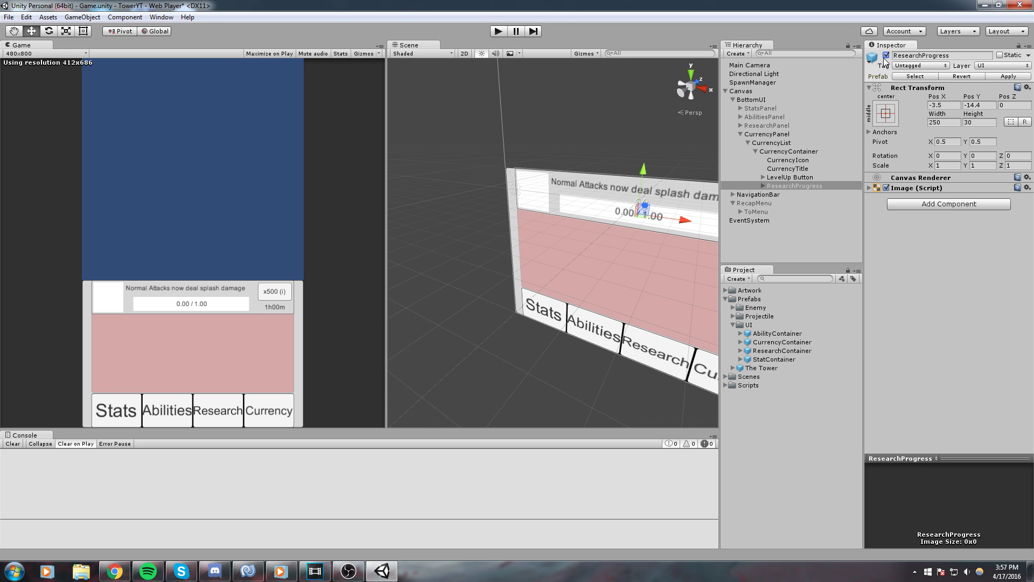
key(Delete)
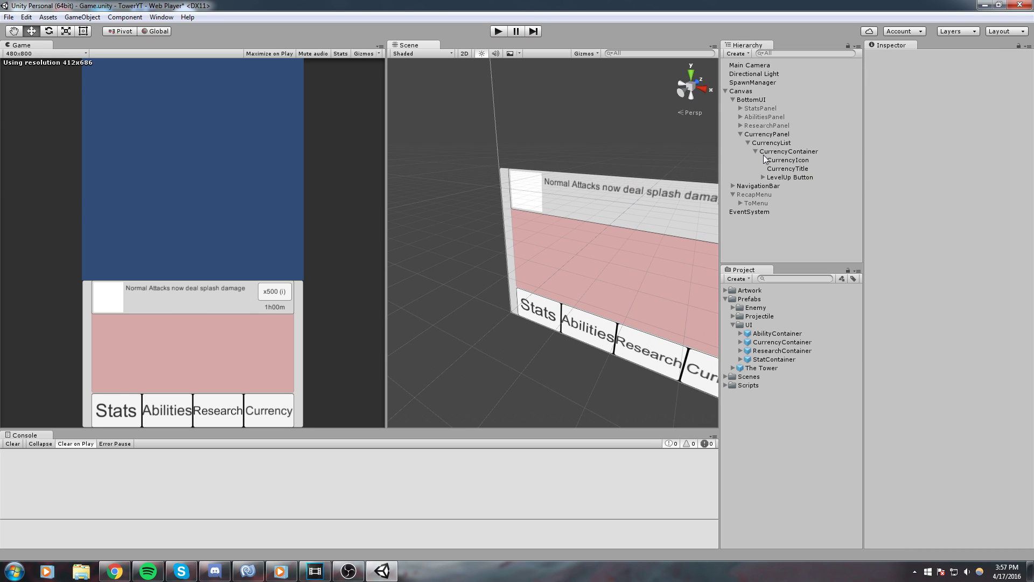
click(755, 151)
click(751, 142)
key(f)
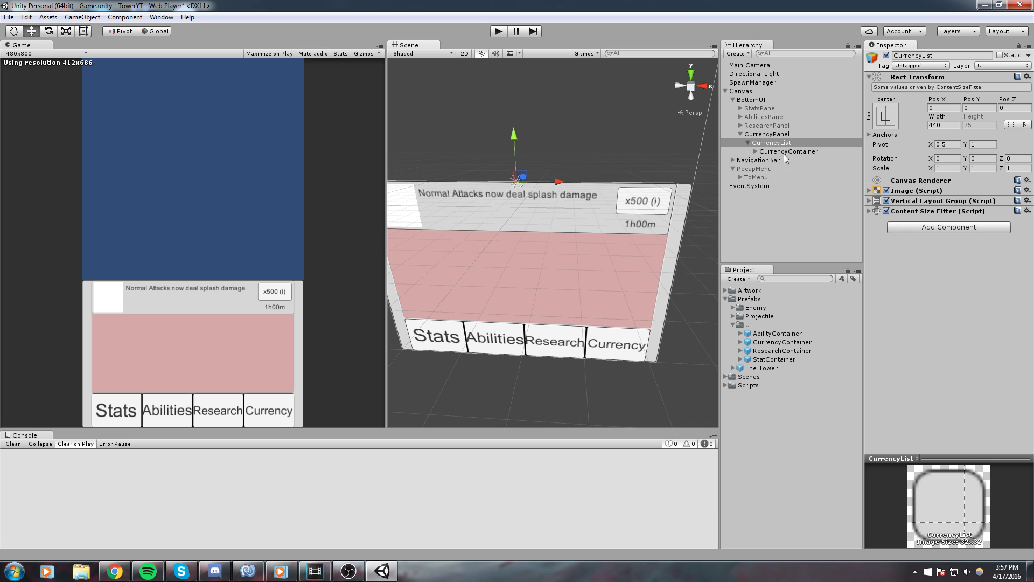
click(748, 143)
click(748, 142)
click(755, 151)
Step: Rename the LevelUp Button inside CurrencyContainer as Sell Currency Button
click(782, 178)
middle_drag(651, 210, 667, 188)
scroll(666, 189, down, 5)
scroll(667, 193, up, 3)
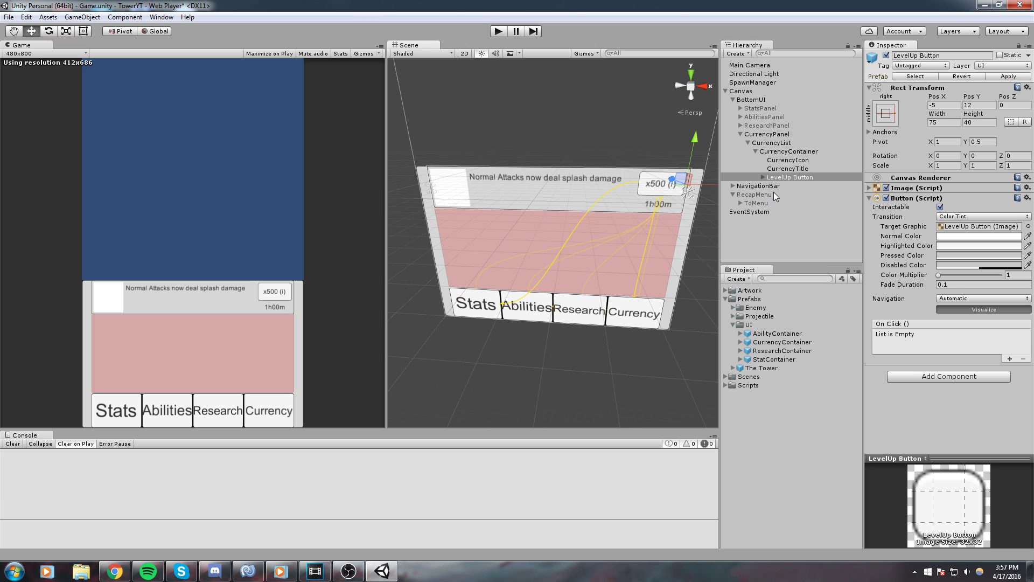
mouse_move(514, 187)
middle_down()
mouse_move(505, 201)
mouse_move(645, 184)
mouse_move(527, 187)
middle_up()
click(813, 177)
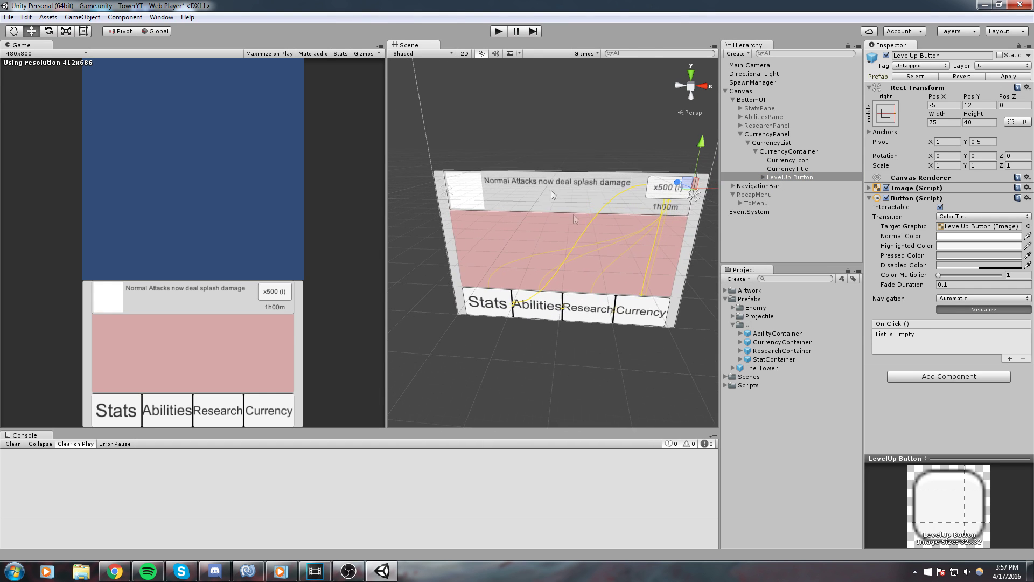
click(797, 178)
text(Sell Curr)
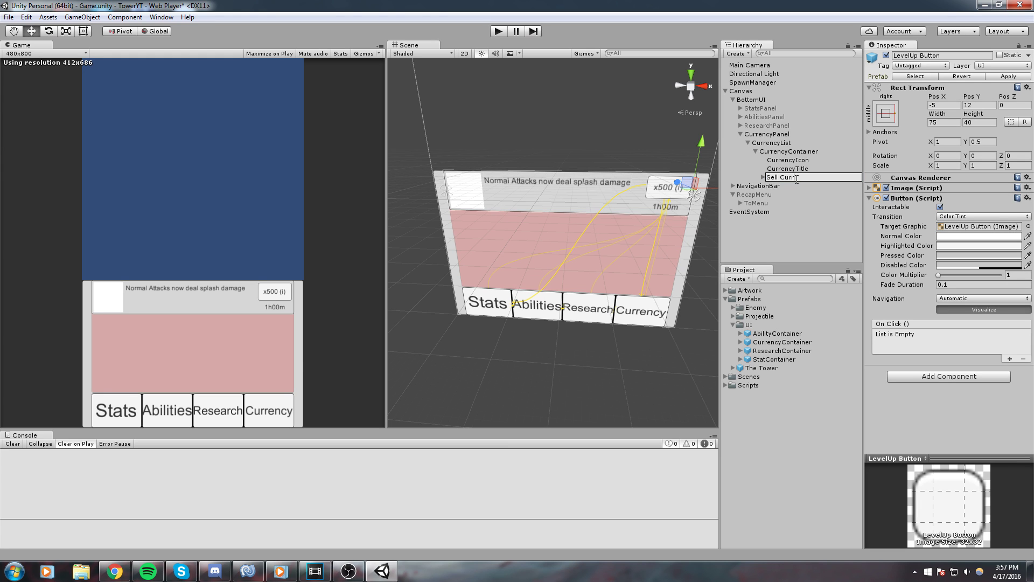
text(ency Button)
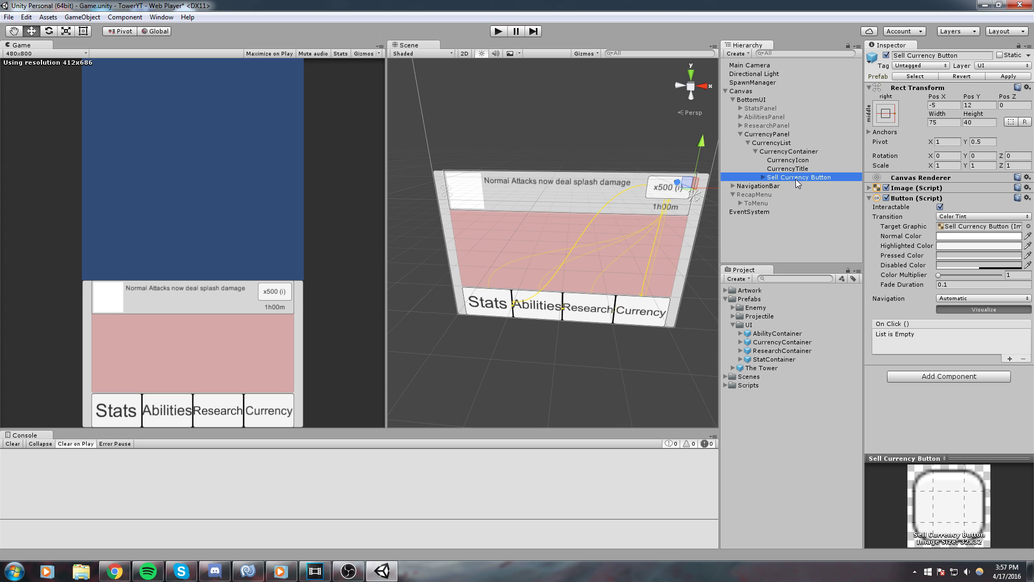
key(Return)
Step: Delete the second text object, Text (1), from inside Sell Currency Button
click(764, 177)
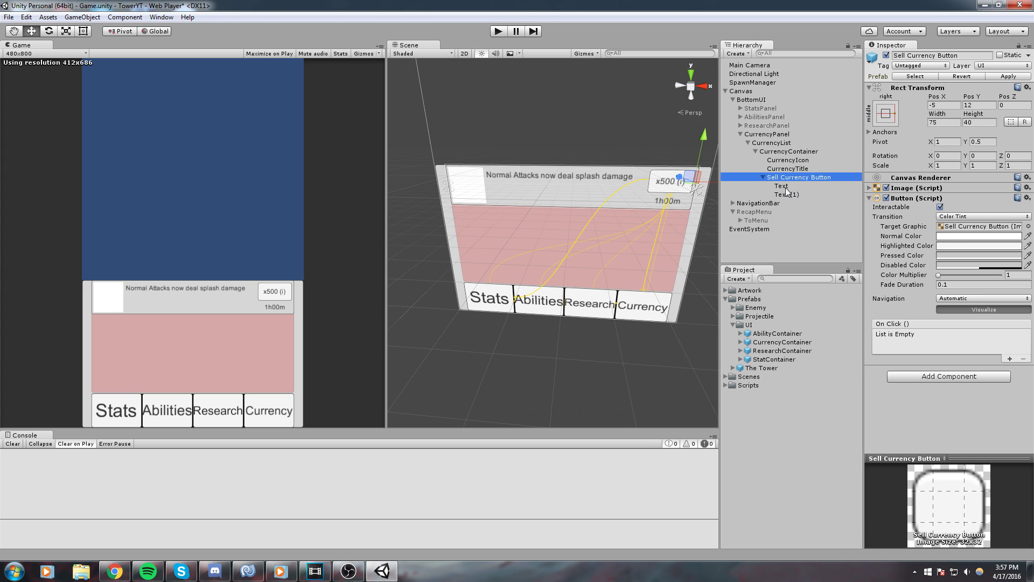
click(781, 194)
key(Delete)
middle_drag(618, 215, 620, 211)
Step: Set the Sell Currency Button's height to 65 and its Pos Y to 0
double_click(832, 177)
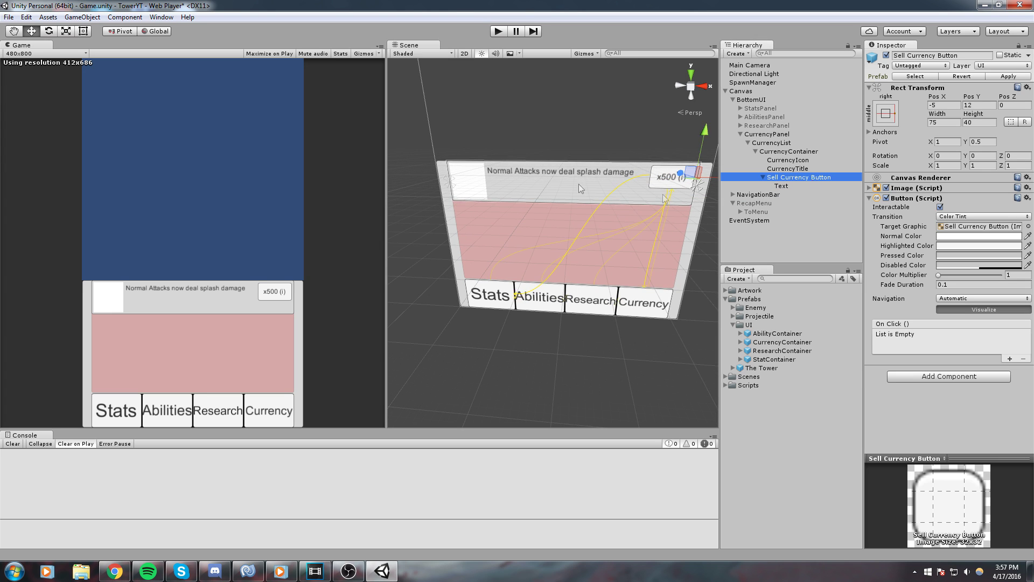
click(979, 122)
text(75)
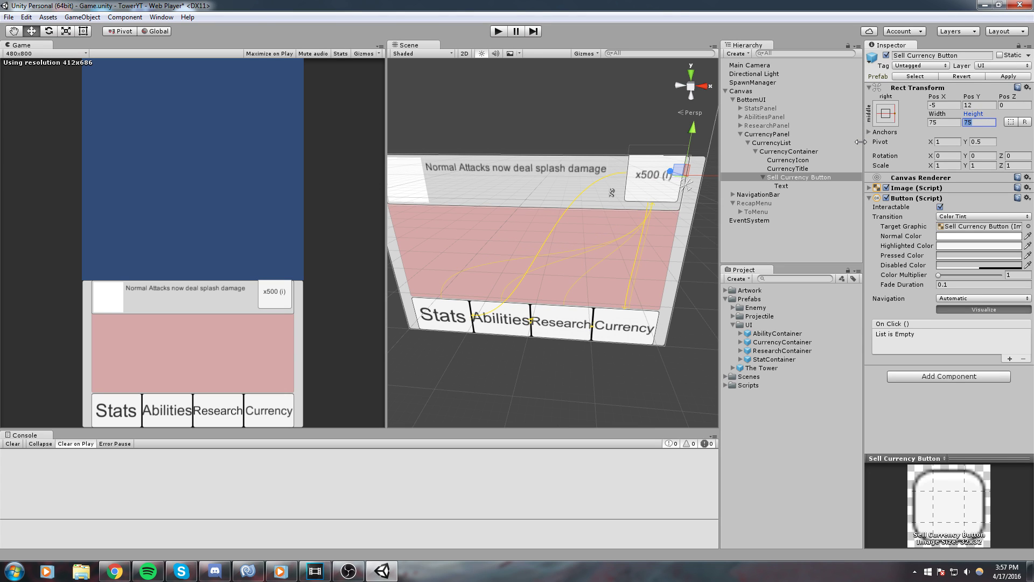
text(-10)
key(Return)
click(978, 105)
text(0)
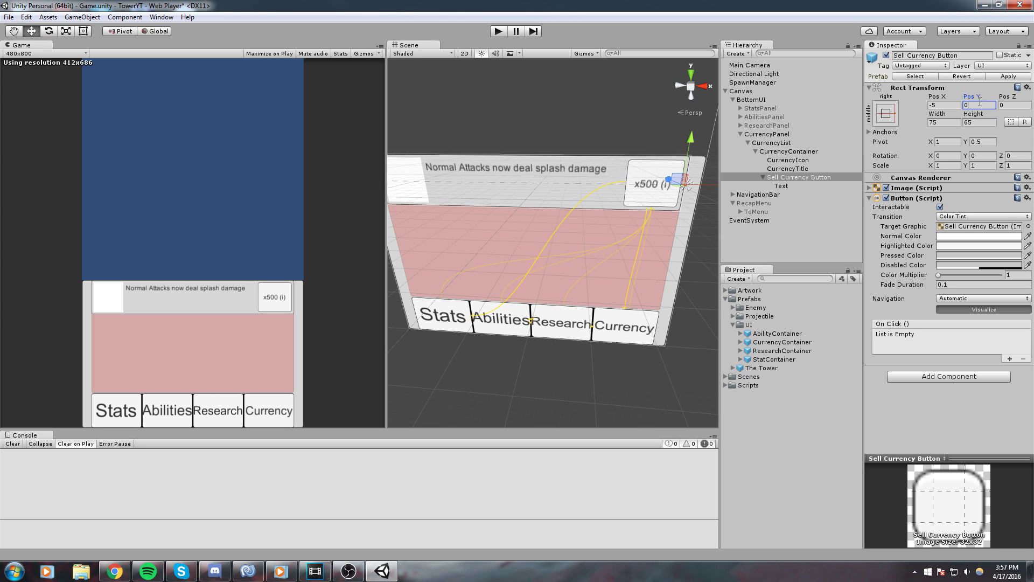
key(Return)
scroll(514, 144, down, 2)
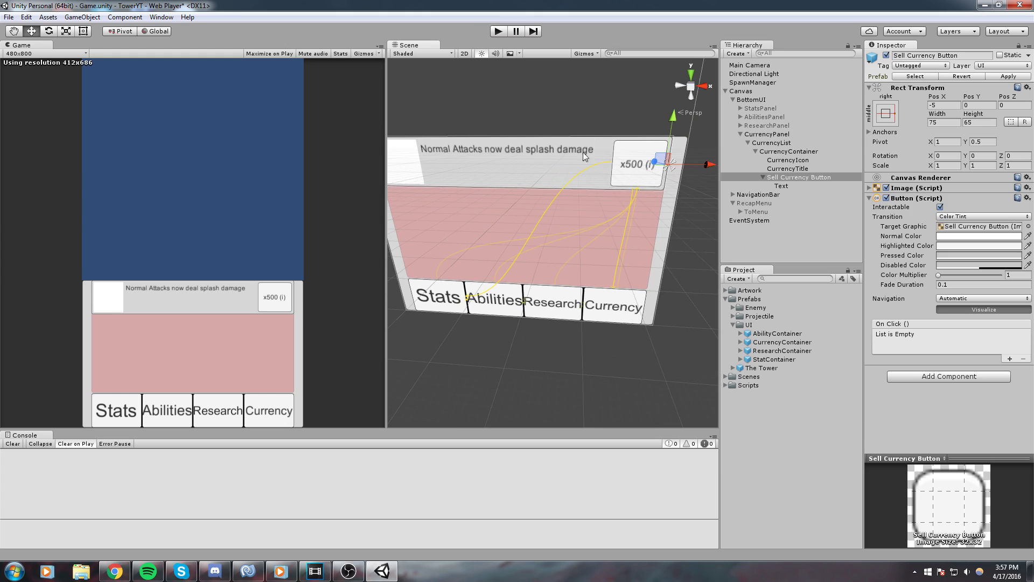
Step: Change the label text of Sell Currency Button to "Sell"
click(793, 186)
click(916, 210)
text(Sell)
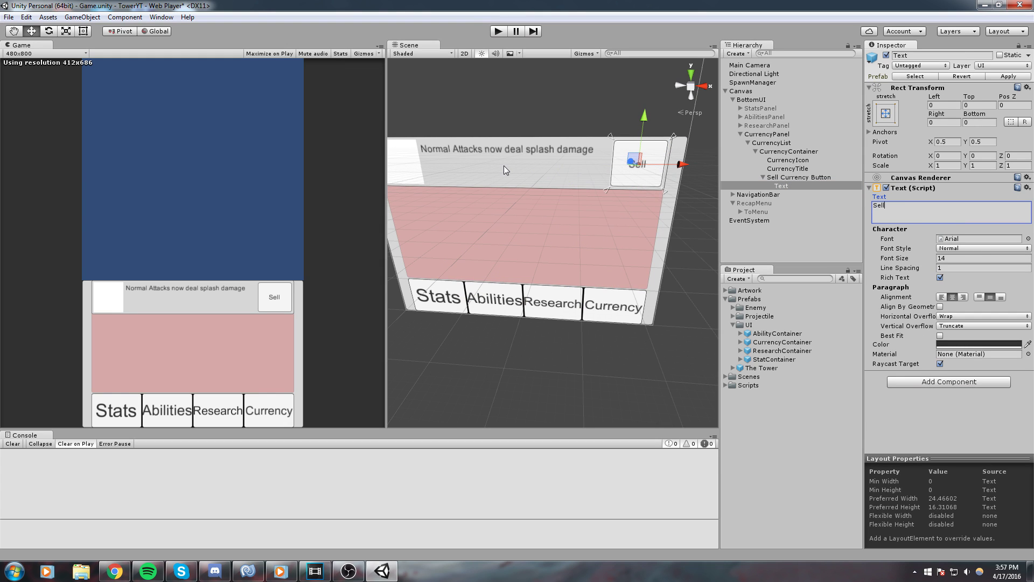
scroll(455, 196, up, 3)
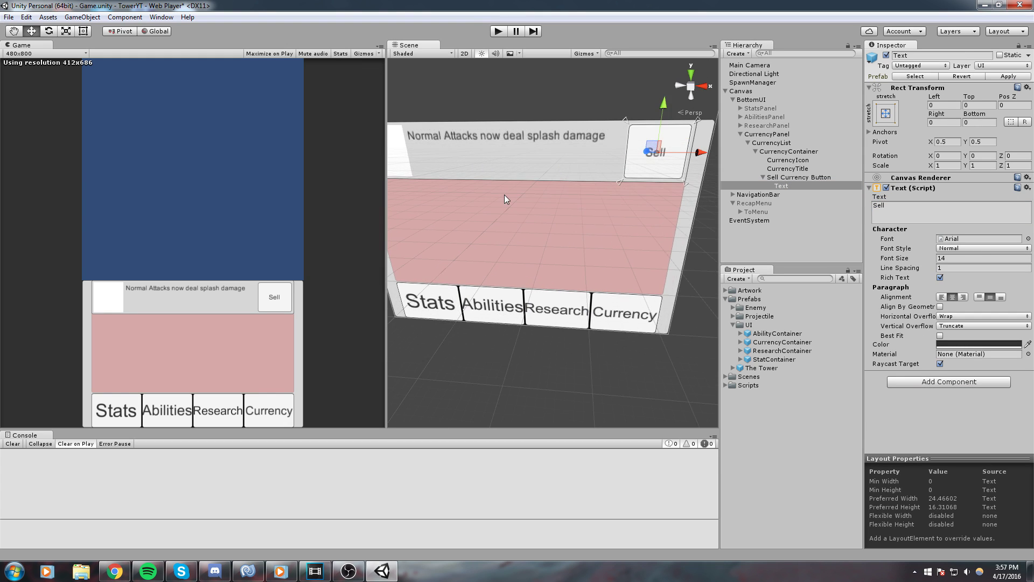
Step: Widen the CurrencyTitle text box to about 278 so it extends closer to the Sell button
click(796, 168)
scroll(551, 122, down, 2)
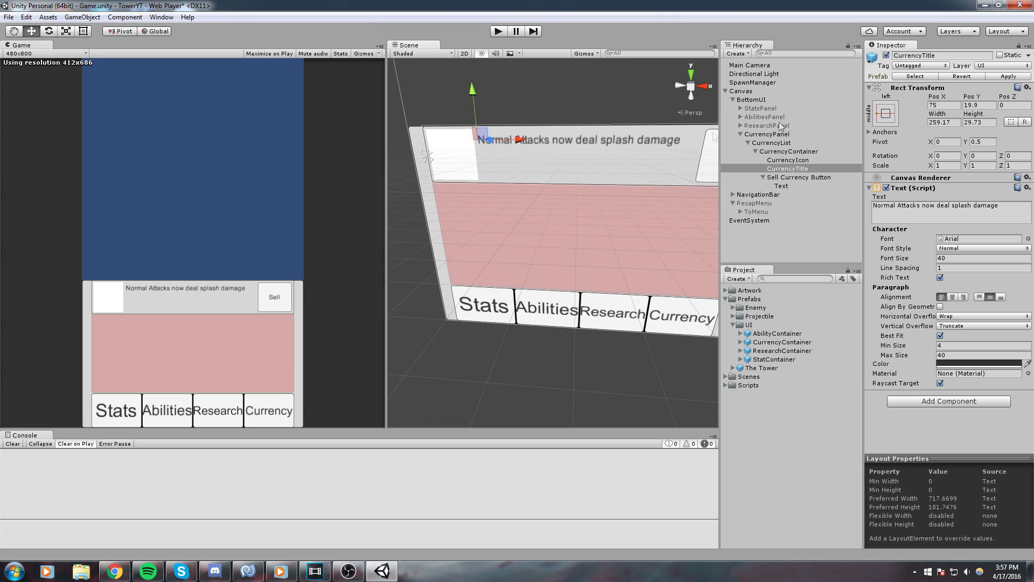
click(944, 105)
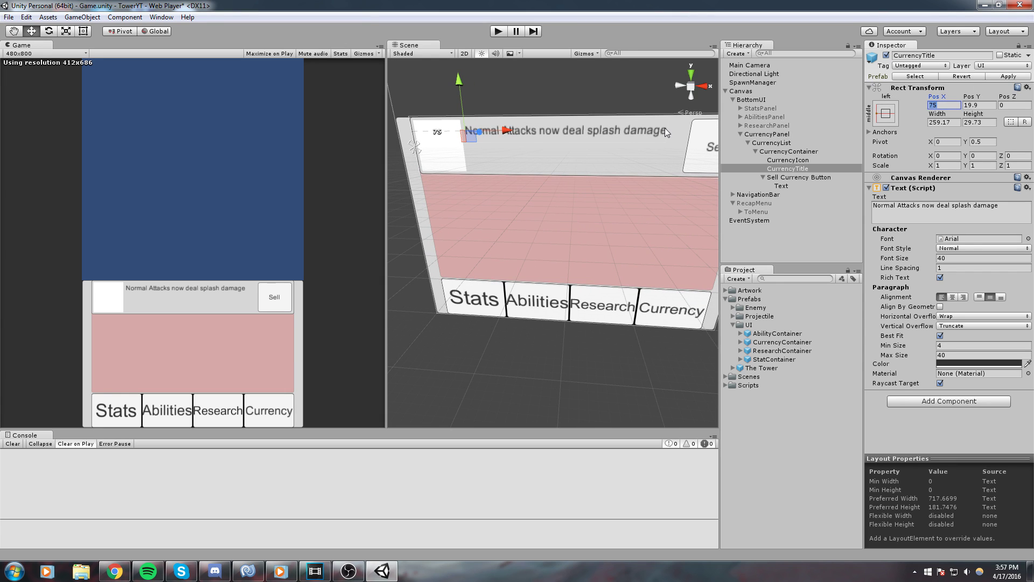
middle_drag(574, 194, 562, 186)
scroll(563, 186, down, 1)
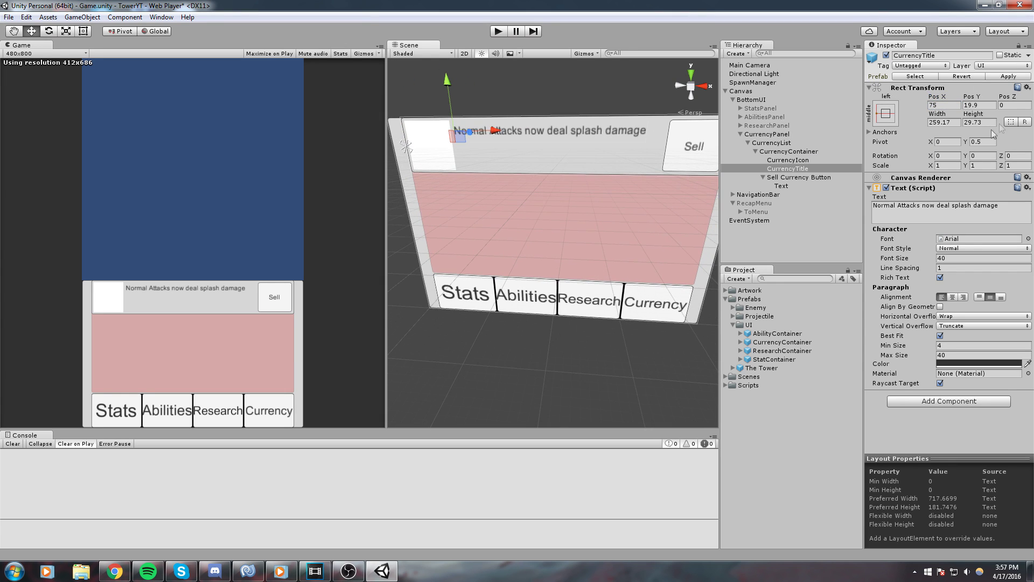
scroll(705, 167, down, 3)
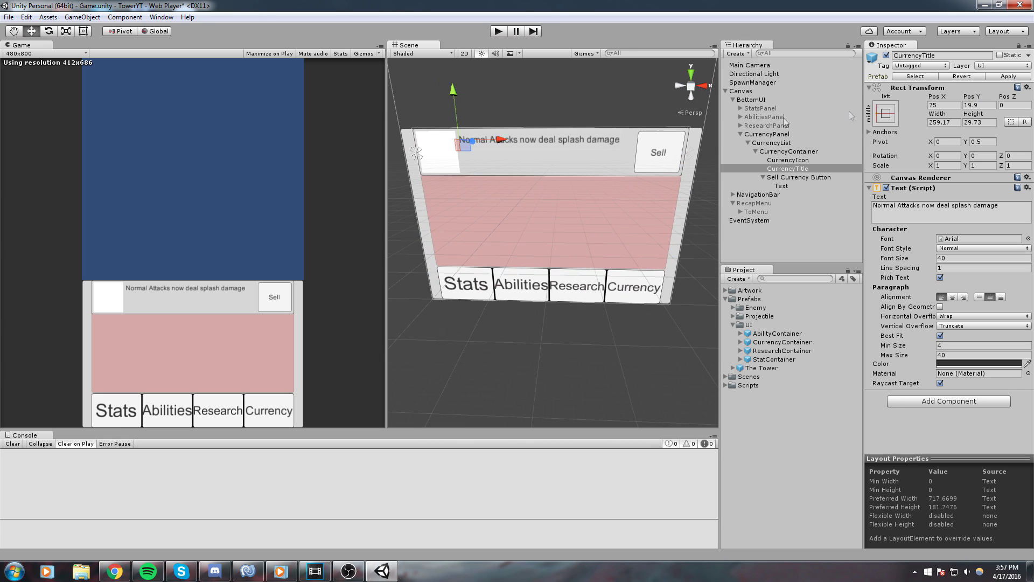
drag(944, 115, 222, 89)
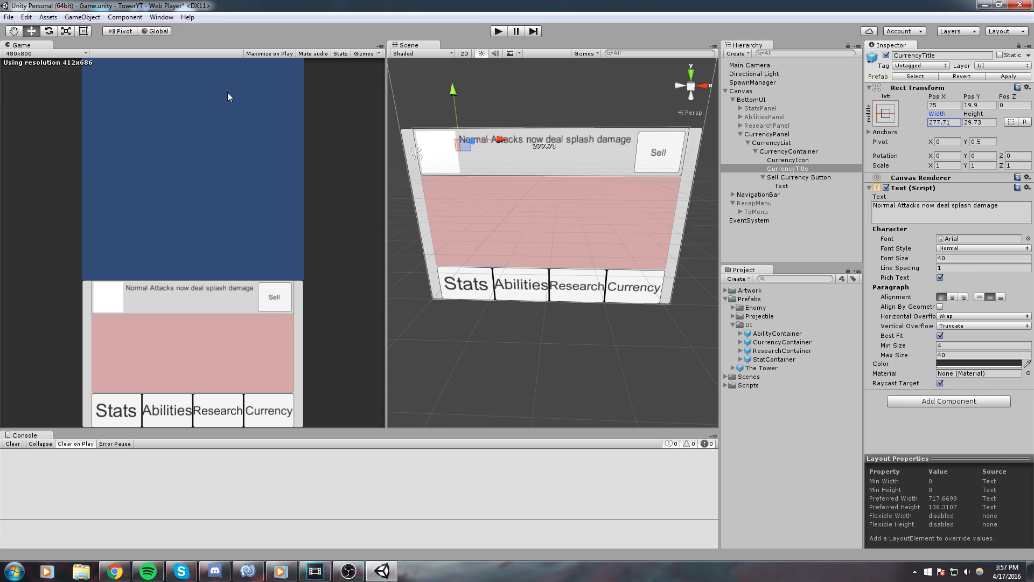
drag(241, 105, 379, 224)
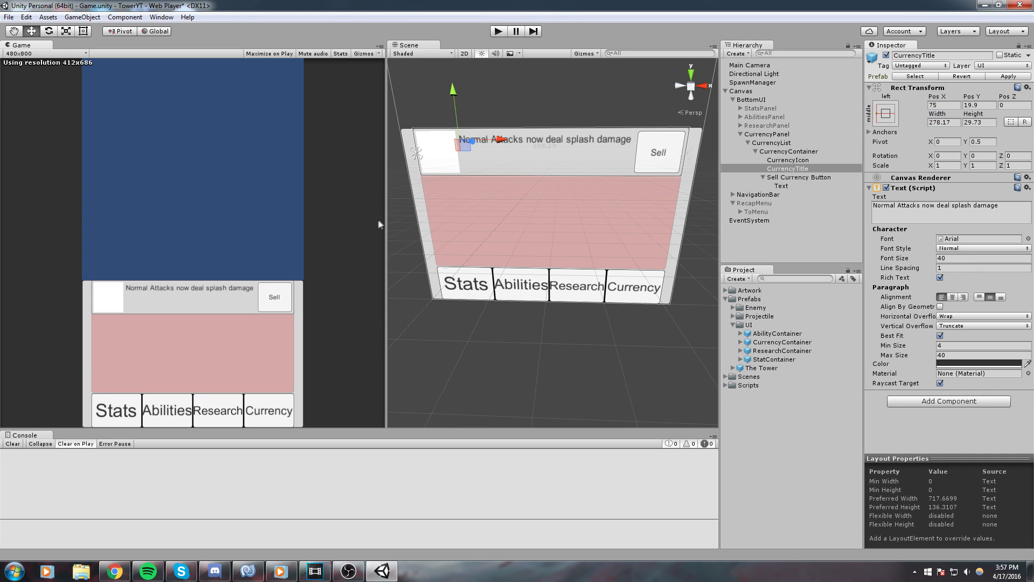
Step: Increase the CurrencyTitle text box height to about 64 and lower it to Pos Y 0.5
drag(976, 114, 1018, 118)
drag(456, 96, 454, 107)
drag(971, 117, 970, 117)
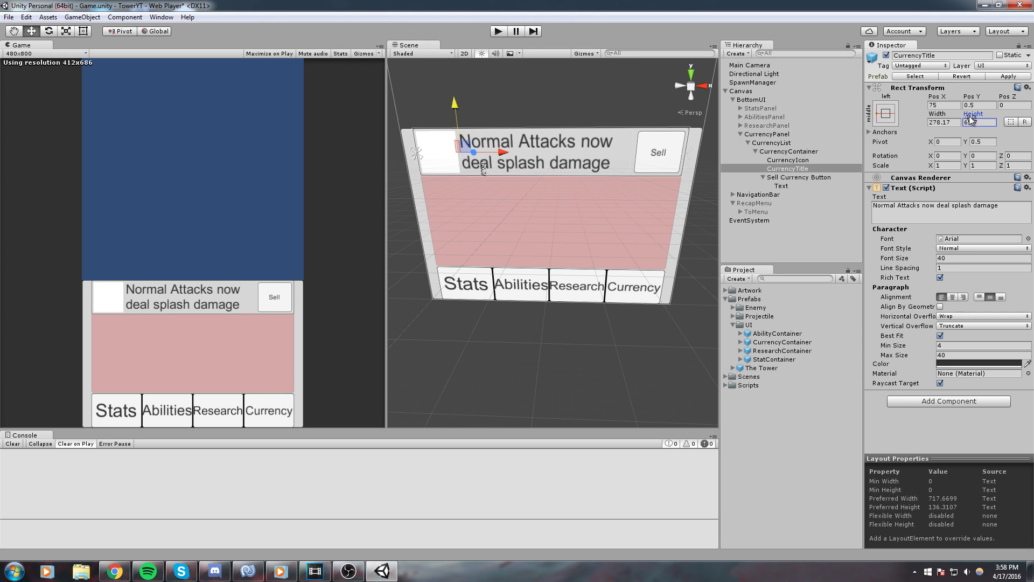
Step: Turn off Best Fit for CurrencyTitle and set its text to "Gold Ingots"
click(941, 336)
click(969, 212)
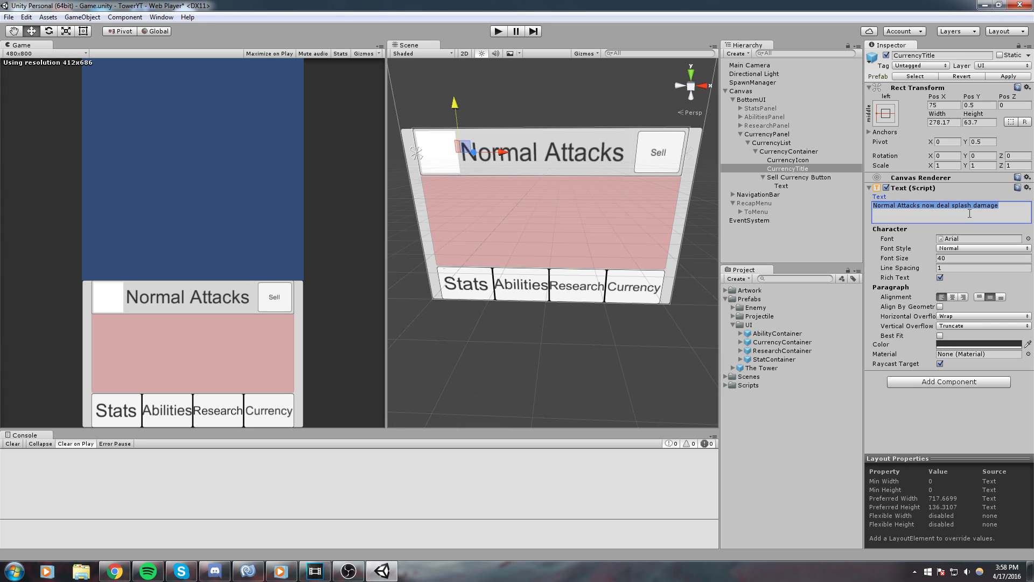
key(BackSpace)
text(Gold Ingots)
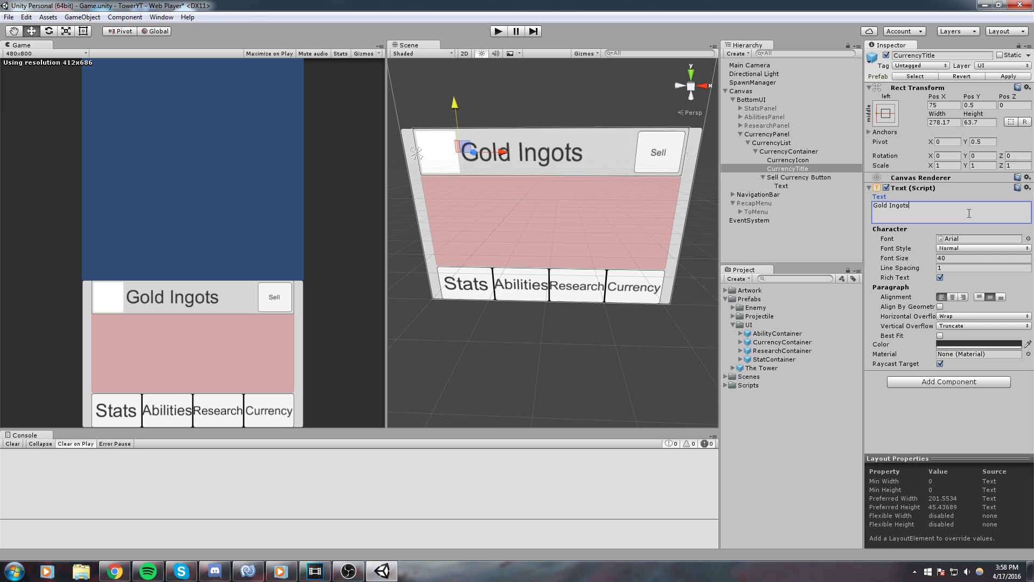
Step: Replace the CurrencyTitle text with a new currency name starting with "Iron I"
key(ctrl+a)
text(Iron I)
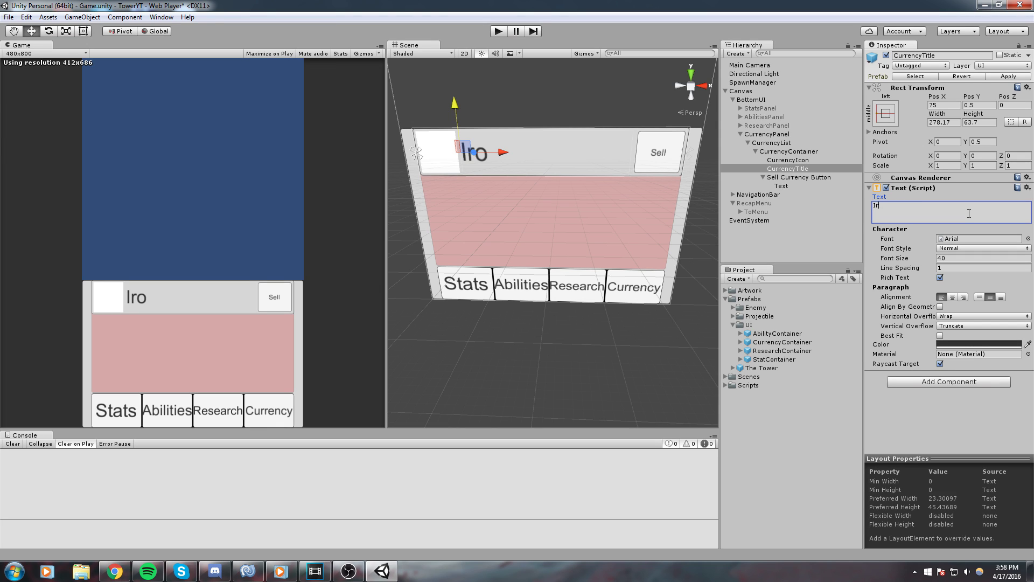